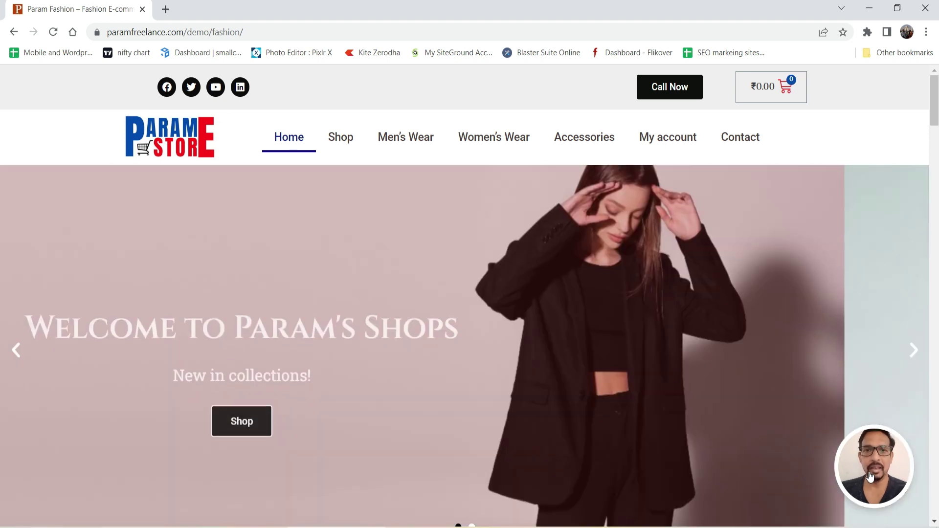
Step: Start a text message in the widget reading 'Need help with buying products on website'
{"action": "left_click", "coordinate": [869, 476]}
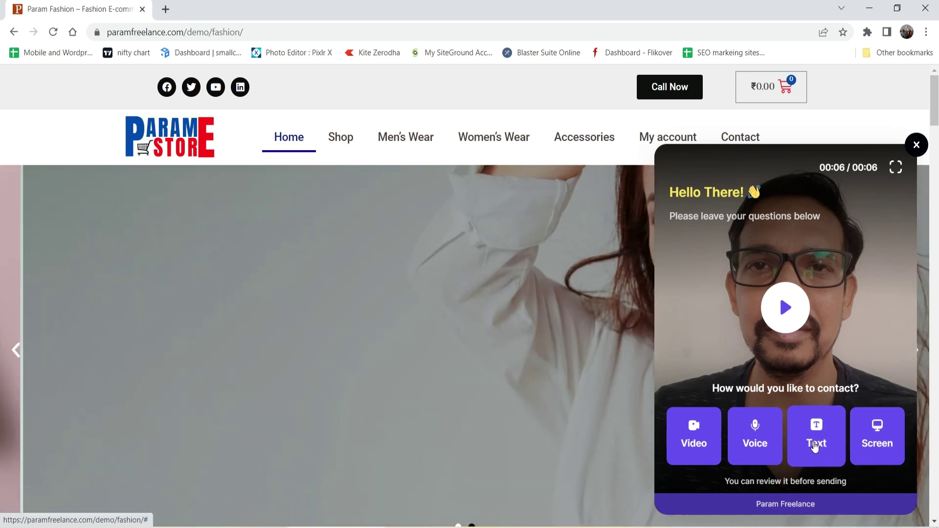
{"action": "left_click", "coordinate": [811, 443]}
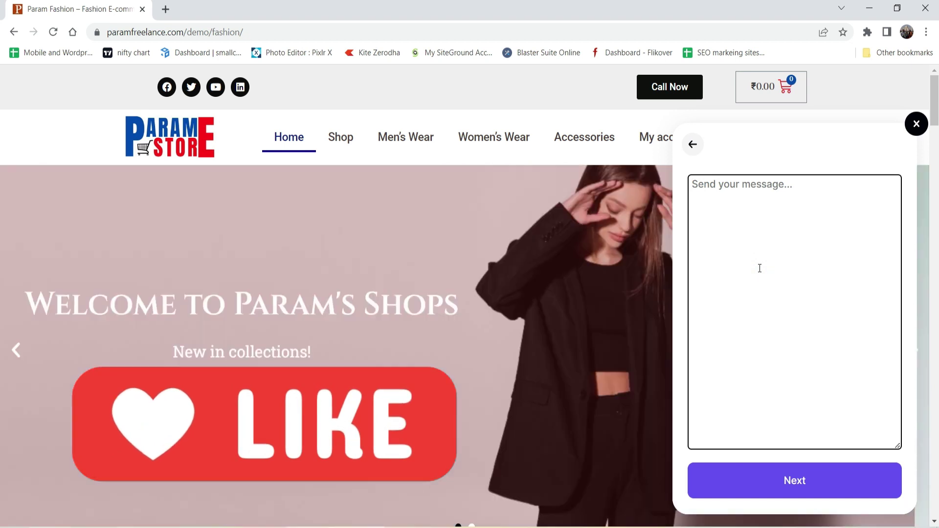
{"action": "type", "text": "Nee"}
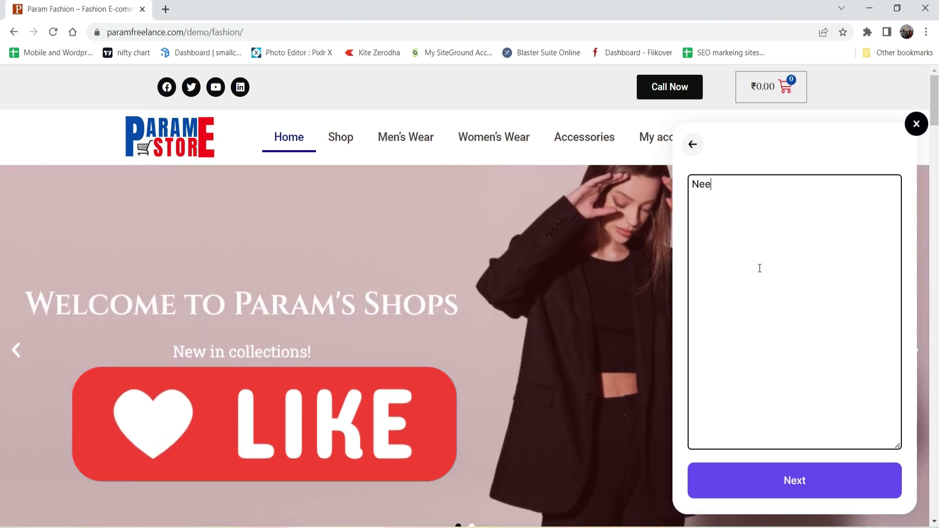
{"action": "type", "text": "d help with buying products on website"}
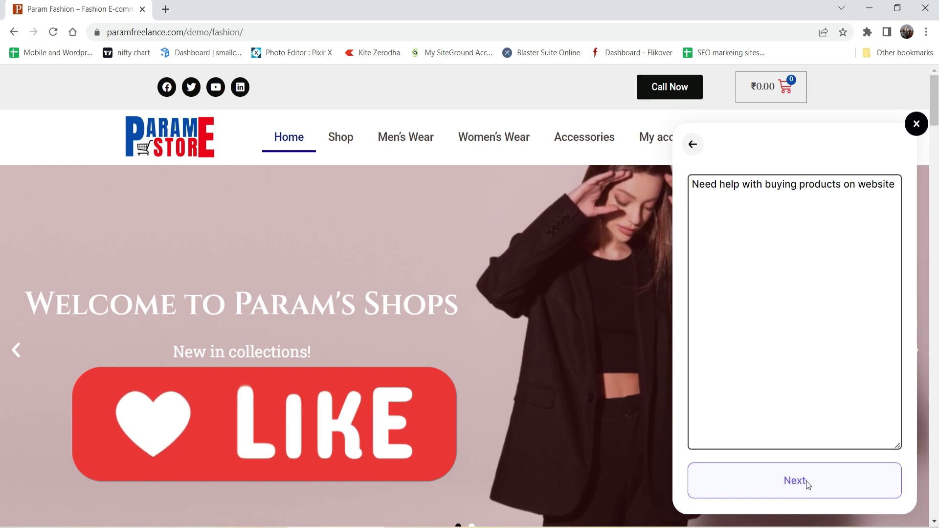
{"action": "left_click", "coordinate": [805, 480]}
Step: Fill in the visitor's name, e-mail and phone number, submit, and dismiss the confirmation
{"action": "left_click", "coordinate": [730, 260]}
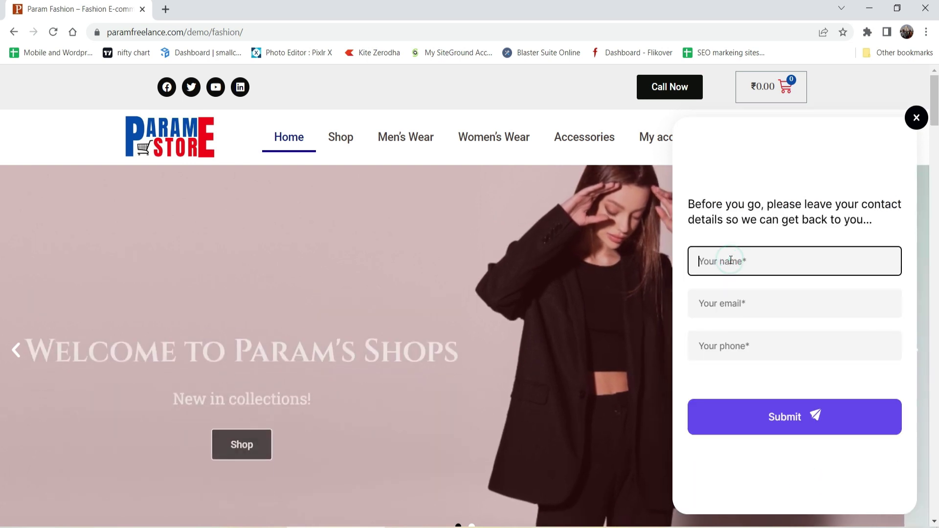
{"action": "type", "text": "John"}
{"action": "left_click", "coordinate": [748, 317]}
{"action": "type", "text": "john@example.com"}
{"action": "left_click", "coordinate": [724, 344]}
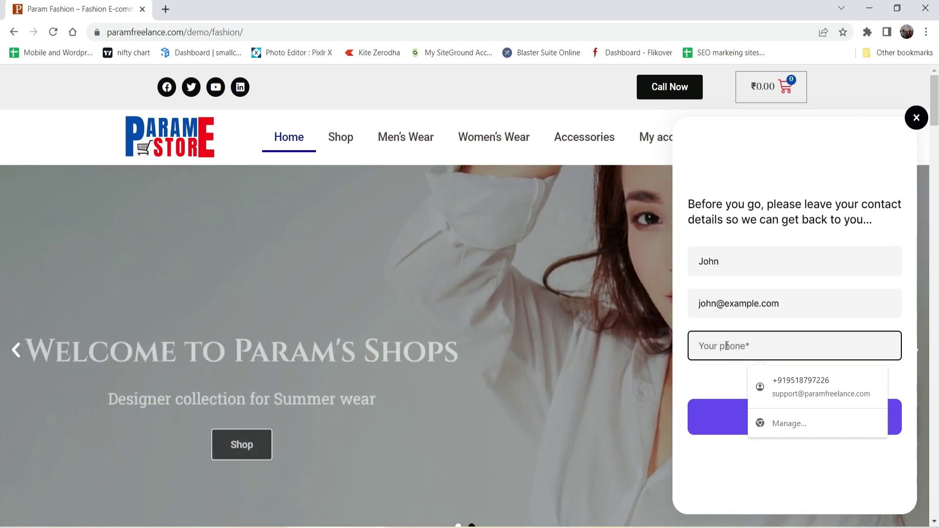
{"action": "type", "text": "99999999999"}
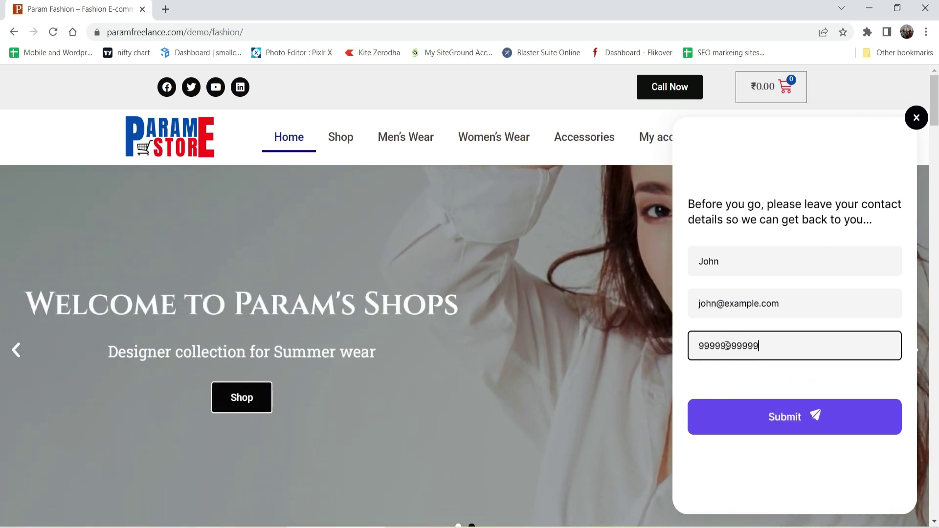
{"action": "left_click", "coordinate": [798, 435]}
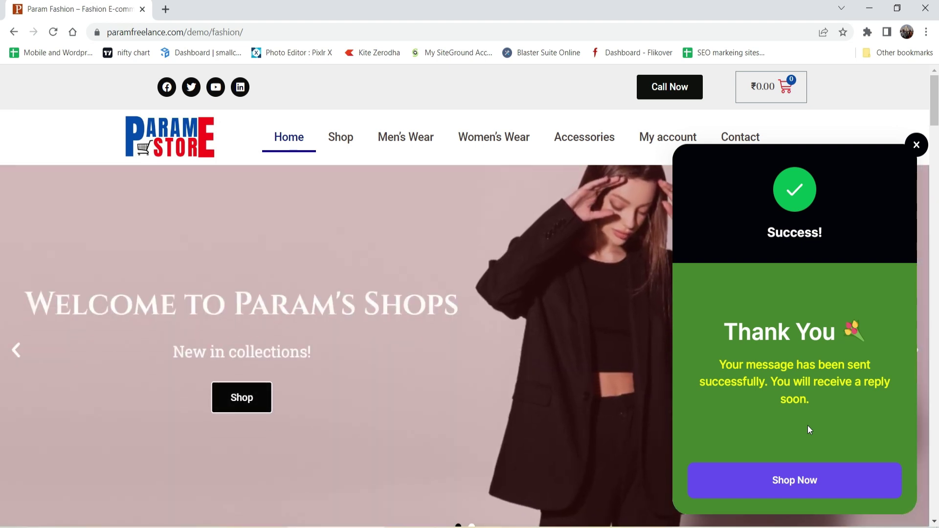
{"action": "left_click", "coordinate": [915, 144]}
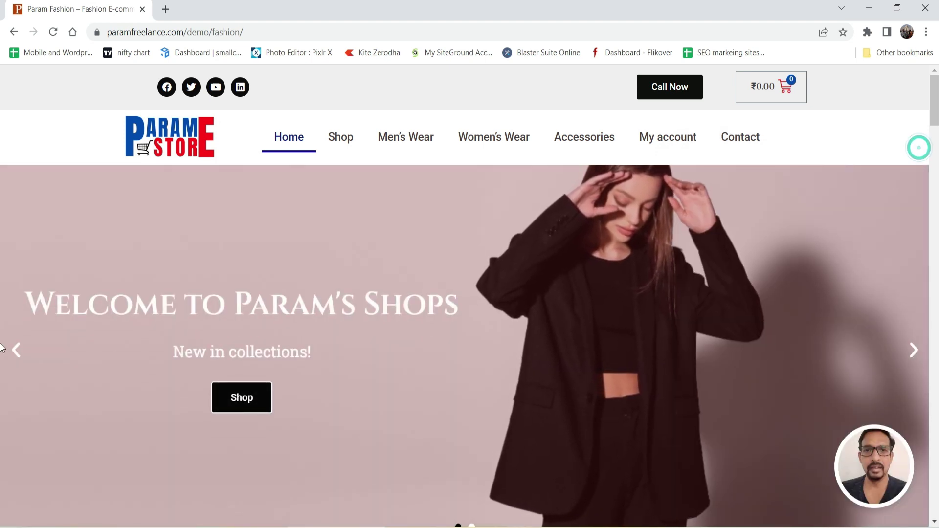
Step: Choose the widget's Video option for a new recording and allow camera access
{"action": "left_click", "coordinate": [873, 459]}
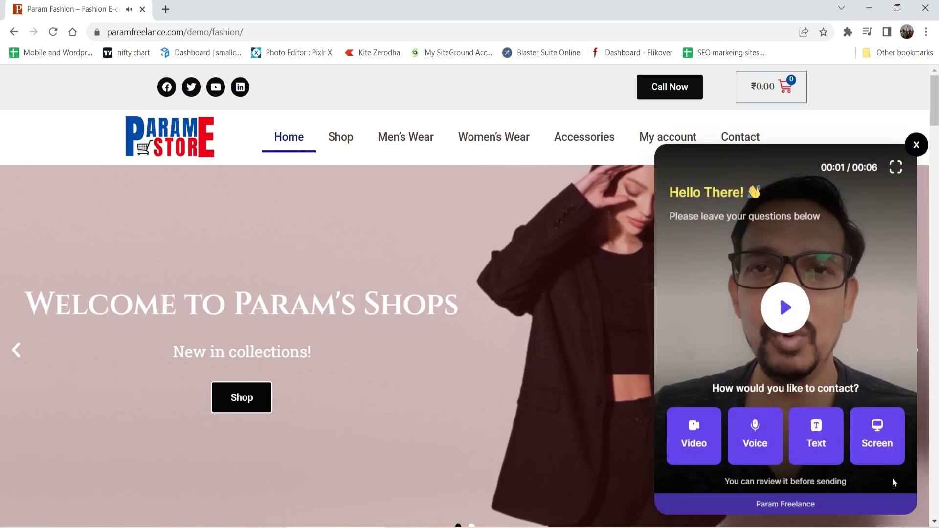
{"action": "left_click", "coordinate": [687, 440]}
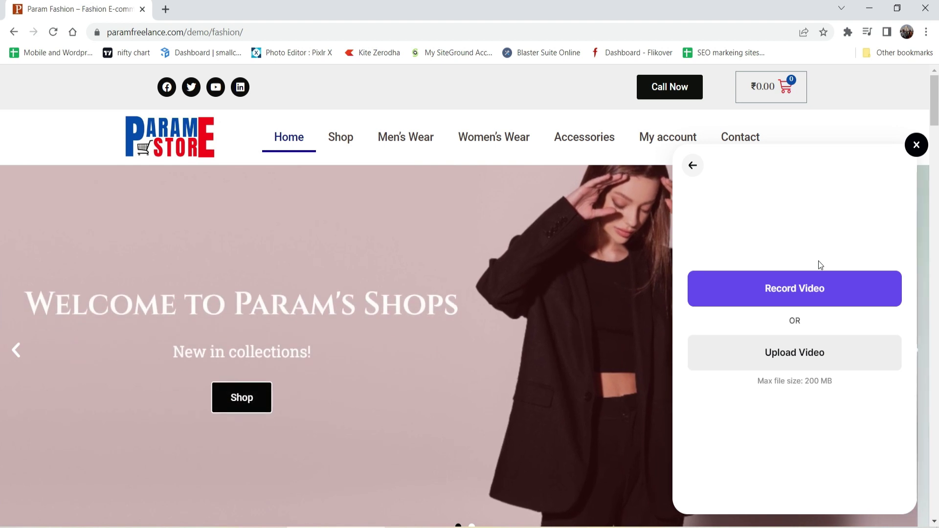
{"action": "left_click", "coordinate": [803, 293]}
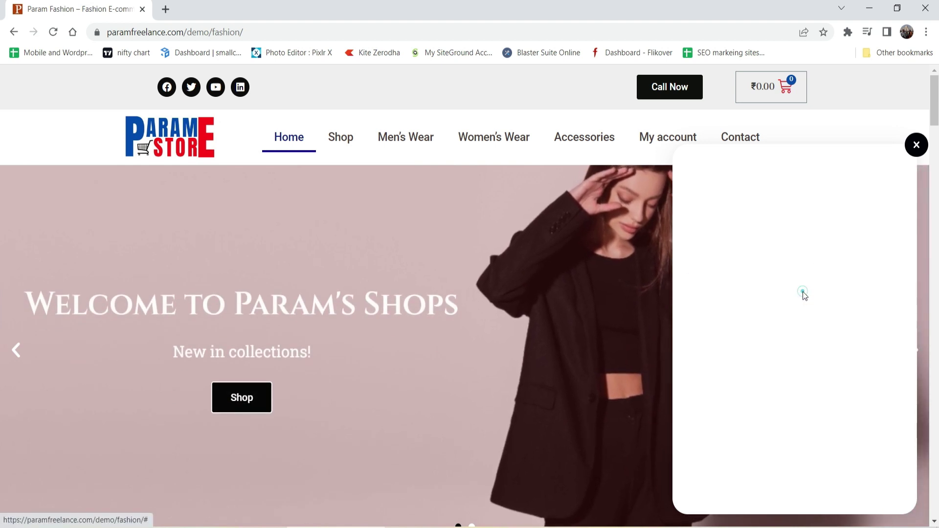
{"action": "left_click", "coordinate": [205, 112]}
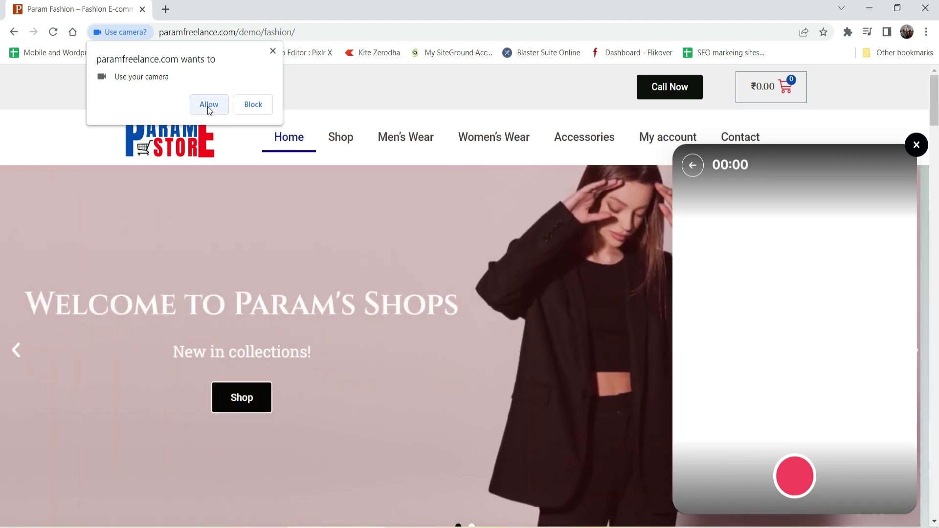
{"action": "left_click", "coordinate": [209, 105]}
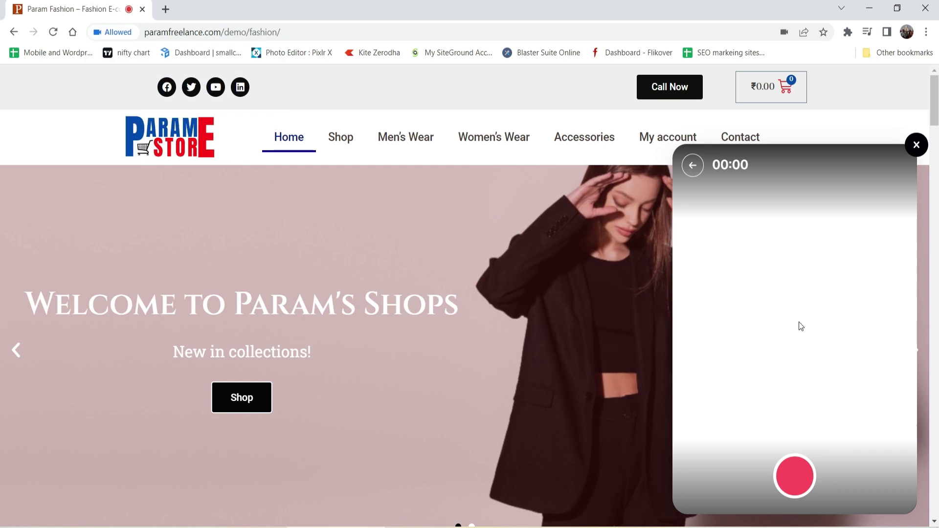
Step: Record a short video message, stop it, send it and close the Success popup
{"action": "left_click", "coordinate": [782, 479]}
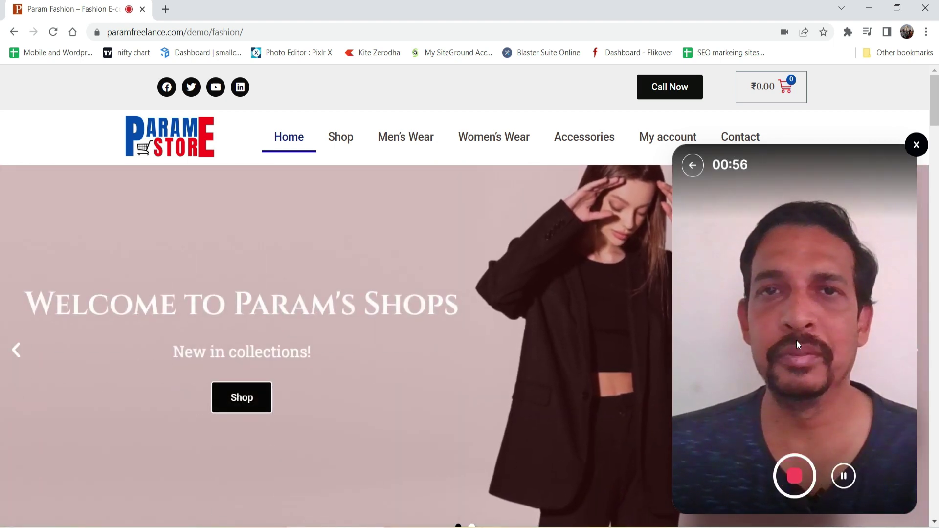
{"action": "left_click", "coordinate": [803, 476]}
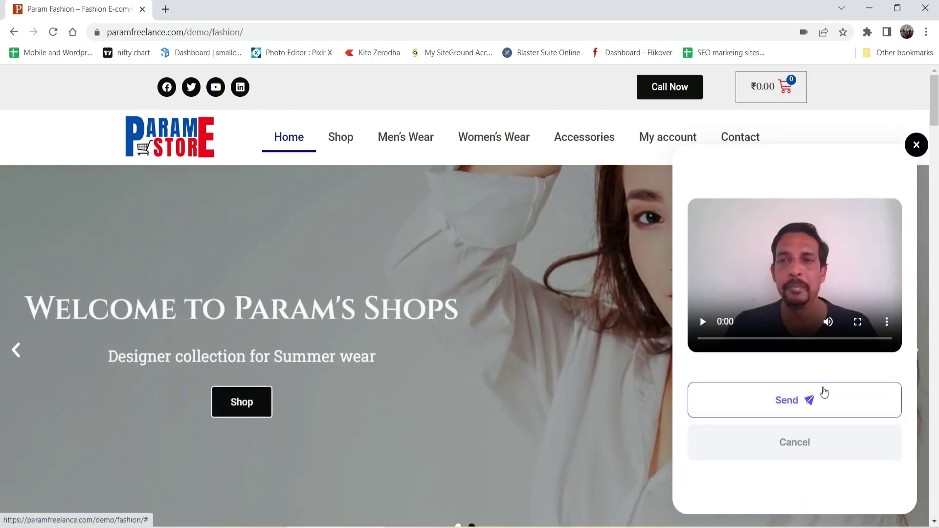
{"action": "left_click", "coordinate": [733, 391]}
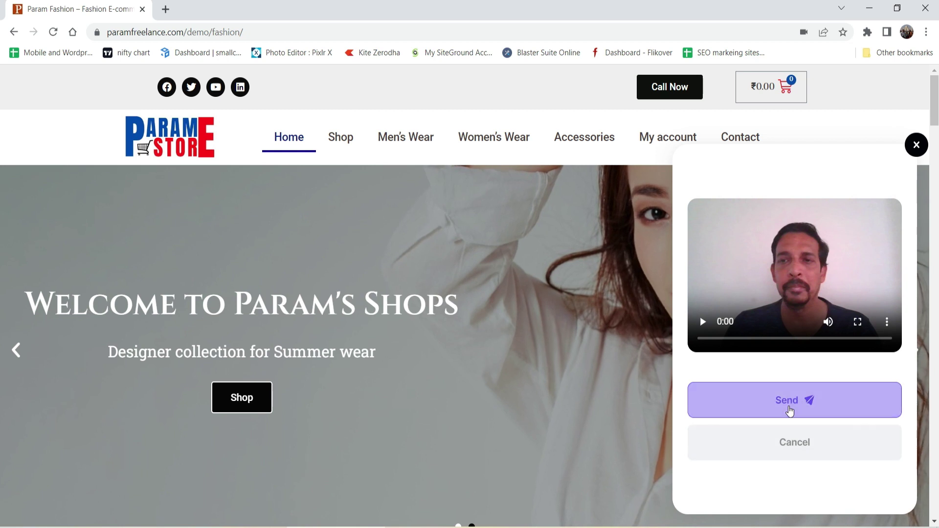
{"action": "left_click", "coordinate": [790, 411]}
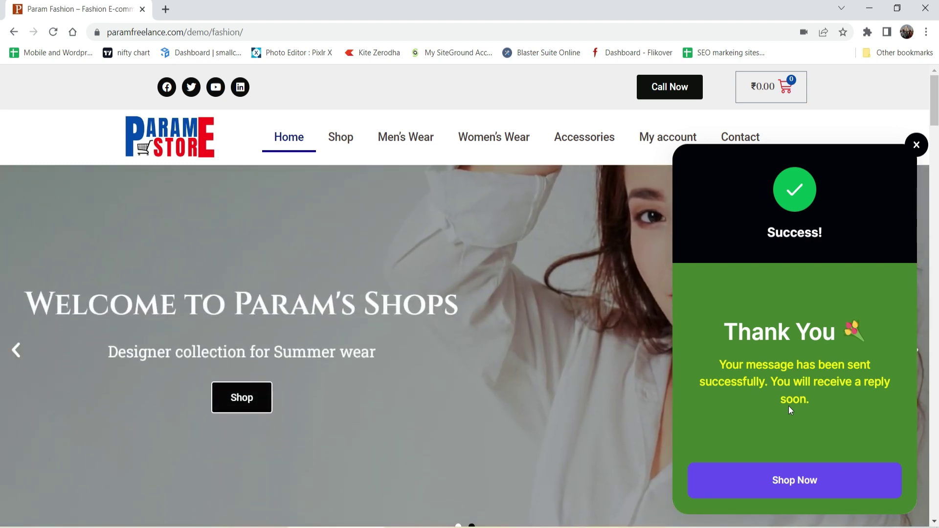
{"action": "left_click", "coordinate": [915, 146]}
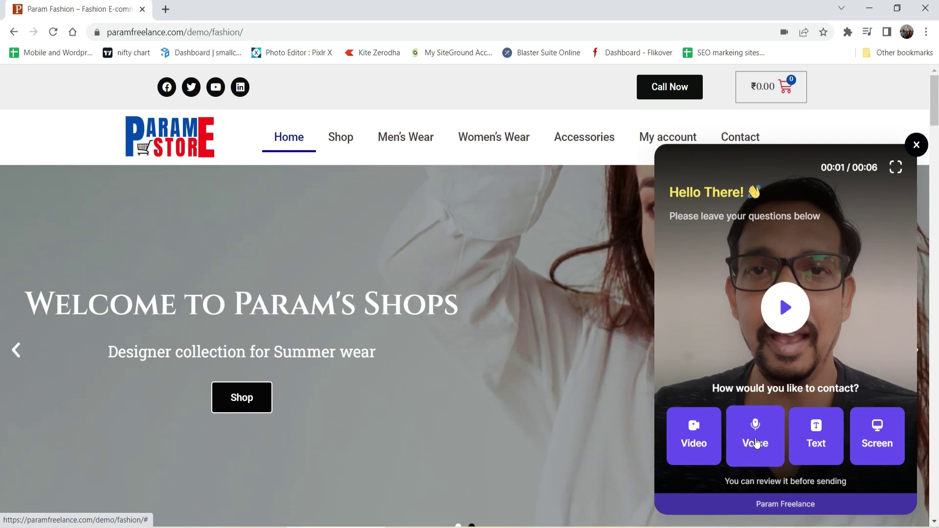
Step: Record a voice message, confirm sending with Yes, and close the Success popup
{"action": "left_click", "coordinate": [756, 443]}
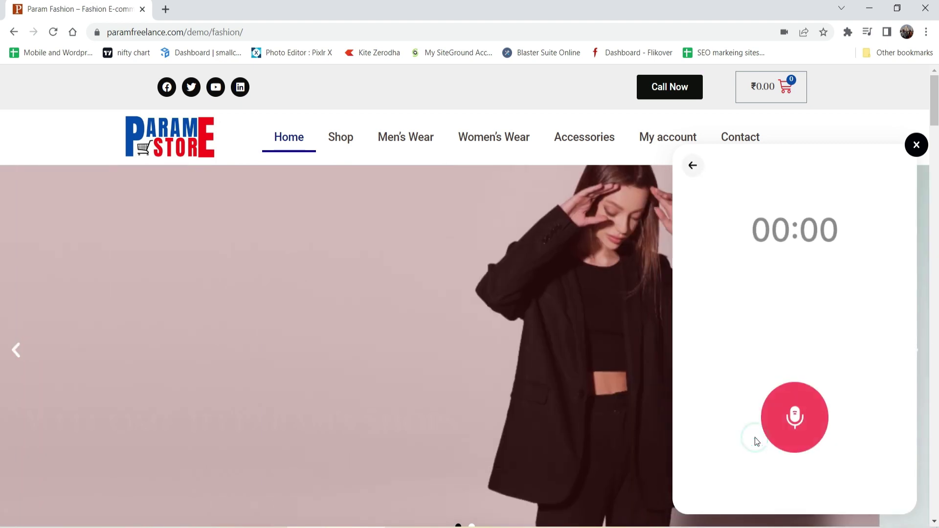
{"action": "left_click", "coordinate": [801, 423]}
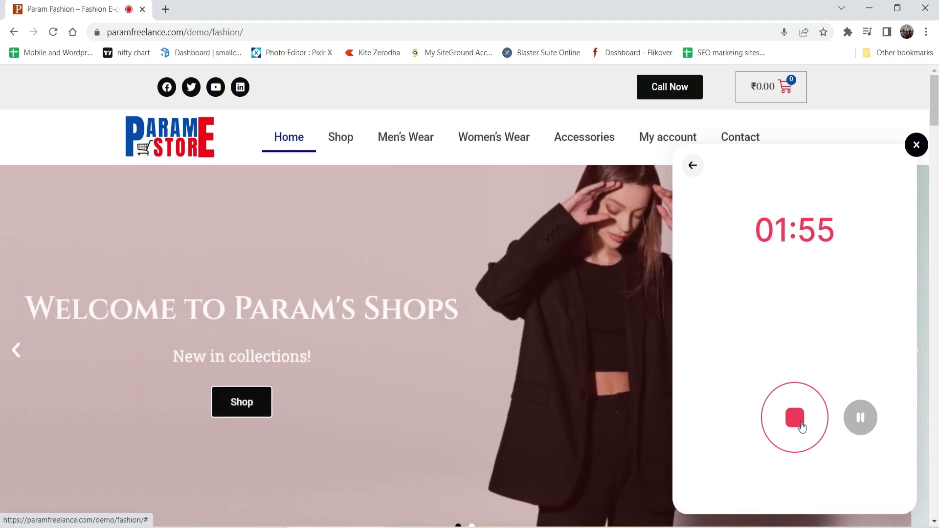
{"action": "left_click", "coordinate": [800, 427]}
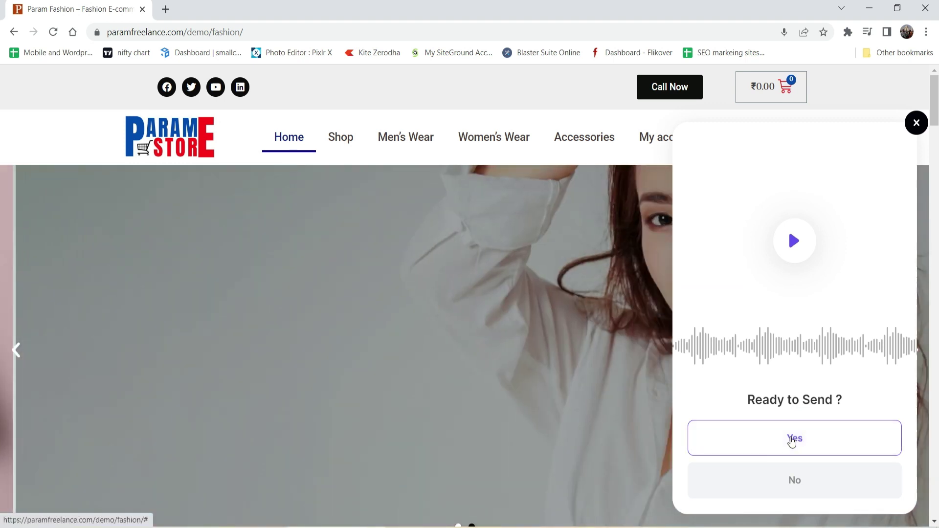
{"action": "left_click", "coordinate": [793, 439]}
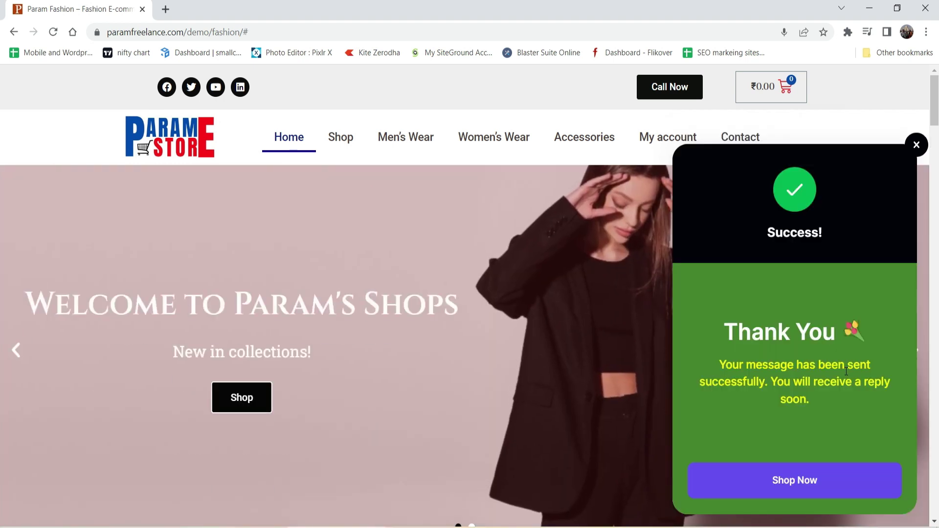
{"action": "left_click", "coordinate": [916, 145]}
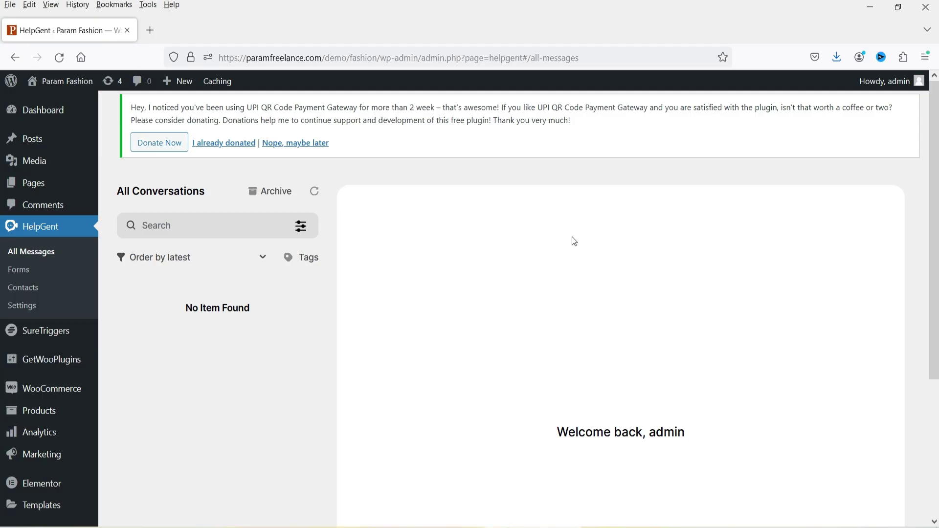
Step: View the 12:35 pm text conversation, then the 12:37 pm video conversation
{"action": "scroll", "coordinate": [568, 244], "scroll_direction": "down", "scroll_amount": 5}
{"action": "scroll", "coordinate": [570, 254], "scroll_direction": "up", "scroll_amount": 3}
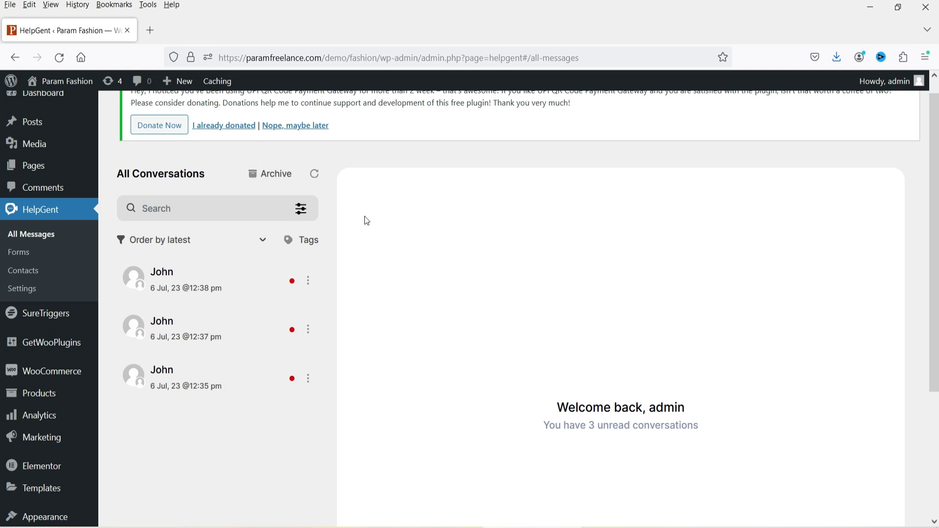
{"action": "scroll", "coordinate": [398, 245], "scroll_direction": "down", "scroll_amount": 2}
{"action": "left_click", "coordinate": [162, 311]}
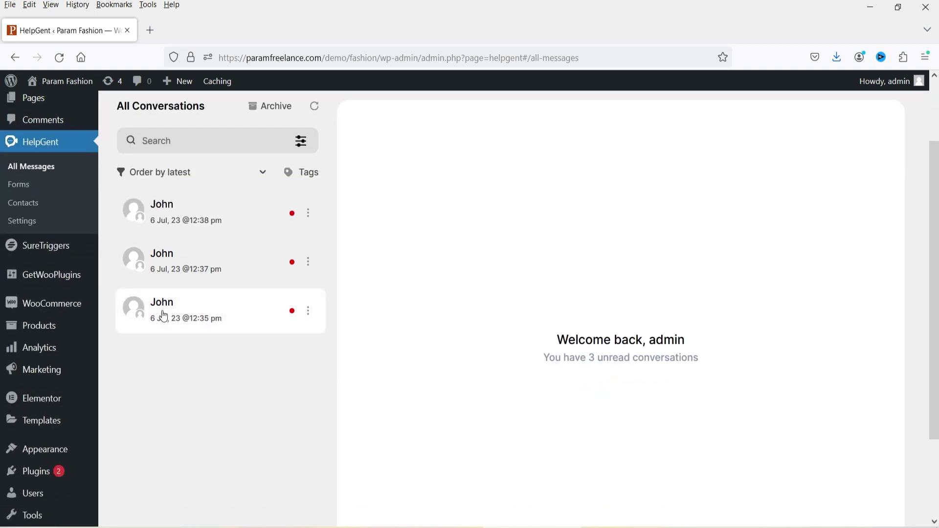
{"action": "scroll", "coordinate": [735, 336], "scroll_direction": "down", "scroll_amount": 2}
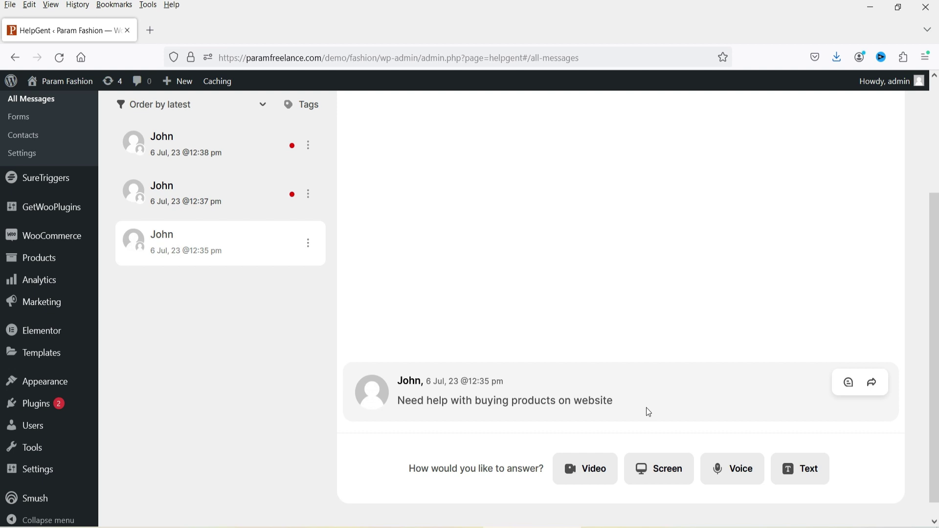
{"action": "left_click", "coordinate": [163, 193]}
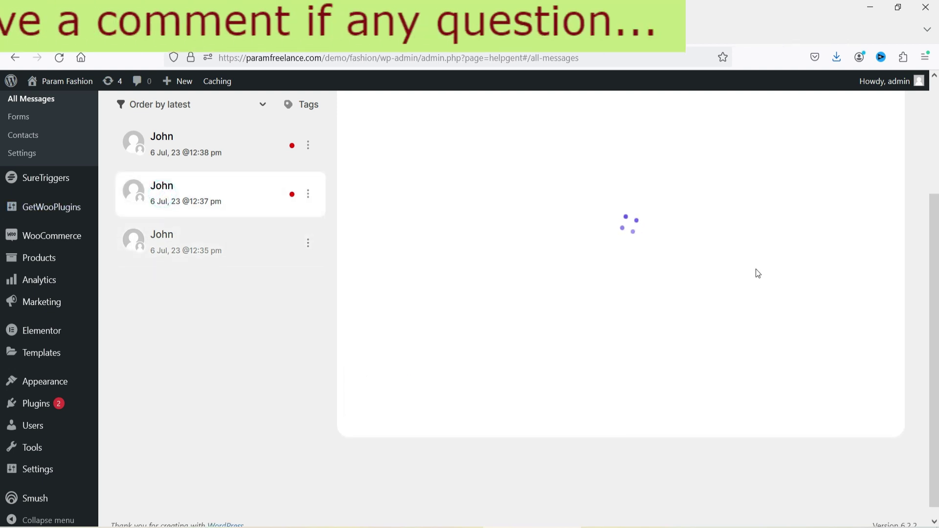
Step: Play and pause the received video, then play the 12:38 pm voice message
{"action": "mouse_move", "coordinate": [534, 363]}
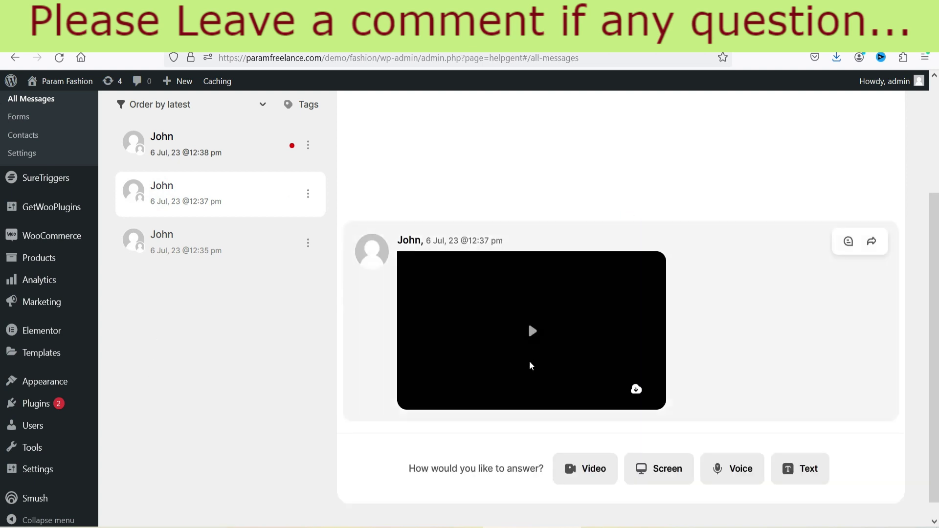
{"action": "left_click", "coordinate": [533, 338]}
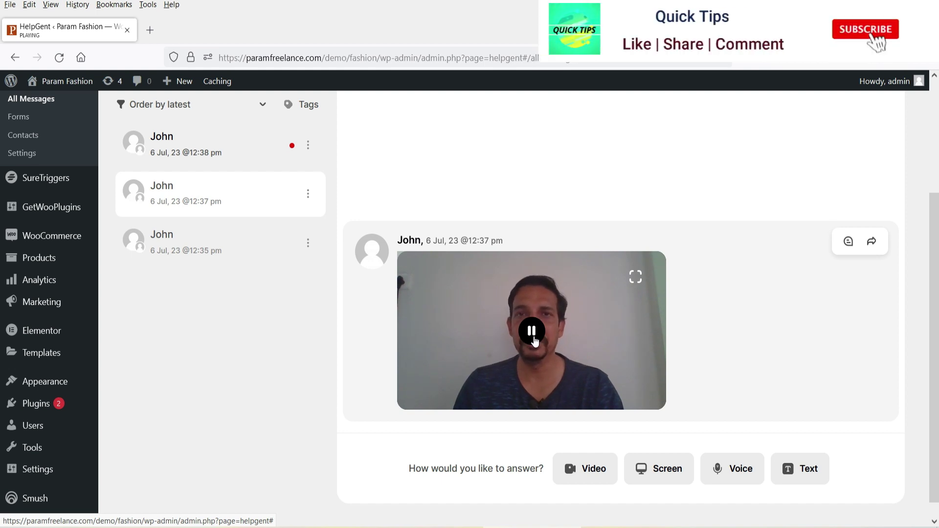
{"action": "left_click", "coordinate": [534, 338]}
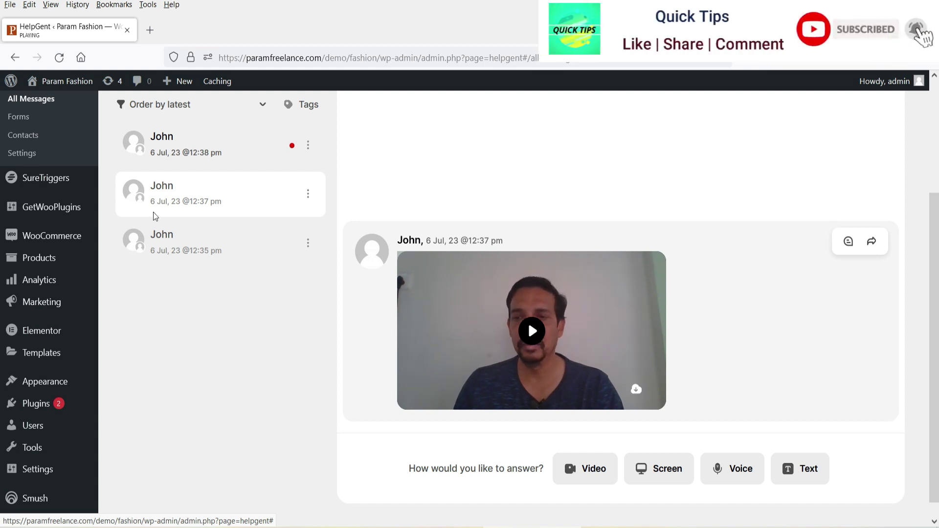
{"action": "left_click", "coordinate": [214, 153]}
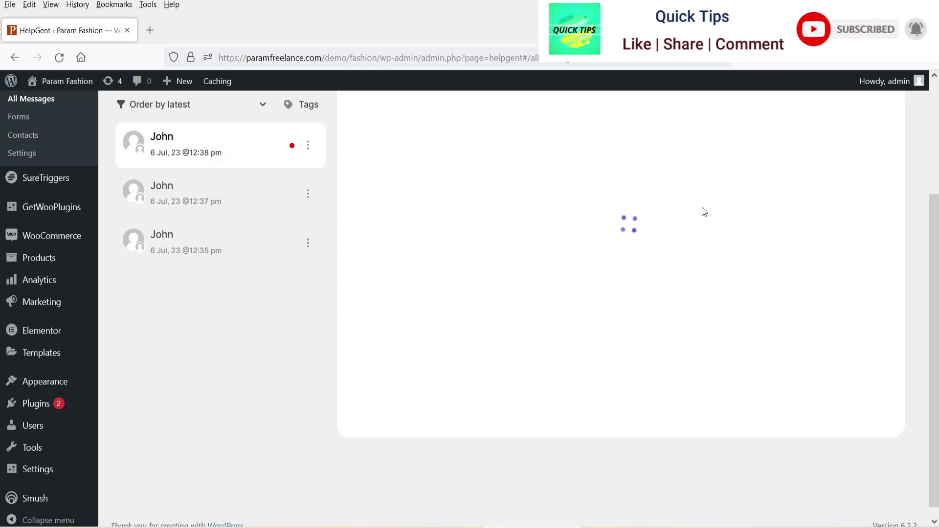
{"action": "left_click", "coordinate": [413, 371]}
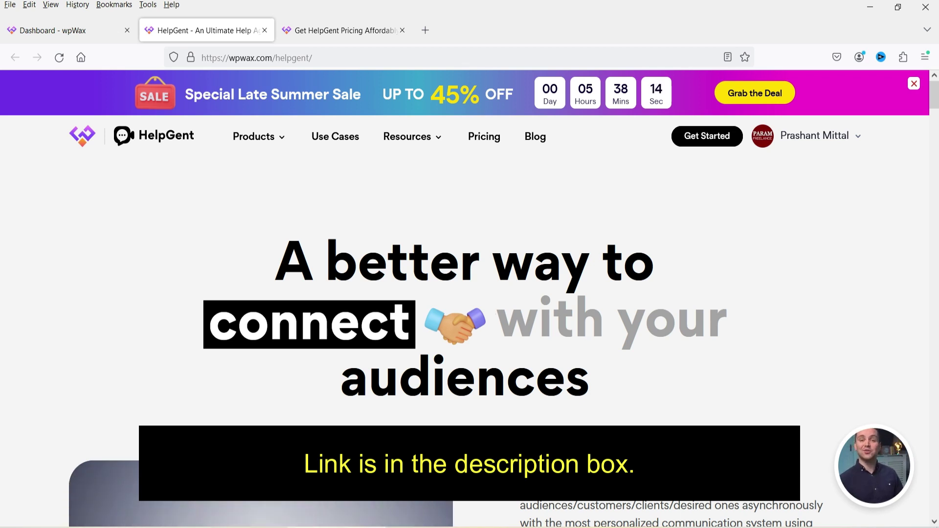
Step: Show the Grow $64, Business $107 and Ultimate $180 plan prices on the pricing page
{"action": "left_click", "coordinate": [323, 29]}
{"action": "scroll", "coordinate": [383, 205], "scroll_direction": "down", "scroll_amount": 5}
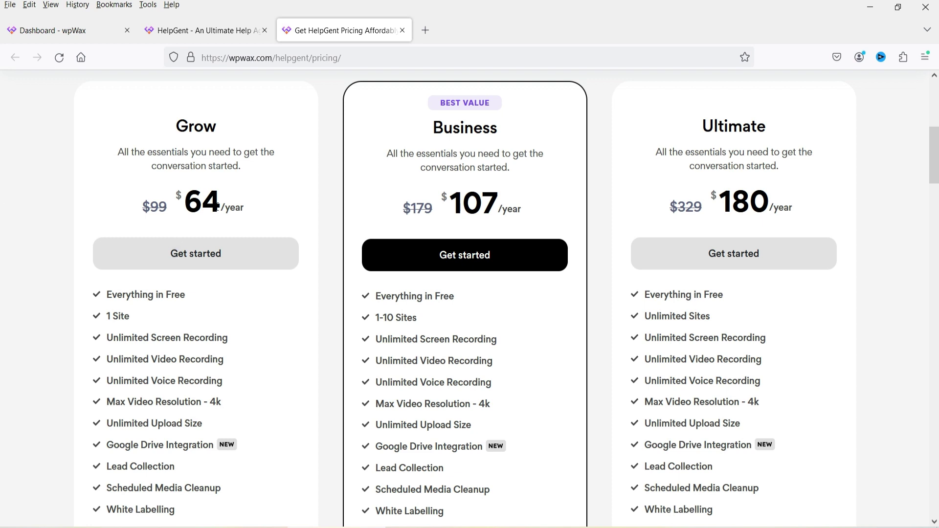
{"action": "double_click", "coordinate": [219, 202]}
{"action": "left_click", "coordinate": [18, 201]}
Step: Download and save the HelpGent plugin package from the wpWax dashboard's Downloads list
{"action": "left_click", "coordinate": [54, 30]}
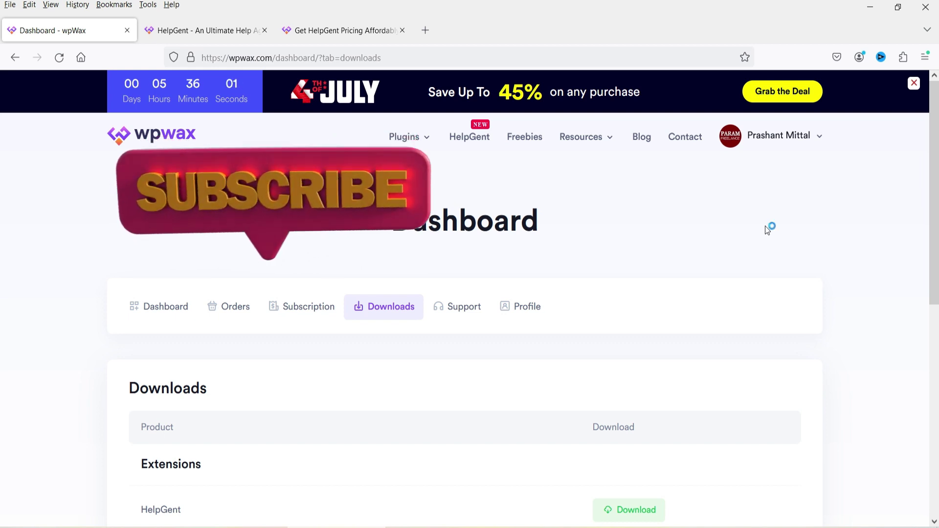
{"action": "mouse_move", "coordinate": [811, 140]}
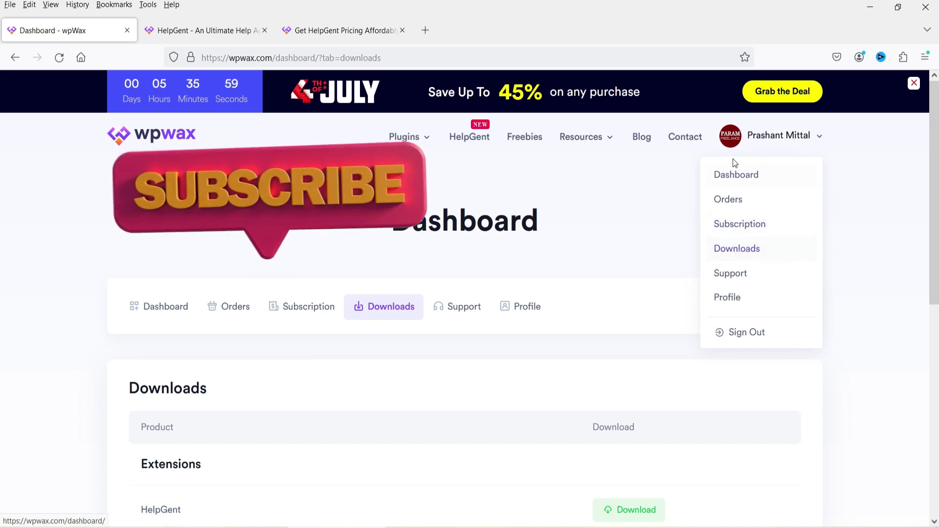
{"action": "left_click", "coordinate": [73, 247]}
{"action": "scroll", "coordinate": [85, 254], "scroll_direction": "down", "scroll_amount": 5}
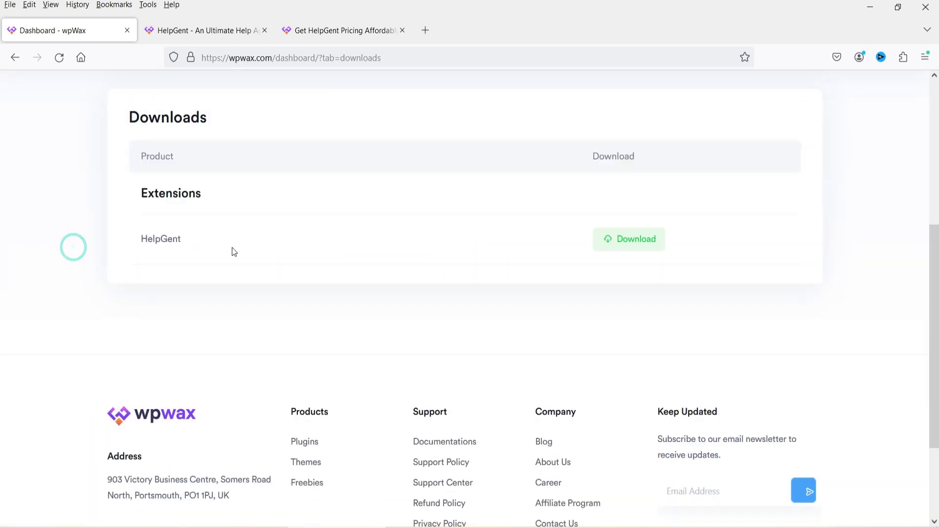
{"action": "left_click", "coordinate": [630, 248]}
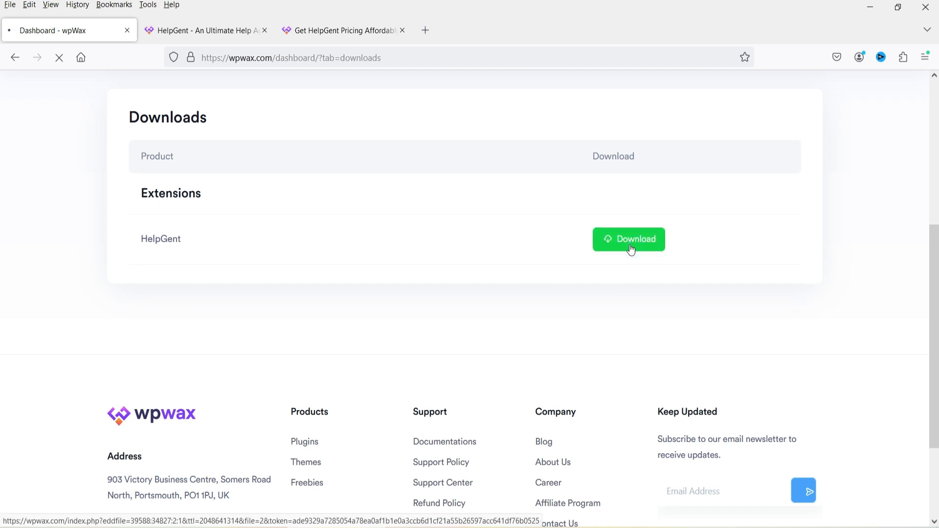
{"action": "left_click", "coordinate": [362, 289]}
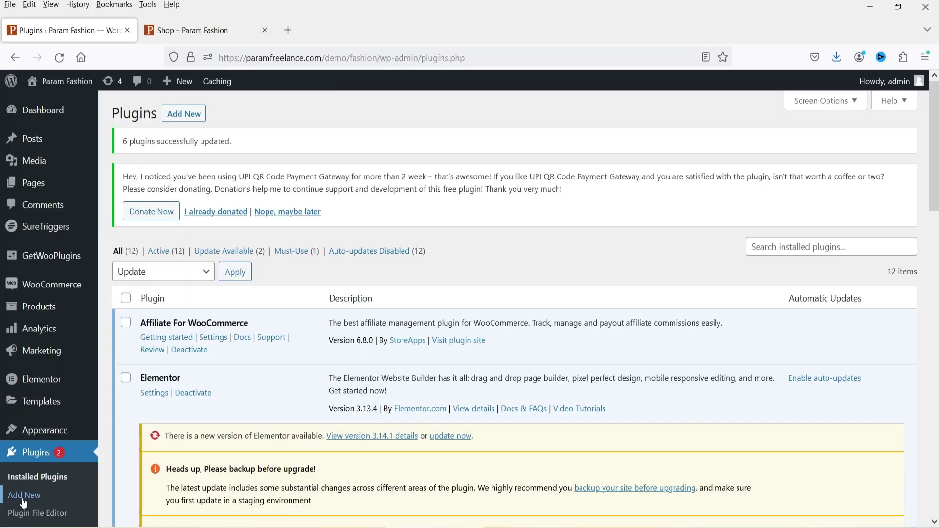
Step: Upload helpgent-6.zip through Plugins > Add New > Upload Plugin and install it
{"action": "left_click", "coordinate": [24, 497]}
{"action": "left_click", "coordinate": [489, 325]}
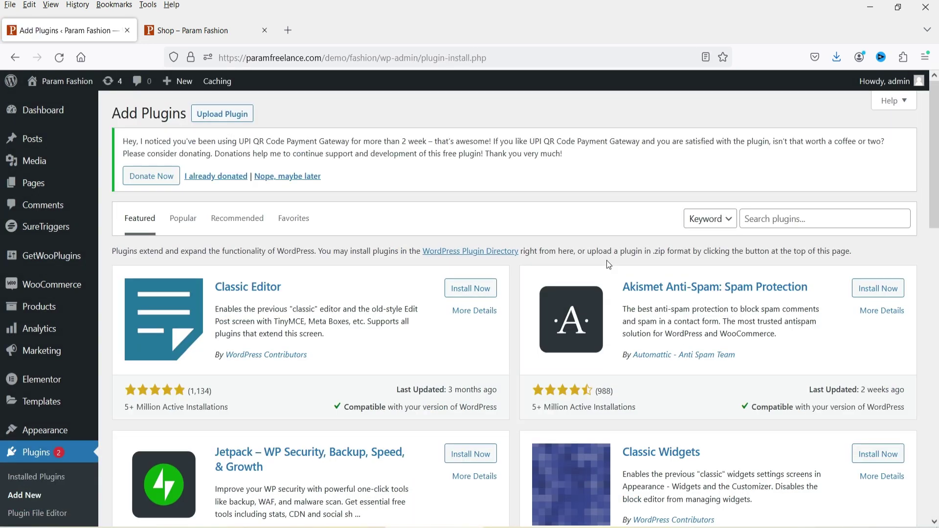
{"action": "left_click", "coordinate": [221, 117]}
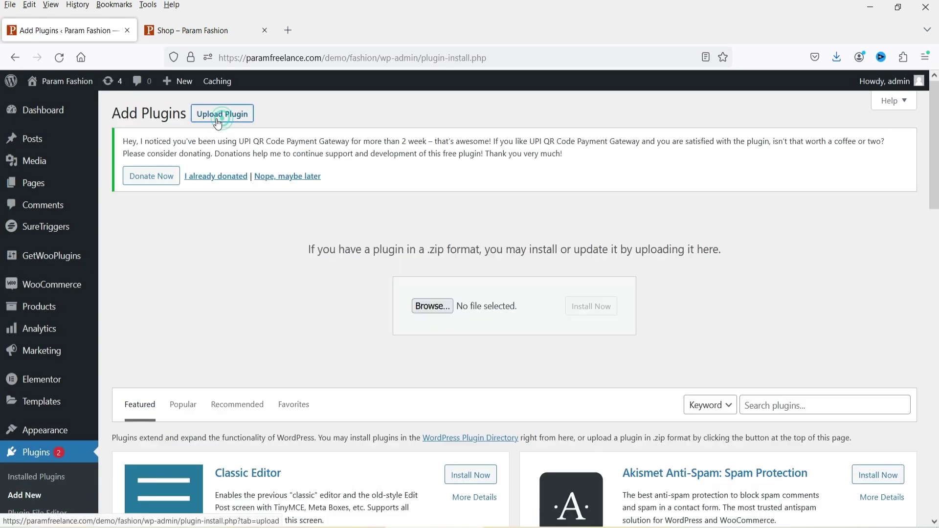
{"action": "left_click", "coordinate": [433, 307]}
{"action": "left_click", "coordinate": [290, 123]}
{"action": "double_click", "coordinate": [291, 123]}
{"action": "left_click", "coordinate": [603, 311]}
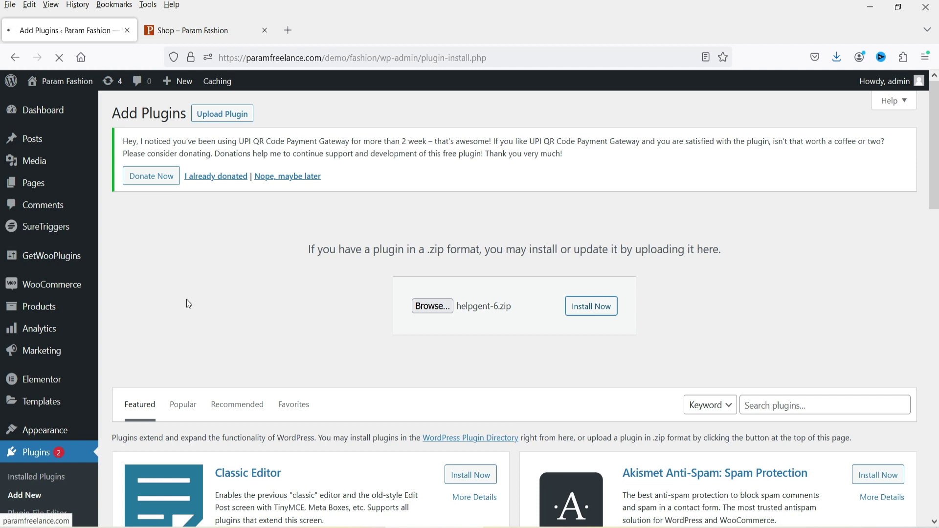
Step: Activate the newly installed HelpGent plugin
{"action": "left_click", "coordinate": [198, 30]}
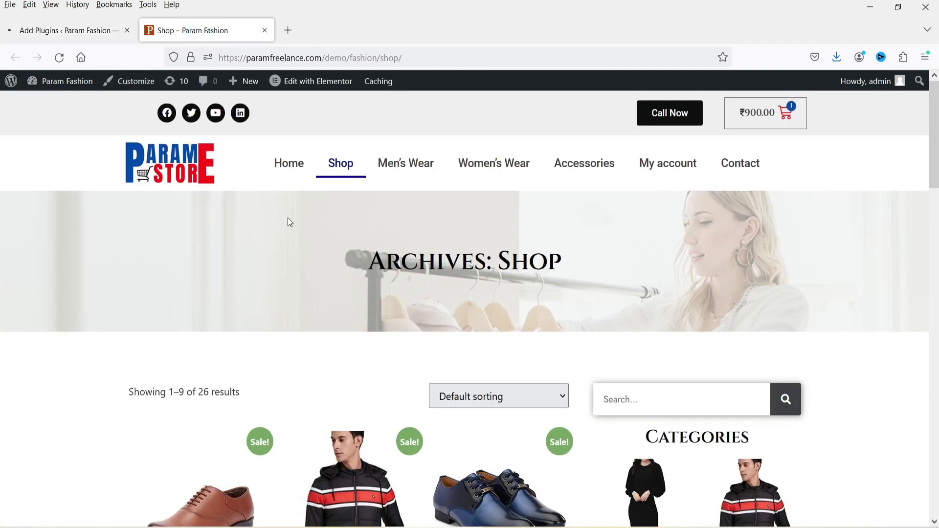
{"action": "scroll", "coordinate": [288, 222], "scroll_direction": "down", "scroll_amount": 5}
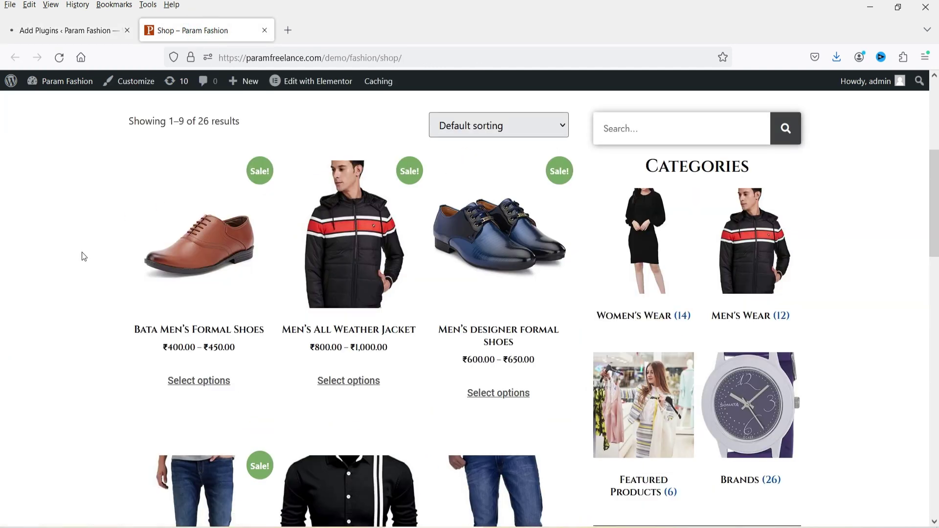
{"action": "scroll", "coordinate": [83, 259], "scroll_direction": "down", "scroll_amount": 4}
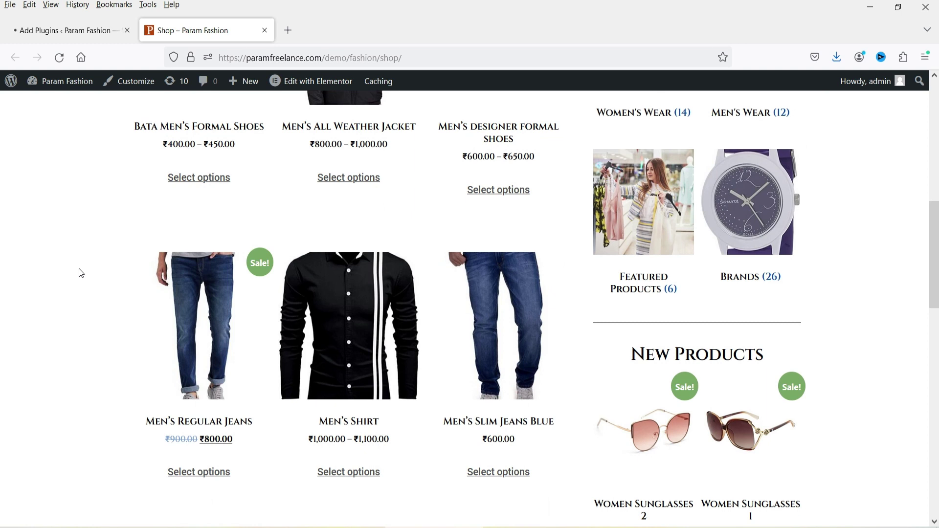
{"action": "scroll", "coordinate": [68, 282], "scroll_direction": "up", "scroll_amount": 10}
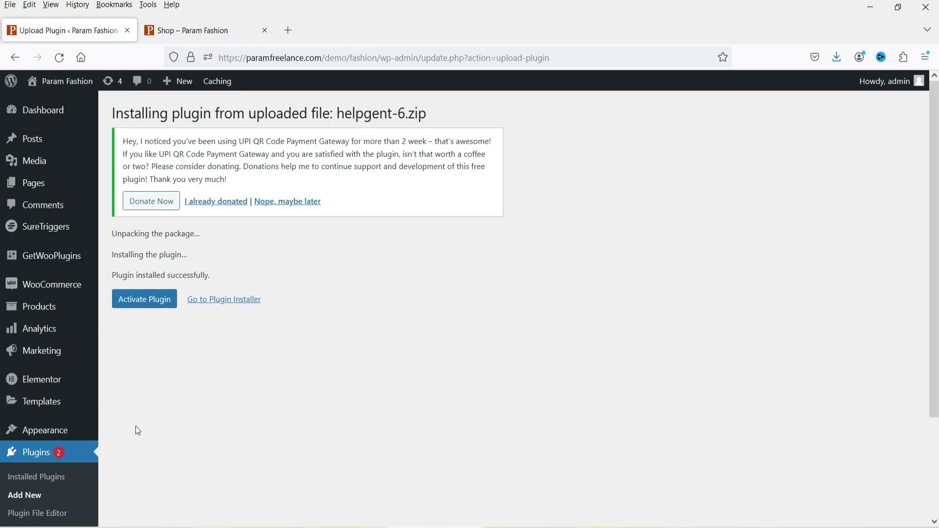
{"action": "left_click", "coordinate": [145, 299]}
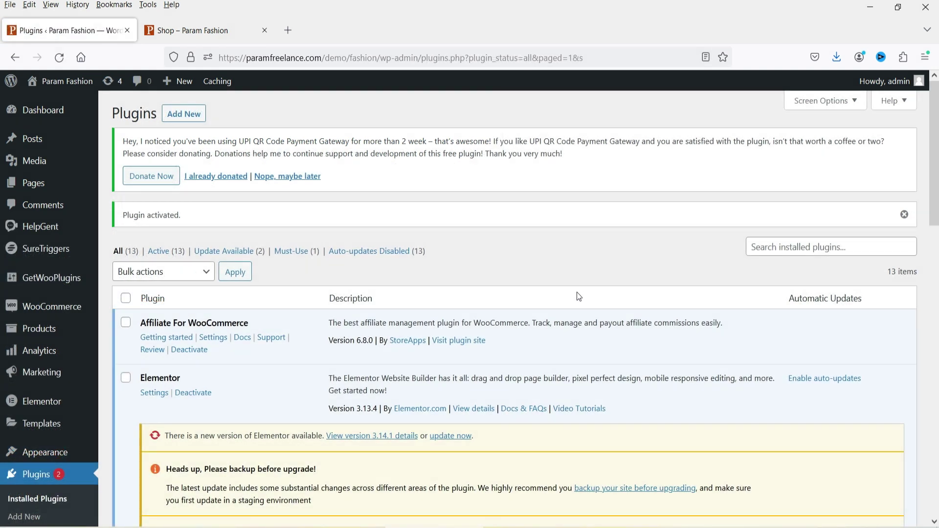
Step: Paste and activate the licence key under HelpGent Settings > License, then return to General
{"action": "left_click", "coordinate": [37, 232]}
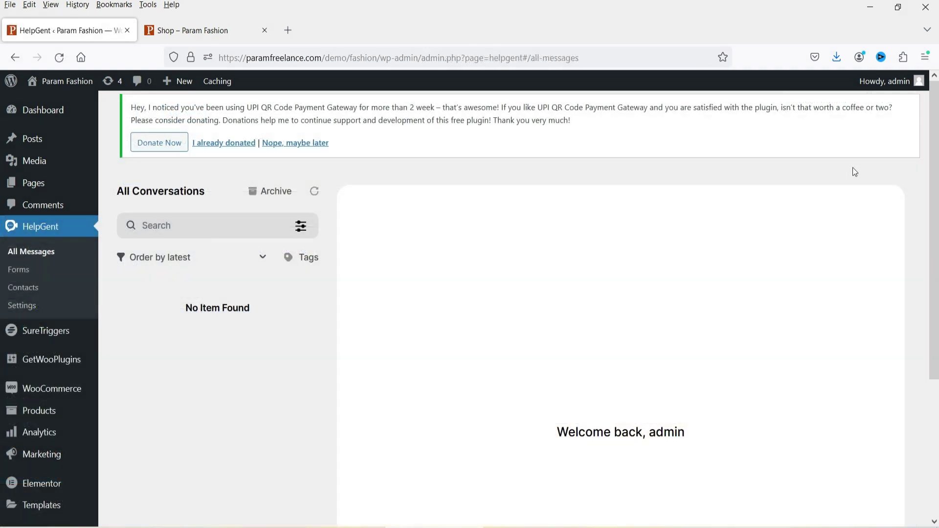
{"action": "left_click", "coordinate": [23, 305]}
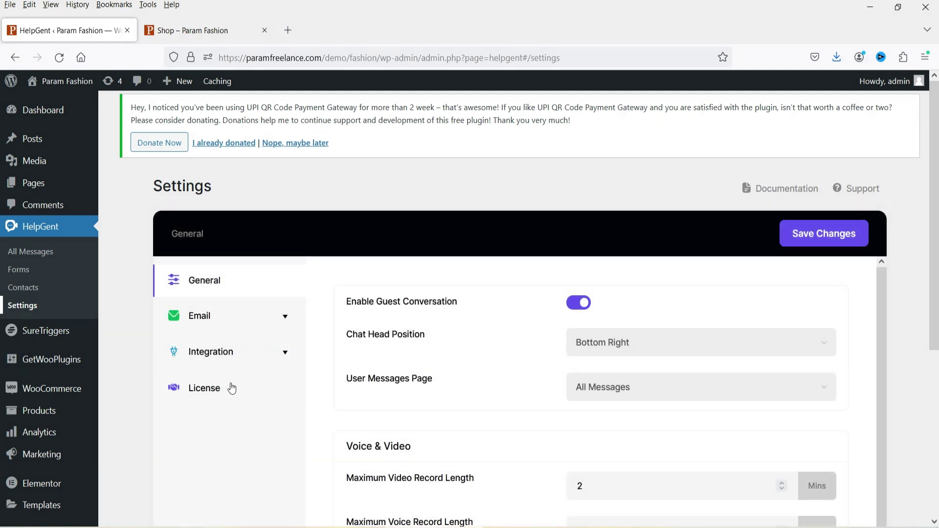
{"action": "left_click", "coordinate": [223, 389]}
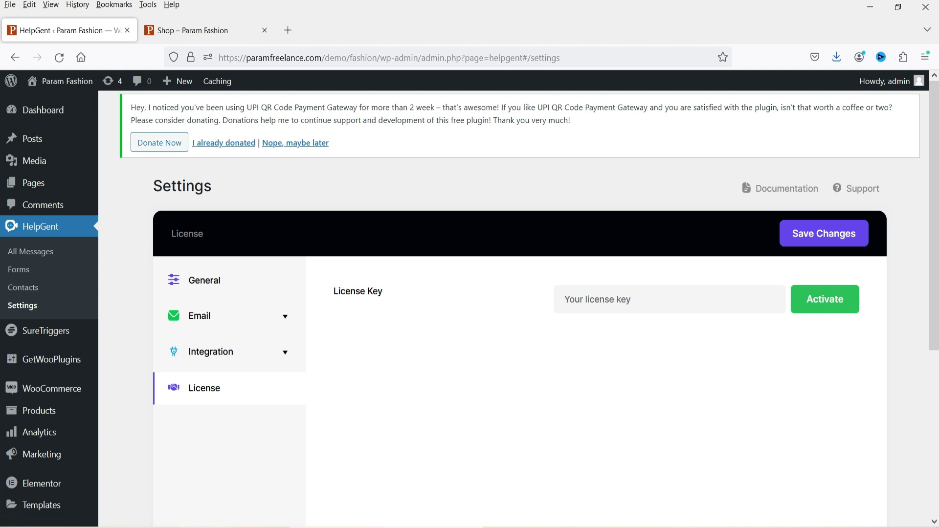
{"action": "key", "text": "ctrl+v"}
{"action": "key", "text": "Return"}
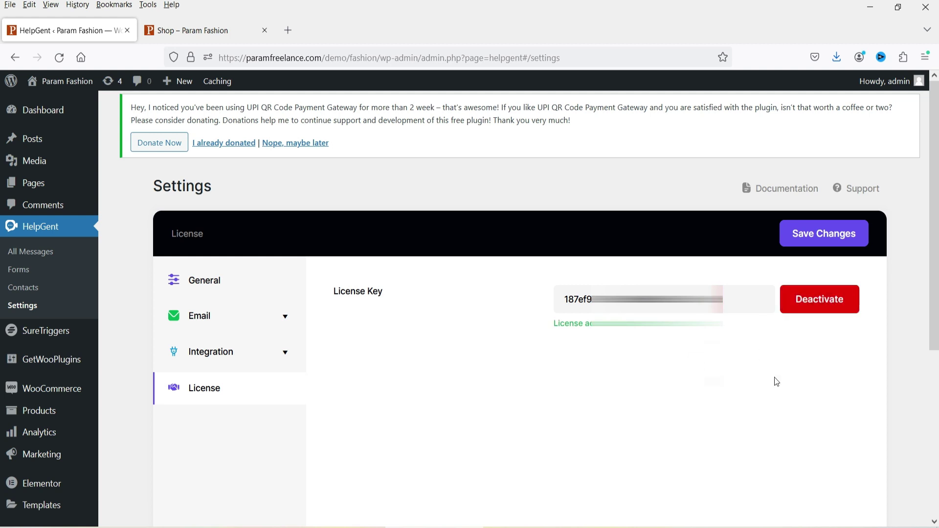
{"action": "left_click", "coordinate": [215, 281]}
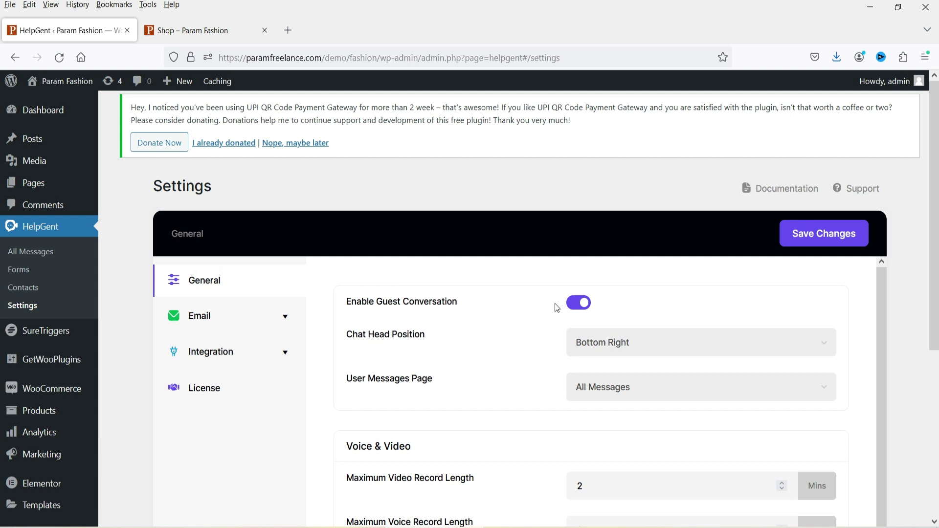
Step: Look over the General settings, including the chat head position choices
{"action": "scroll", "coordinate": [465, 346], "scroll_direction": "down", "scroll_amount": 2}
{"action": "scroll", "coordinate": [465, 346], "scroll_direction": "up", "scroll_amount": 2}
{"action": "scroll", "coordinate": [901, 248], "scroll_direction": "down", "scroll_amount": 2}
{"action": "scroll", "coordinate": [597, 289], "scroll_direction": "down", "scroll_amount": 2}
{"action": "scroll", "coordinate": [544, 283], "scroll_direction": "up", "scroll_amount": 4}
{"action": "scroll", "coordinate": [922, 264], "scroll_direction": "down", "scroll_amount": 6}
{"action": "scroll", "coordinate": [922, 264], "scroll_direction": "up", "scroll_amount": 3}
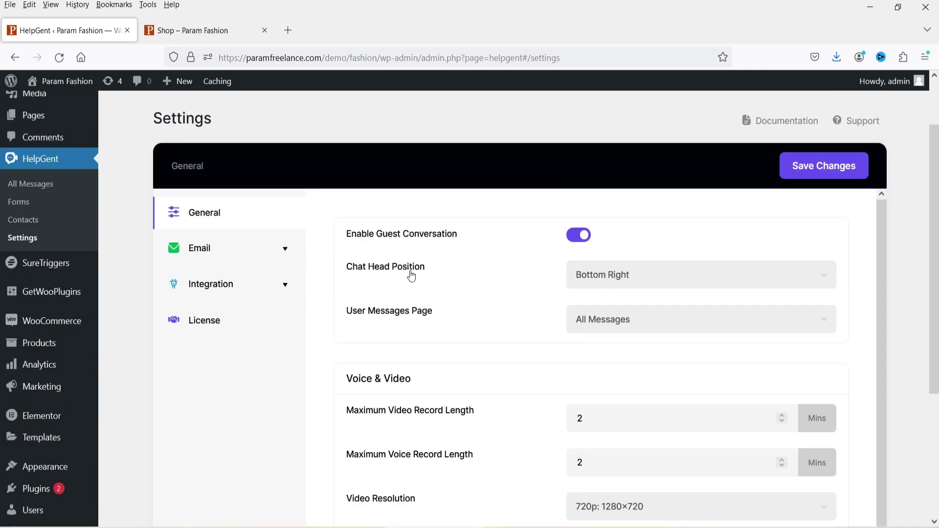
{"action": "left_click", "coordinate": [620, 273]}
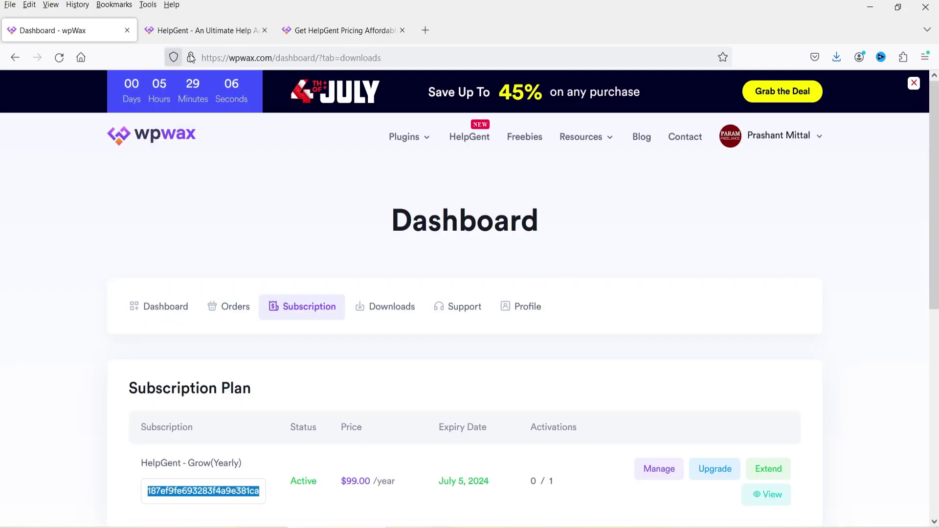
{"action": "left_click", "coordinate": [234, 31]}
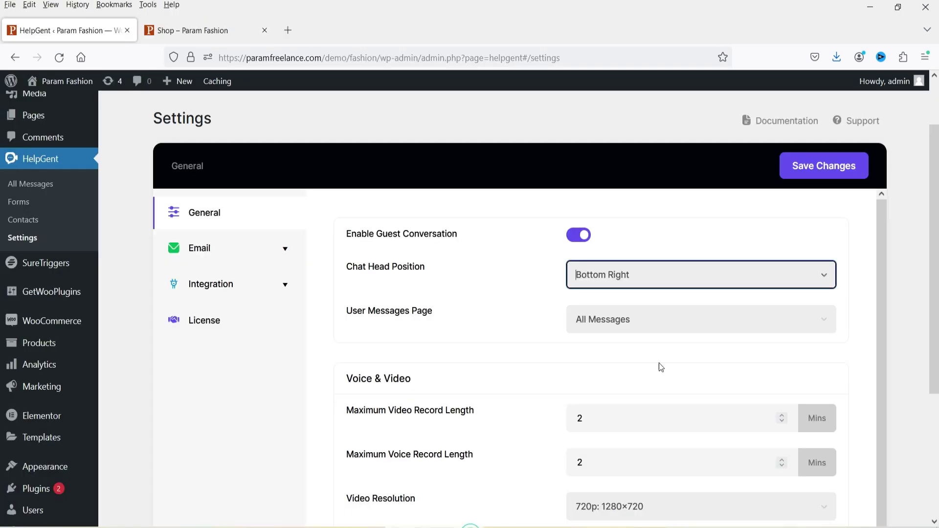
Step: Set Maximum Video Record Length to 1 minute, keeping 720p video resolution
{"action": "scroll", "coordinate": [344, 282], "scroll_direction": "down", "scroll_amount": 3}
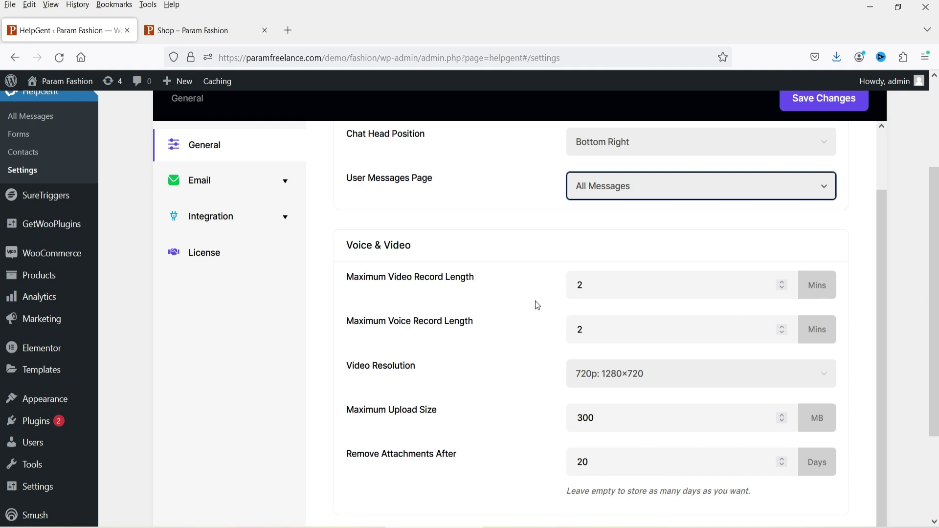
{"action": "left_click", "coordinate": [783, 290]}
{"action": "left_click", "coordinate": [781, 282]}
{"action": "left_click", "coordinate": [781, 282]}
{"action": "left_click", "coordinate": [781, 289]}
{"action": "left_click", "coordinate": [781, 288]}
{"action": "left_click", "coordinate": [781, 288]}
{"action": "scroll", "coordinate": [333, 245], "scroll_direction": "down", "scroll_amount": 3}
{"action": "left_click", "coordinate": [644, 251]}
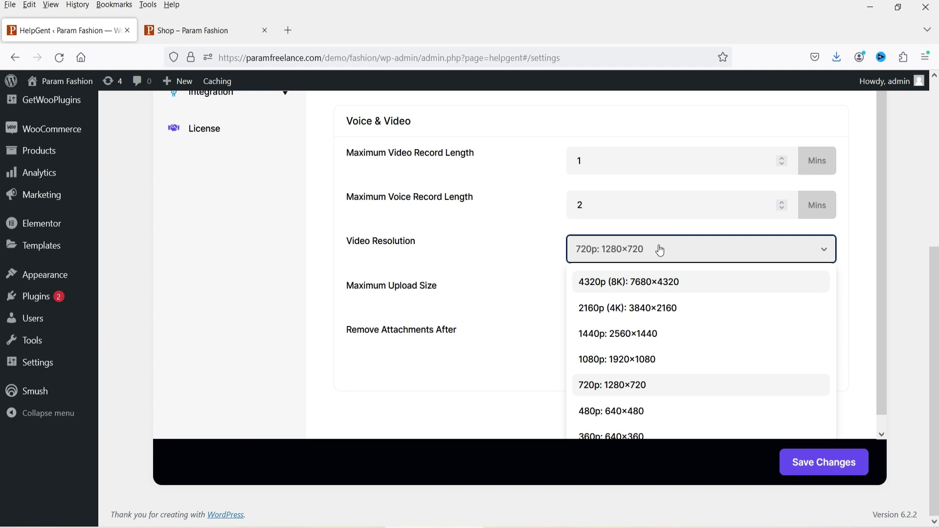
{"action": "left_click", "coordinate": [660, 251]}
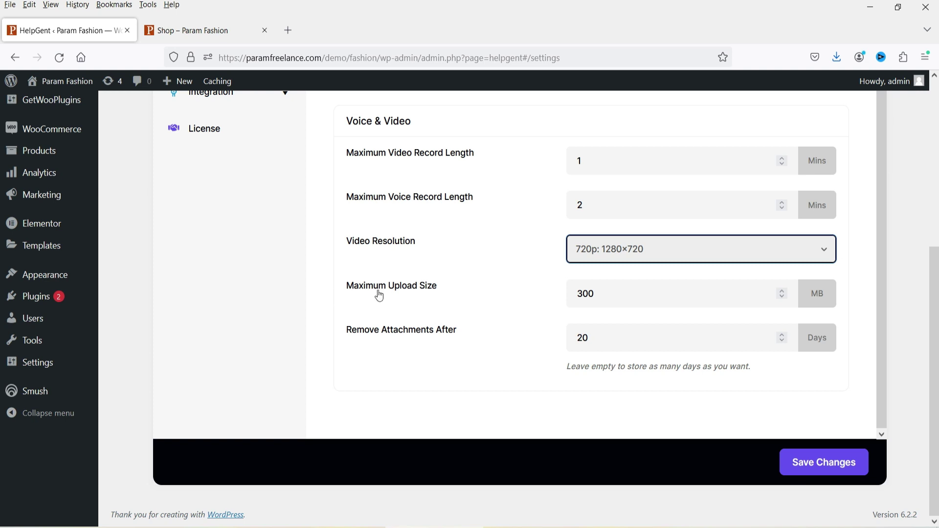
Step: Set Maximum Upload Size to 200 MB and attachment removal to 7 days, then save
{"action": "double_click", "coordinate": [605, 296]}
{"action": "type", "text": "200"}
{"action": "left_click", "coordinate": [856, 290]}
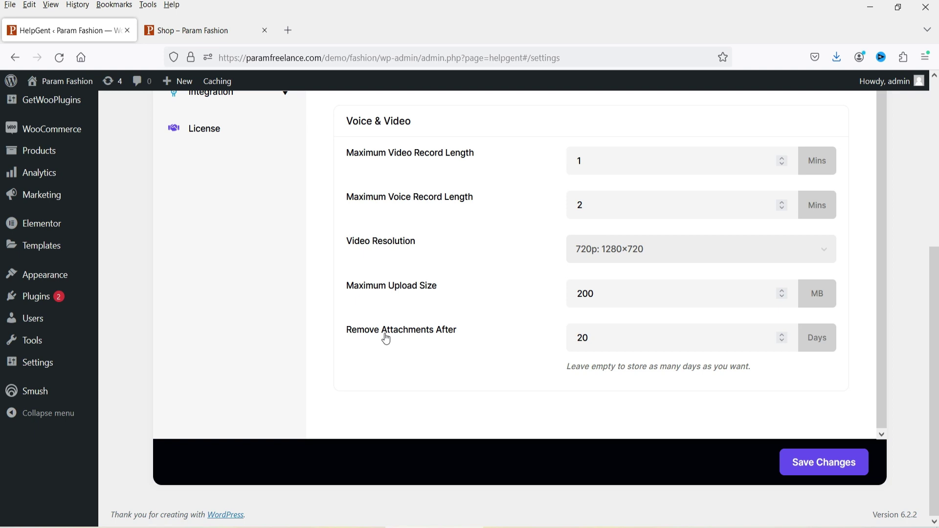
{"action": "double_click", "coordinate": [601, 344]}
{"action": "type", "text": "7"}
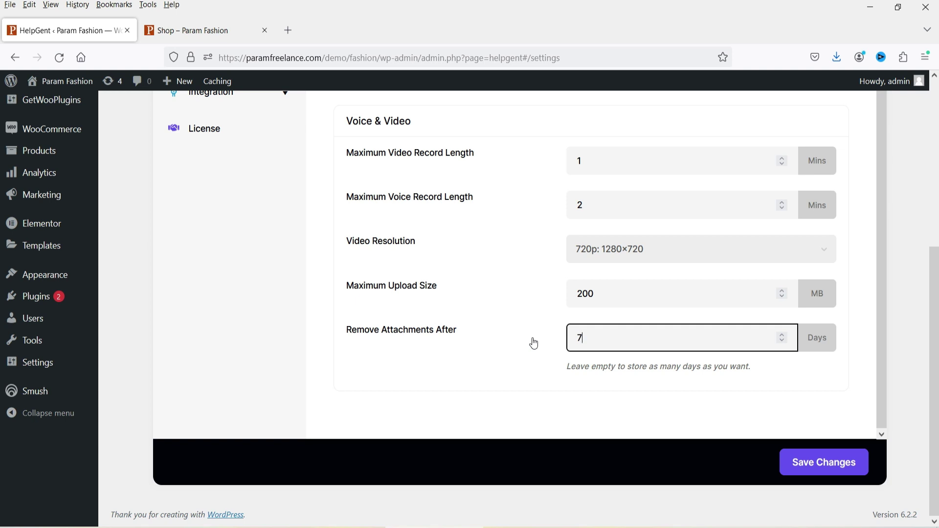
{"action": "left_click", "coordinate": [393, 361]}
{"action": "left_click", "coordinate": [792, 468]}
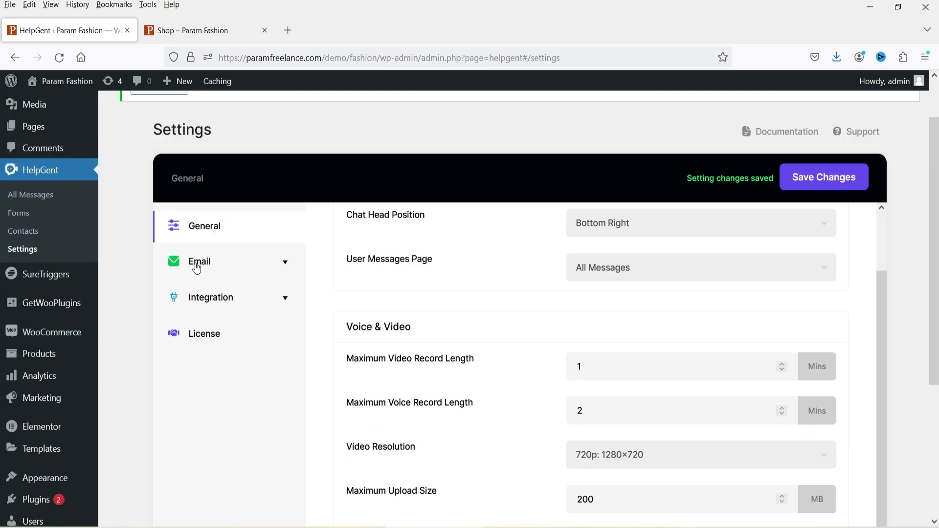
Step: Set both Admin and User email events to 'First message in a conversation'
{"action": "left_click", "coordinate": [208, 264]}
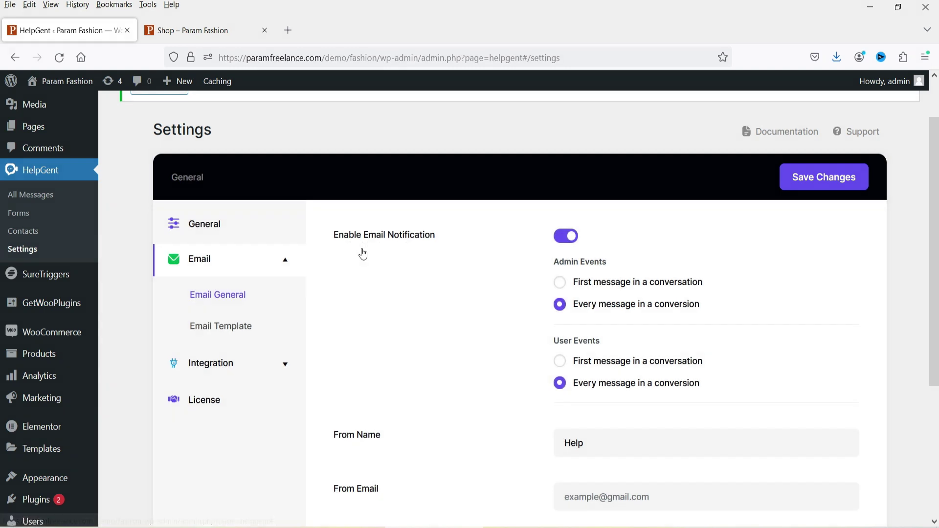
{"action": "scroll", "coordinate": [755, 293], "scroll_direction": "down", "scroll_amount": 3}
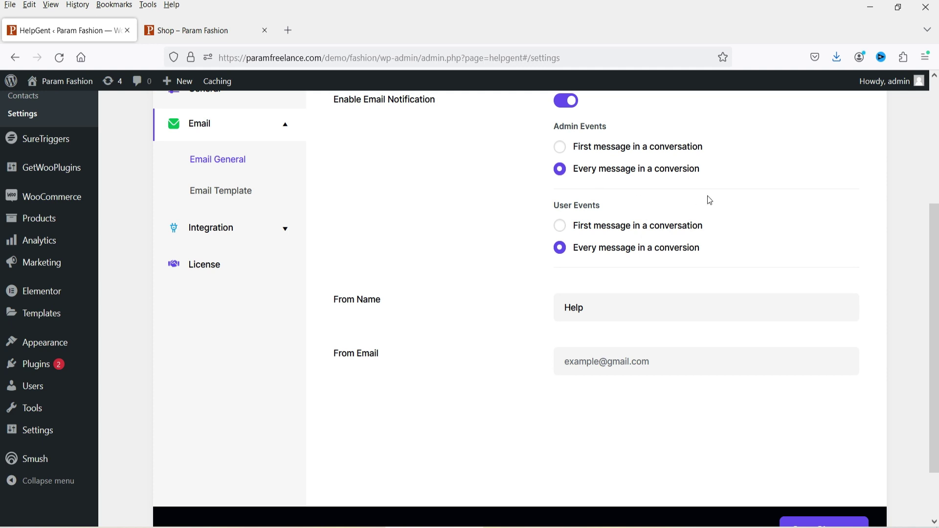
{"action": "left_click", "coordinate": [561, 147]}
{"action": "left_click", "coordinate": [560, 225]}
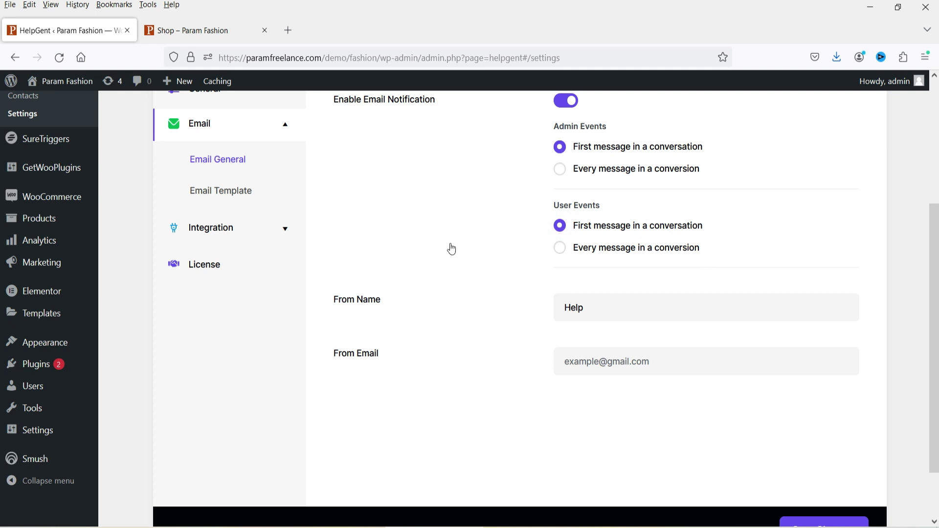
Step: Append ' - Param Freelance' to the greeting subject, making it 'Welcome to Support - Param Freelance'
{"action": "left_click", "coordinate": [219, 191]}
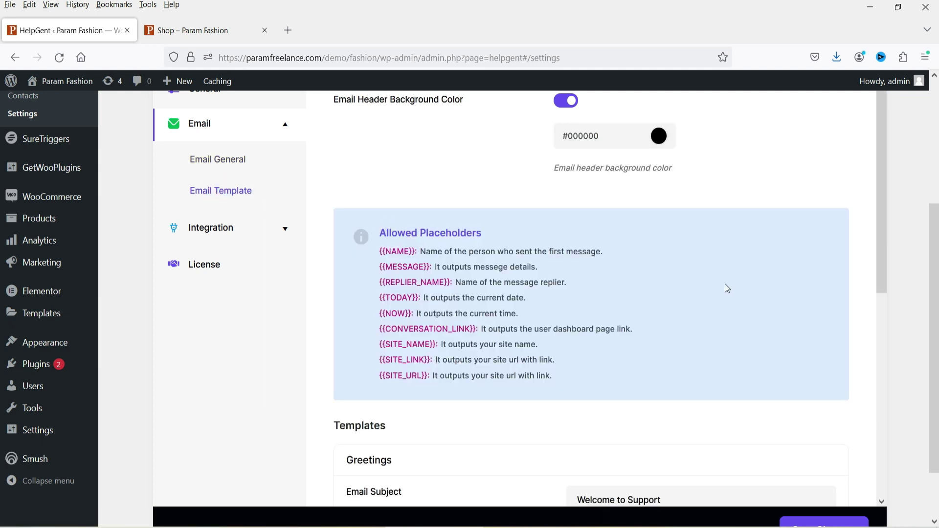
{"action": "scroll", "coordinate": [731, 280], "scroll_direction": "up", "scroll_amount": 3}
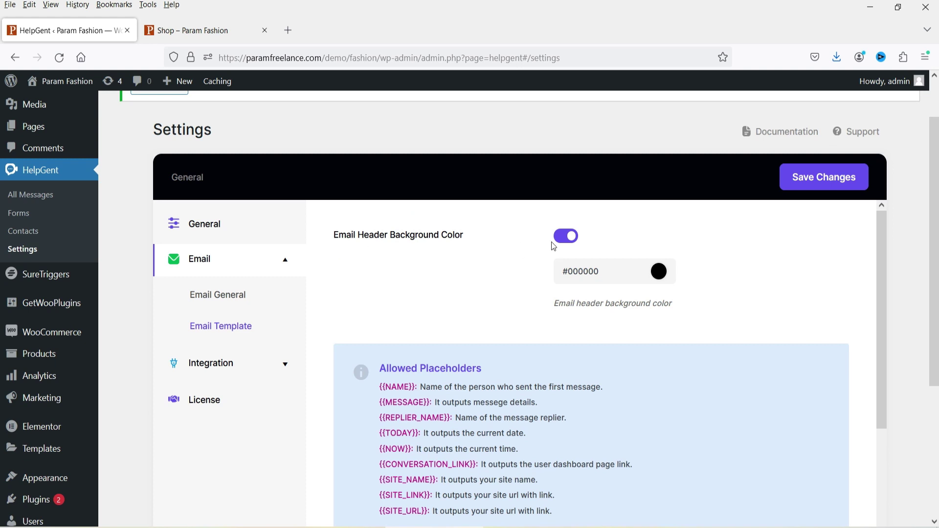
{"action": "scroll", "coordinate": [1, 282], "scroll_direction": "down", "scroll_amount": 1}
{"action": "scroll", "coordinate": [405, 189], "scroll_direction": "down", "scroll_amount": 4}
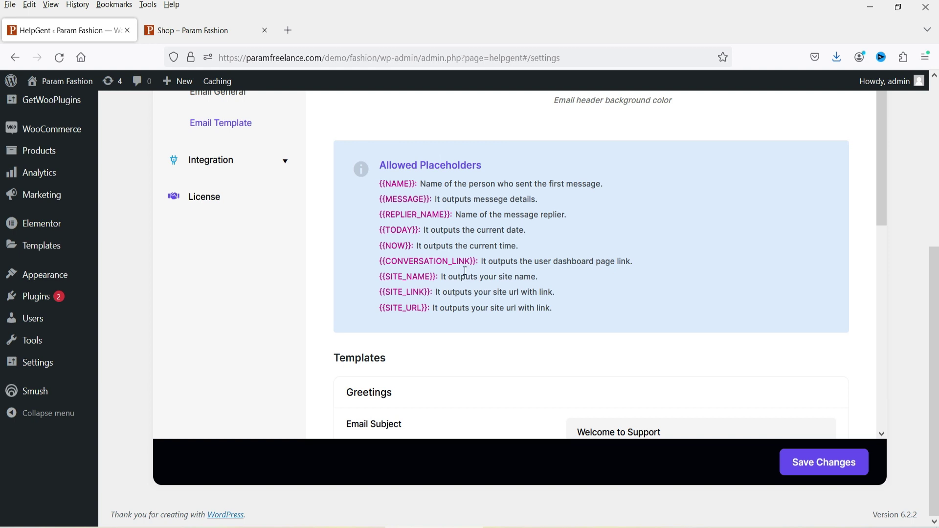
{"action": "scroll", "coordinate": [492, 252], "scroll_direction": "down", "scroll_amount": 3}
{"action": "scroll", "coordinate": [586, 242], "scroll_direction": "up", "scroll_amount": 3}
{"action": "scroll", "coordinate": [622, 230], "scroll_direction": "down", "scroll_amount": 1}
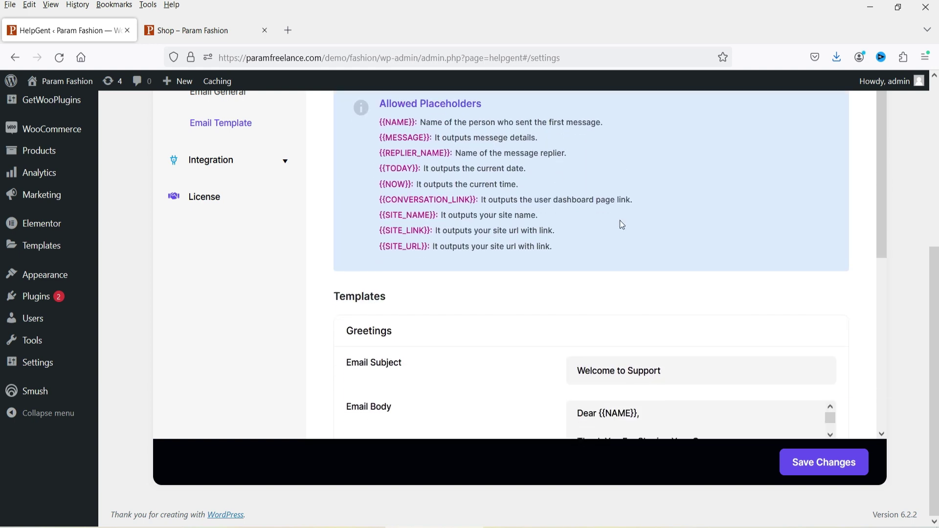
{"action": "scroll", "coordinate": [620, 220], "scroll_direction": "down", "scroll_amount": 3}
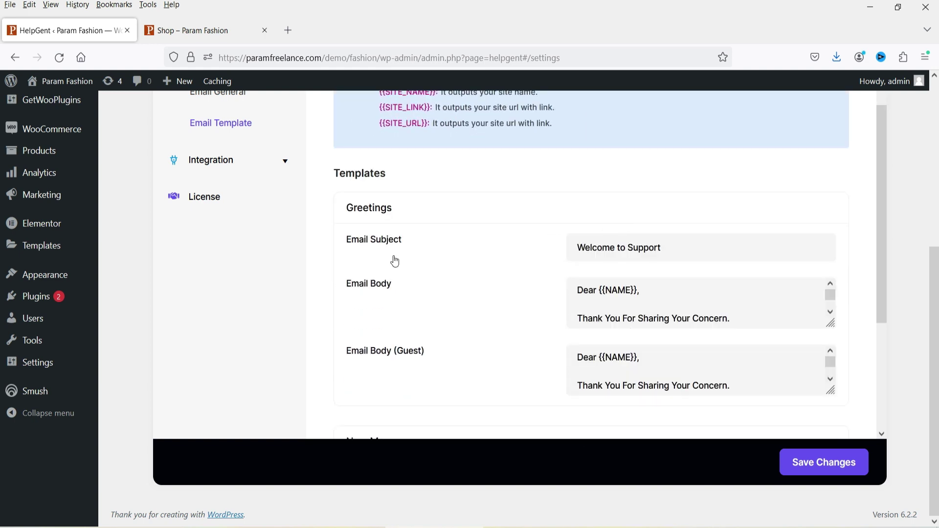
{"action": "left_click", "coordinate": [674, 248]}
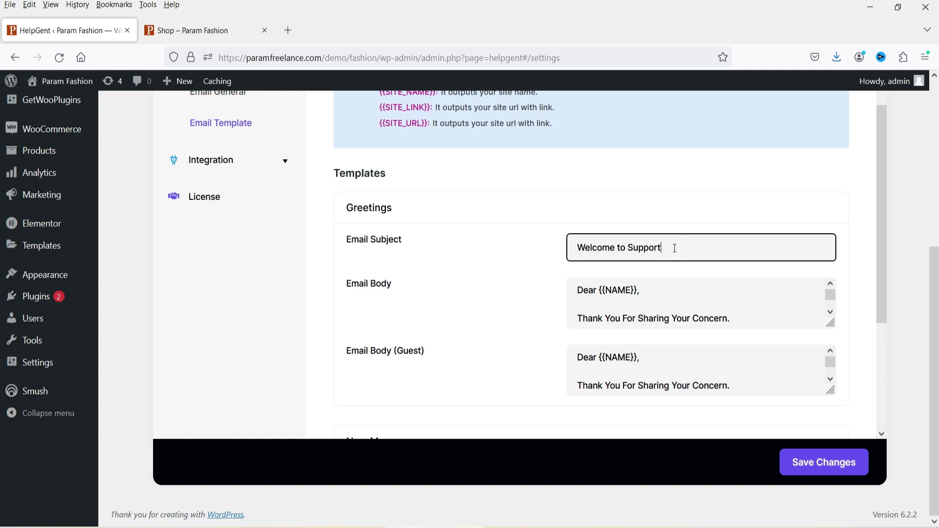
{"action": "type", "text": "- Param Freelance"}
Step: Review the greeting, guest greeting and New Message email body templates
{"action": "double_click", "coordinate": [603, 289]}
{"action": "left_click", "coordinate": [668, 288]}
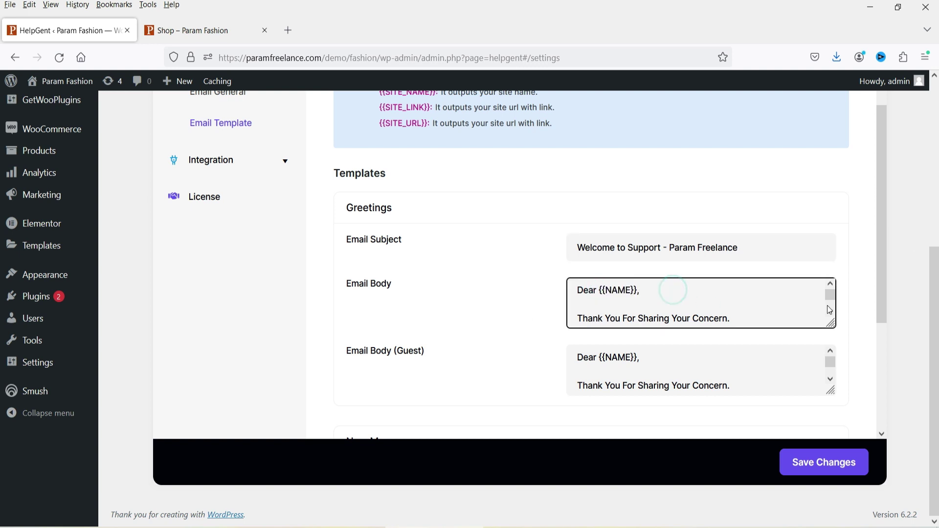
{"action": "scroll", "coordinate": [830, 308], "scroll_direction": "down", "scroll_amount": 4}
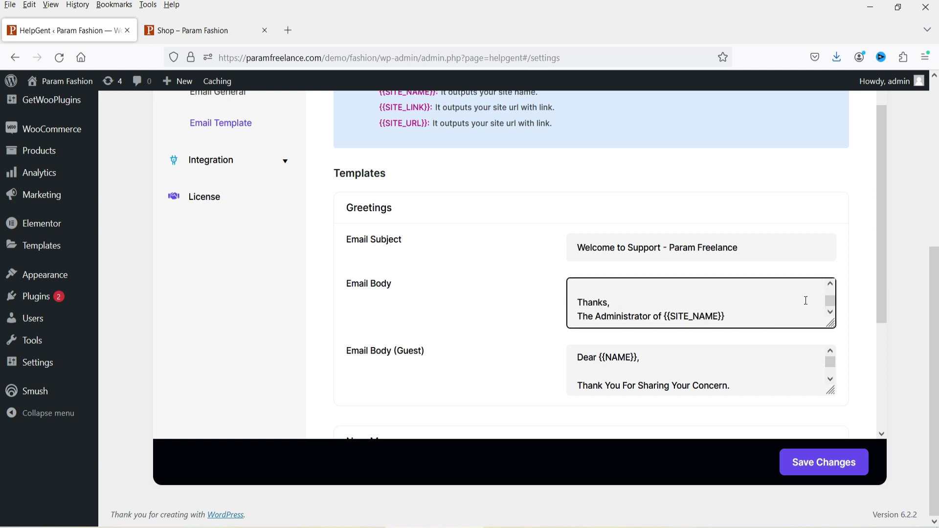
{"action": "left_click", "coordinate": [756, 313]}
{"action": "scroll", "coordinate": [411, 332], "scroll_direction": "down", "scroll_amount": 2}
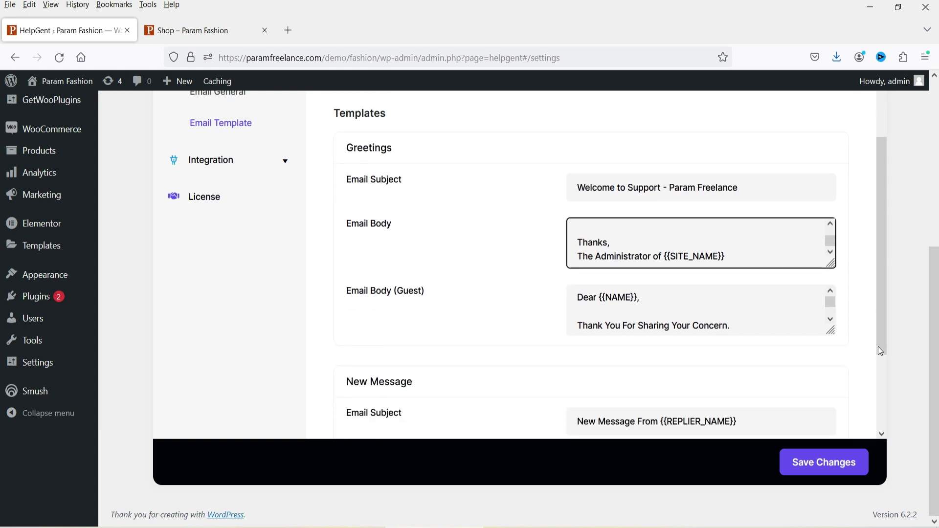
{"action": "left_click", "coordinate": [830, 319]}
{"action": "scroll", "coordinate": [831, 323], "scroll_direction": "down", "scroll_amount": 6}
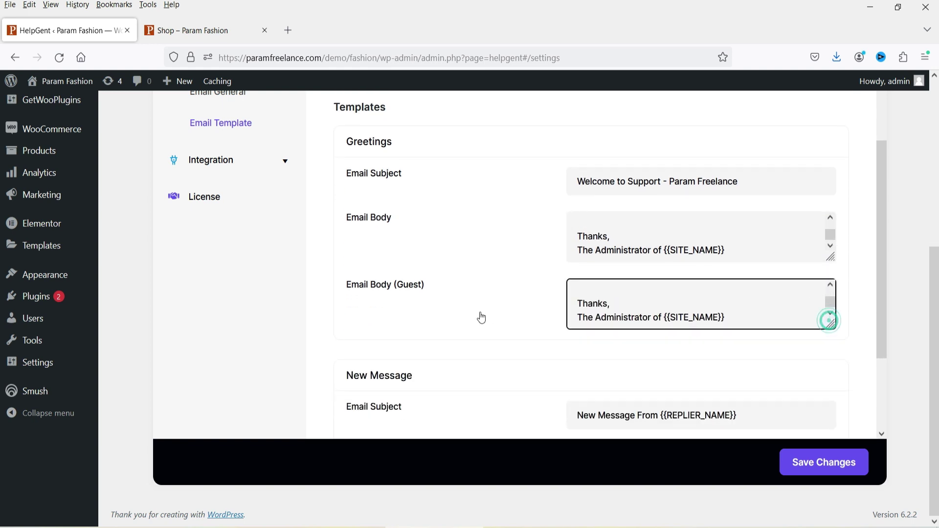
{"action": "scroll", "coordinate": [479, 318], "scroll_direction": "down", "scroll_amount": 4}
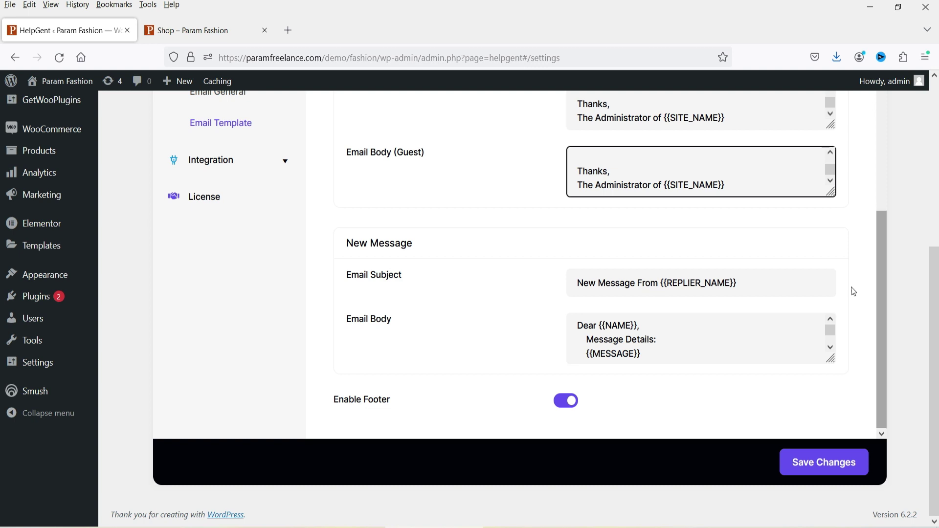
{"action": "scroll", "coordinate": [717, 333], "scroll_direction": "down", "scroll_amount": 1}
{"action": "scroll", "coordinate": [716, 332], "scroll_direction": "up", "scroll_amount": 2}
{"action": "left_click", "coordinate": [409, 317]}
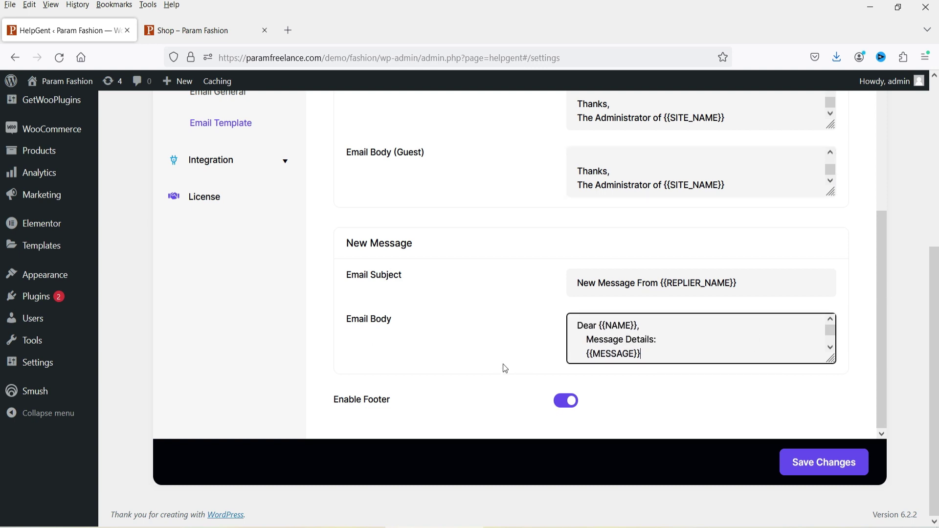
{"action": "scroll", "coordinate": [505, 368], "scroll_direction": "up", "scroll_amount": 4}
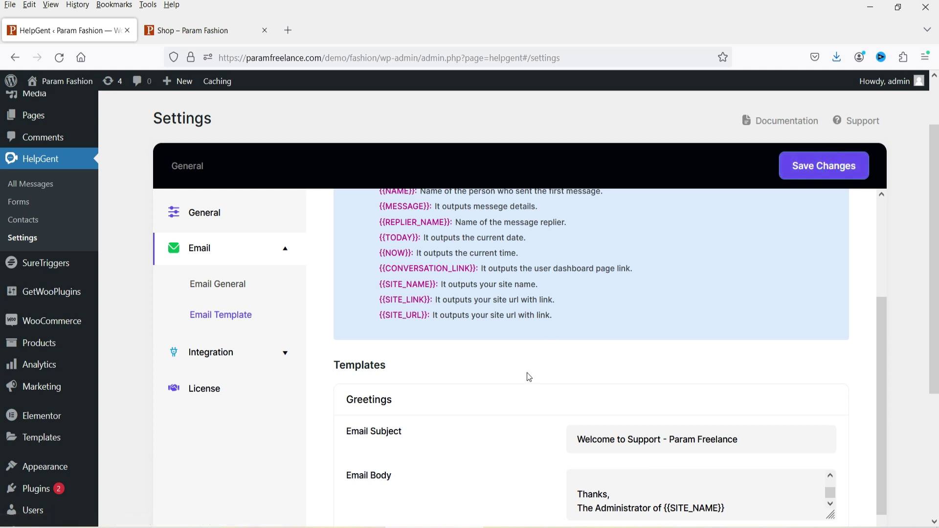
{"action": "scroll", "coordinate": [670, 360], "scroll_direction": "down", "scroll_amount": 5}
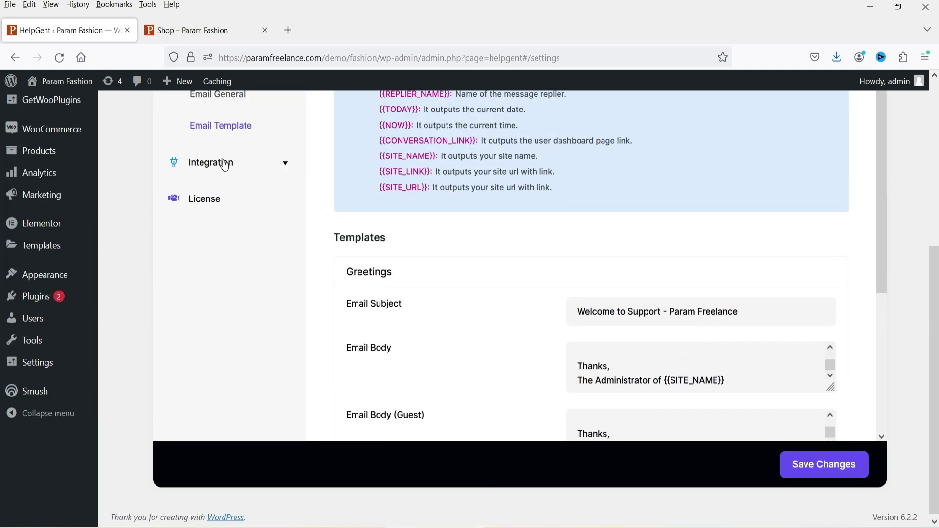
Step: Enable Google Drive storage for media files under Integration settings
{"action": "left_click", "coordinate": [224, 161]}
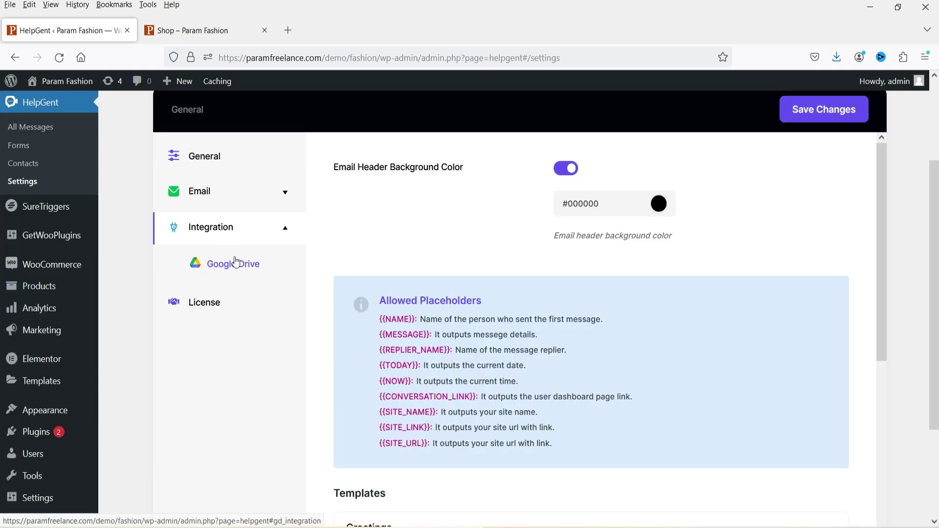
{"action": "left_click", "coordinate": [234, 266]}
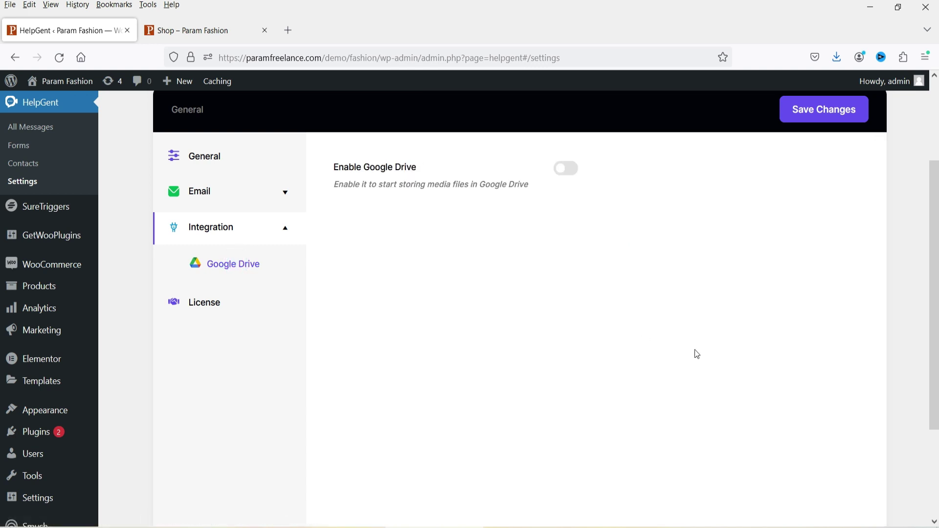
{"action": "left_click", "coordinate": [569, 170]}
Step: Connect a Google account, grant helpgent.com access, and save the Google Drive settings
{"action": "left_click", "coordinate": [391, 316]}
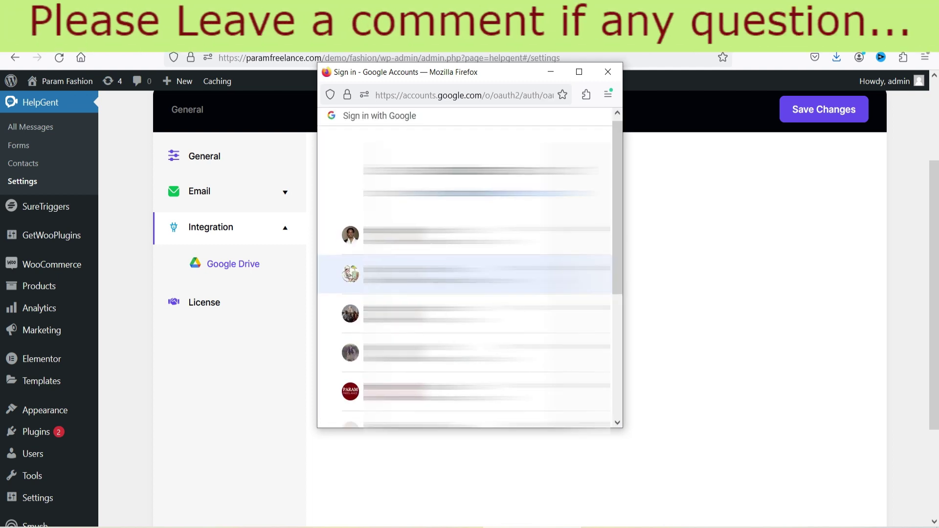
{"action": "scroll", "coordinate": [337, 243], "scroll_direction": "down", "scroll_amount": 2}
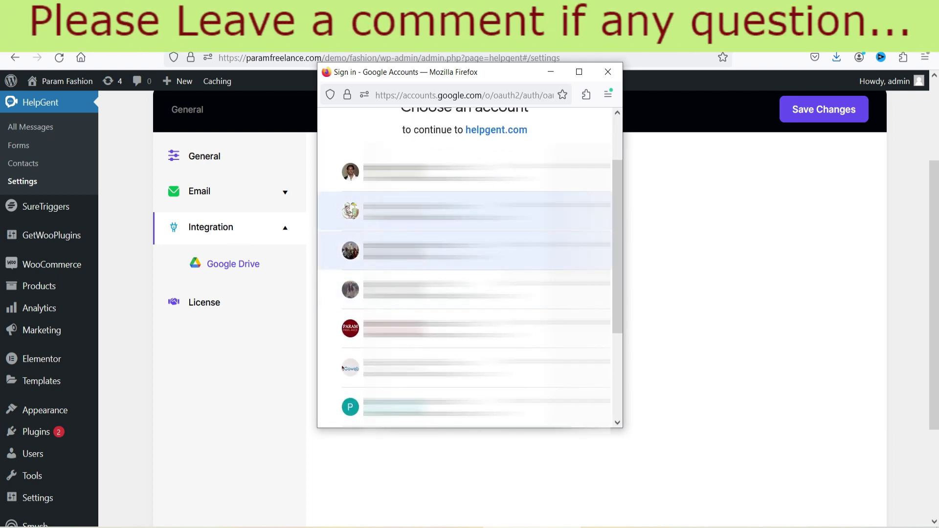
{"action": "left_click", "coordinate": [465, 328]}
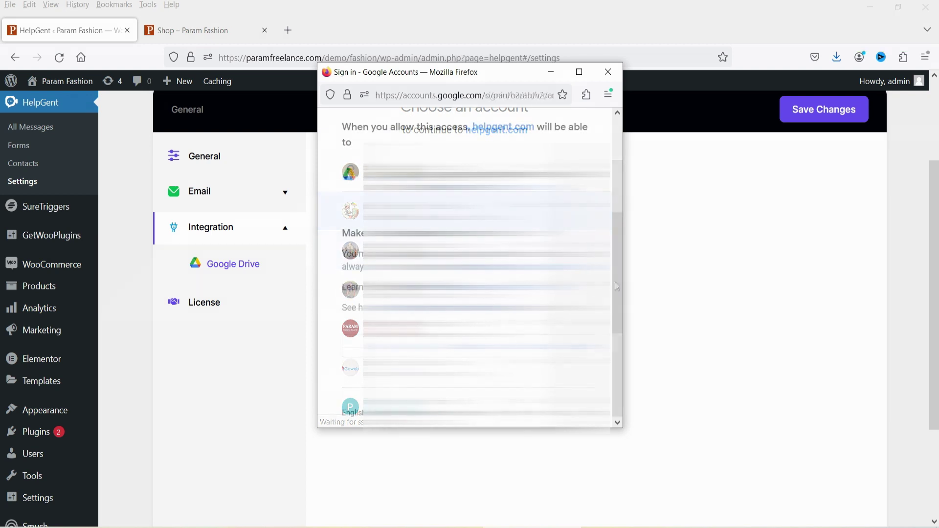
{"action": "left_click", "coordinate": [529, 349]}
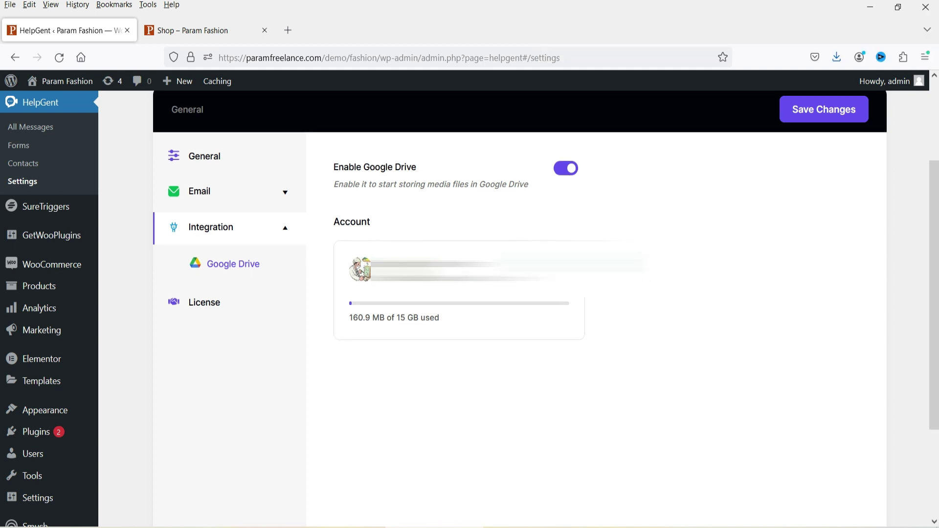
{"action": "scroll", "coordinate": [817, 265], "scroll_direction": "up", "scroll_amount": 3}
{"action": "left_click", "coordinate": [823, 234]}
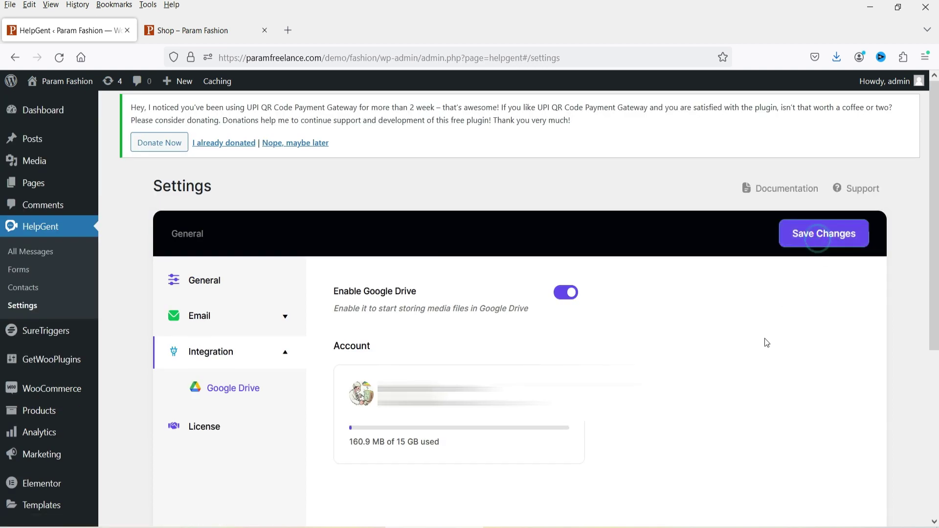
Step: Create a new HelpGent form named 'Contact Form'
{"action": "left_click", "coordinate": [20, 270]}
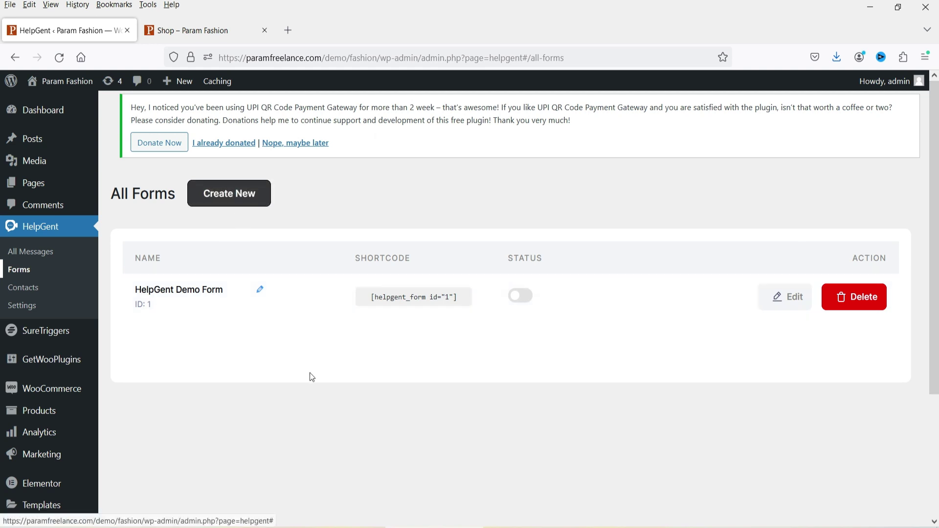
{"action": "left_click", "coordinate": [247, 197]}
{"action": "key", "text": "Tab"}
{"action": "type", "text": "Contact "}
{"action": "type", "text": "Form"}
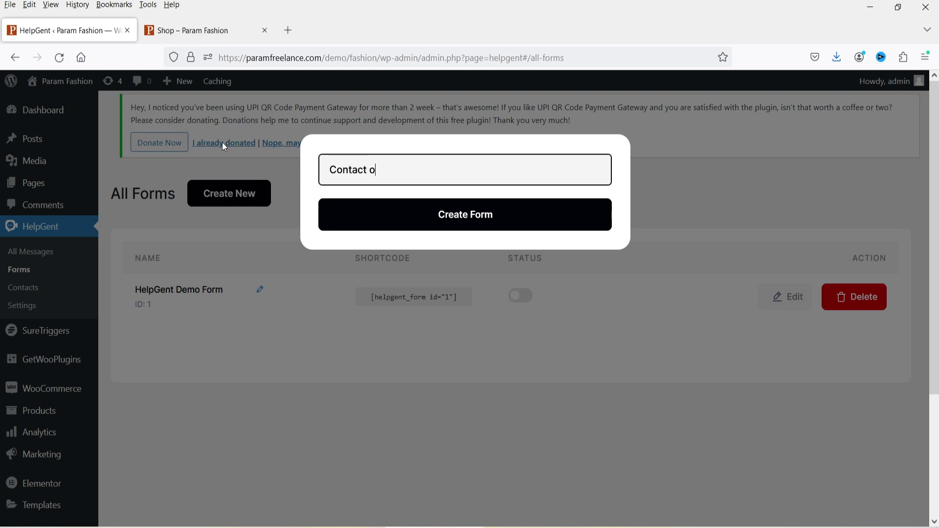
{"action": "left_click", "coordinate": [472, 212]}
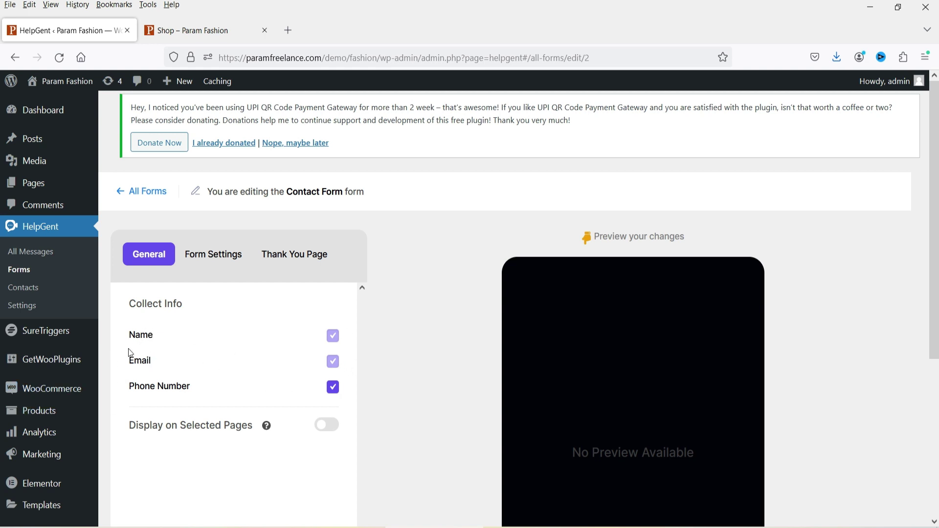
Step: Keep Phone Number checked under Collect Info alongside name and email
{"action": "scroll", "coordinate": [400, 334], "scroll_direction": "down", "scroll_amount": 4}
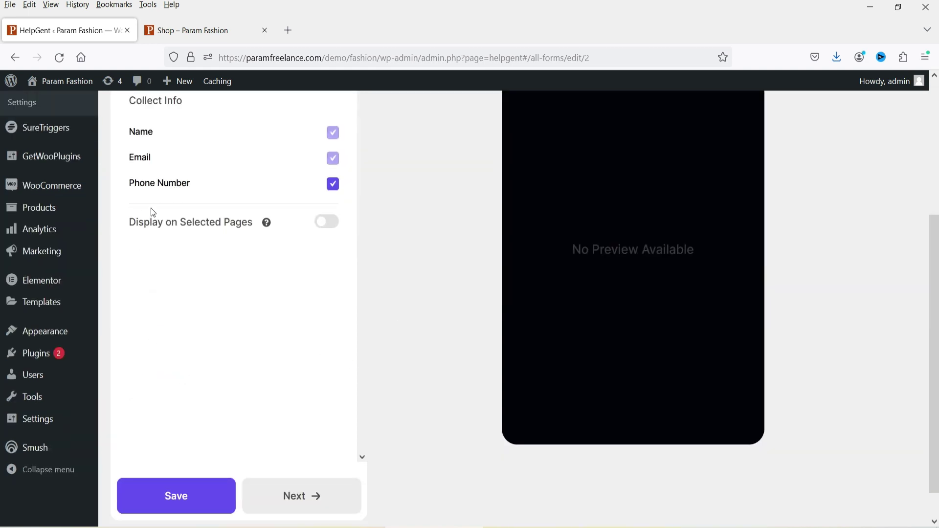
{"action": "left_click", "coordinate": [332, 186]}
{"action": "left_click", "coordinate": [333, 319]}
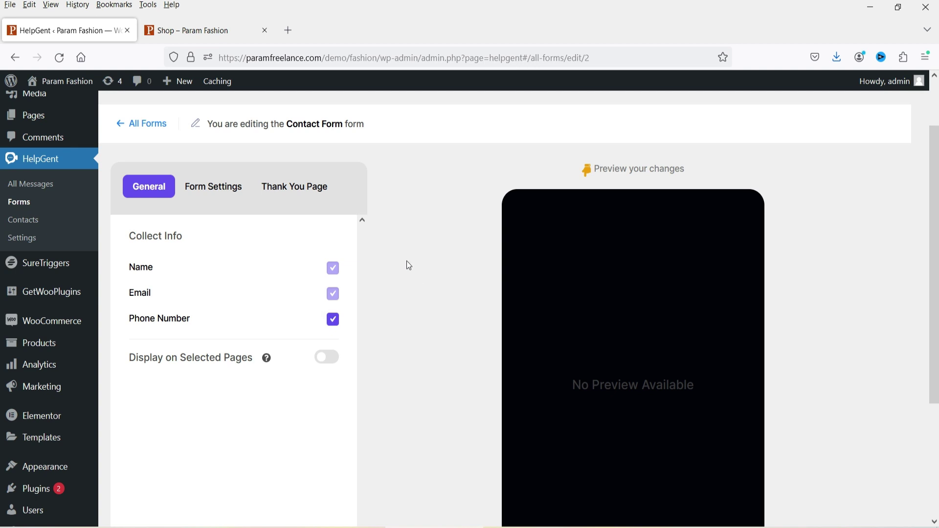
{"action": "scroll", "coordinate": [352, 367], "scroll_direction": "down", "scroll_amount": 4}
{"action": "left_click", "coordinate": [290, 458]}
Step: Try the Theme Two layout, then switch the widget back to Theme One
{"action": "scroll", "coordinate": [433, 377], "scroll_direction": "up", "scroll_amount": 1}
{"action": "scroll", "coordinate": [446, 227], "scroll_direction": "up", "scroll_amount": 2}
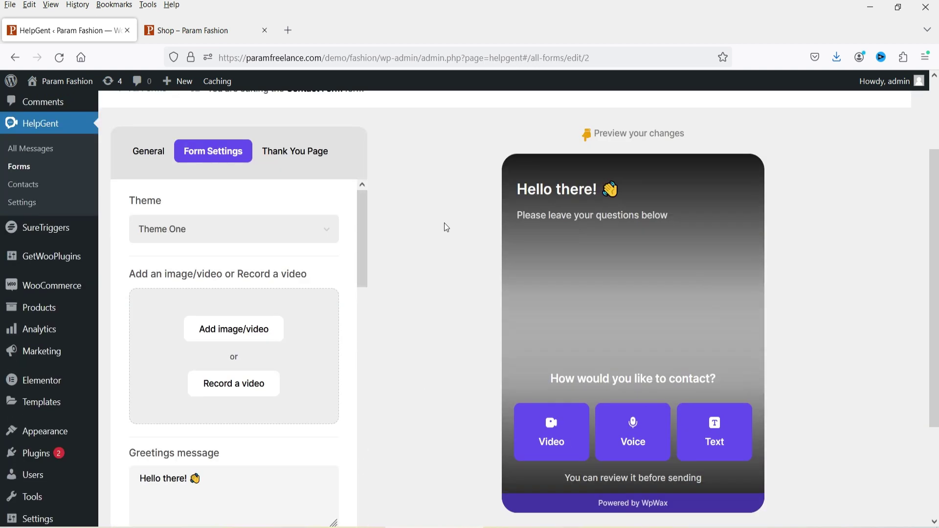
{"action": "left_click", "coordinate": [213, 228]}
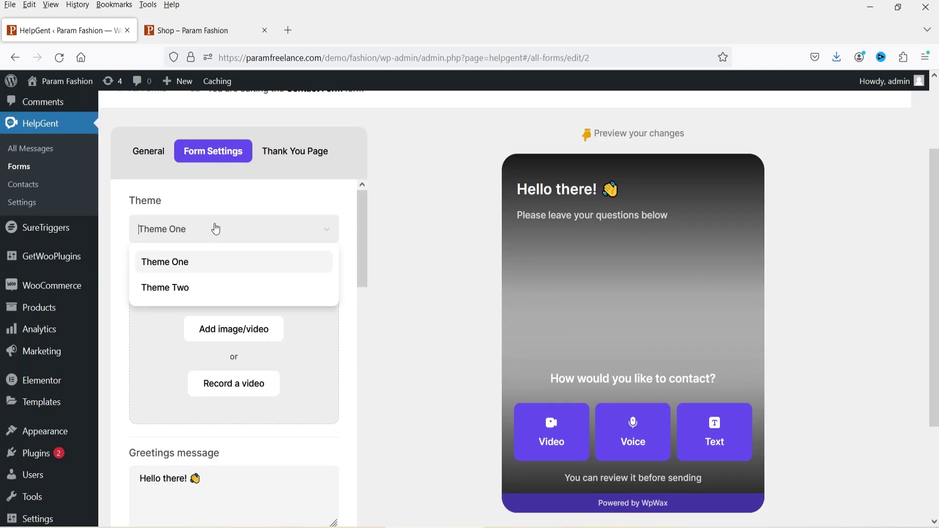
{"action": "left_click", "coordinate": [220, 288]}
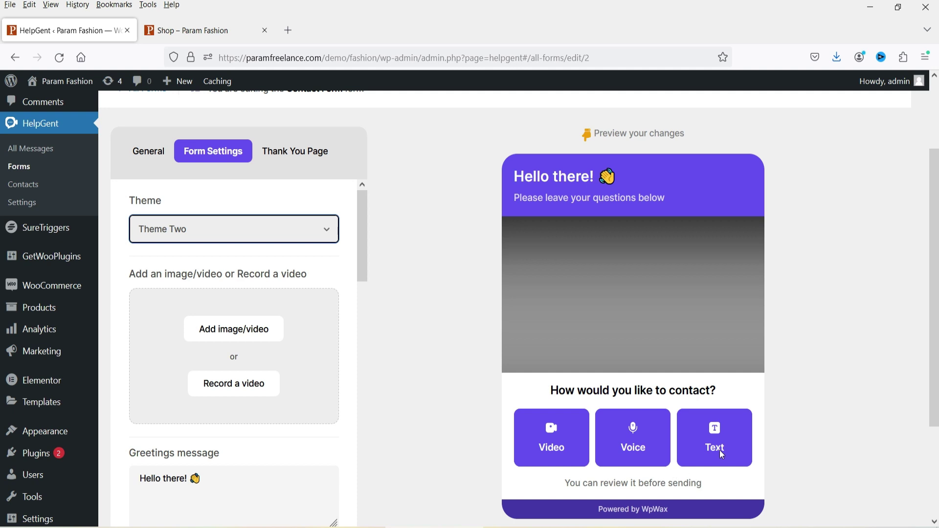
{"action": "left_click", "coordinate": [264, 230]}
{"action": "left_click", "coordinate": [265, 247]}
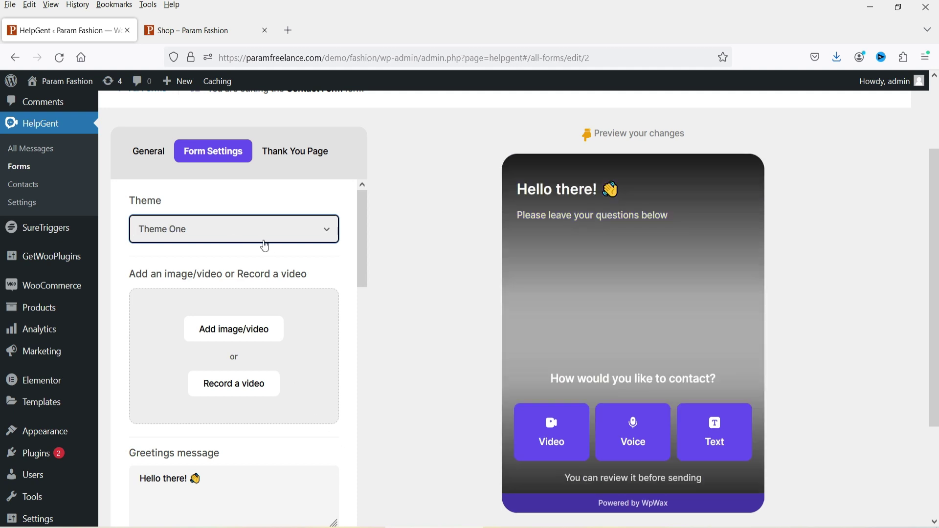
Step: Enable Screen as a reply option alongside Video, Voice and Text
{"action": "scroll", "coordinate": [283, 267], "scroll_direction": "down", "scroll_amount": 5}
{"action": "scroll", "coordinate": [315, 327], "scroll_direction": "up", "scroll_amount": 5}
{"action": "scroll", "coordinate": [143, 280], "scroll_direction": "down", "scroll_amount": 4}
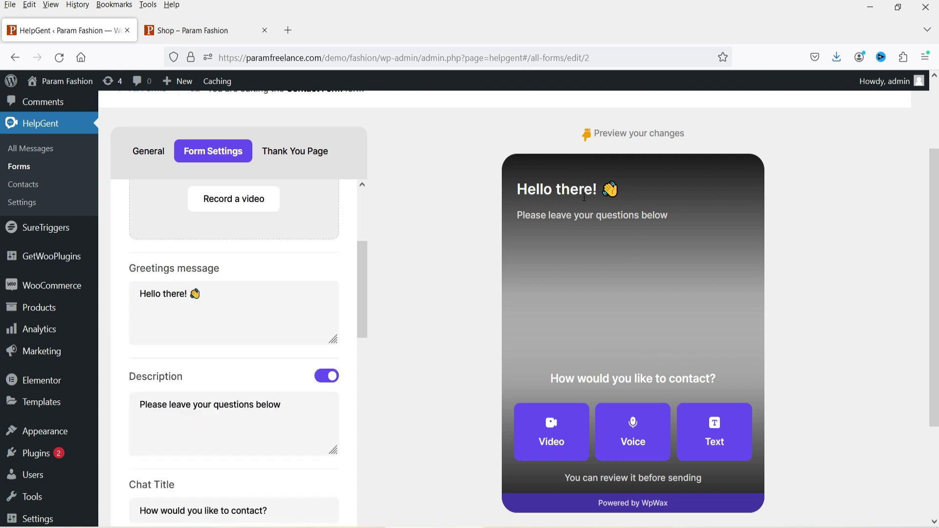
{"action": "scroll", "coordinate": [269, 339], "scroll_direction": "down", "scroll_amount": 3}
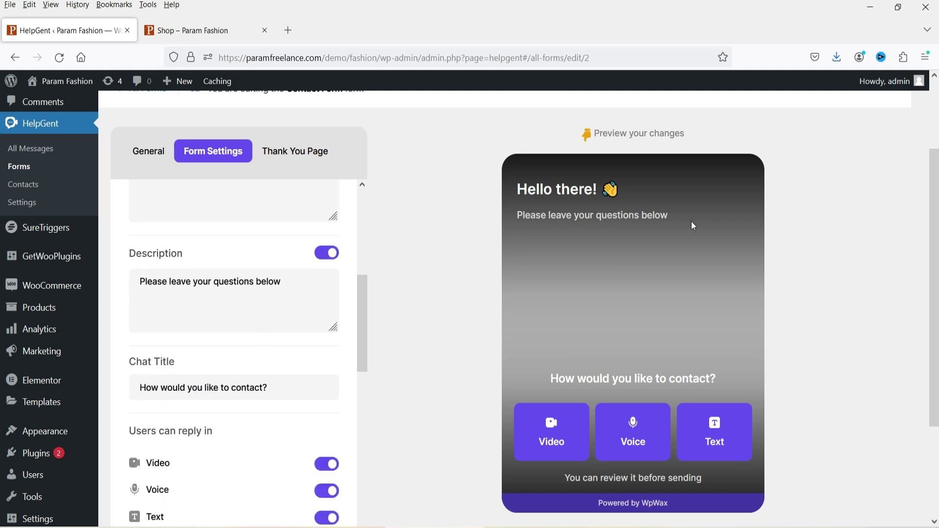
{"action": "scroll", "coordinate": [308, 361], "scroll_direction": "down", "scroll_amount": 1}
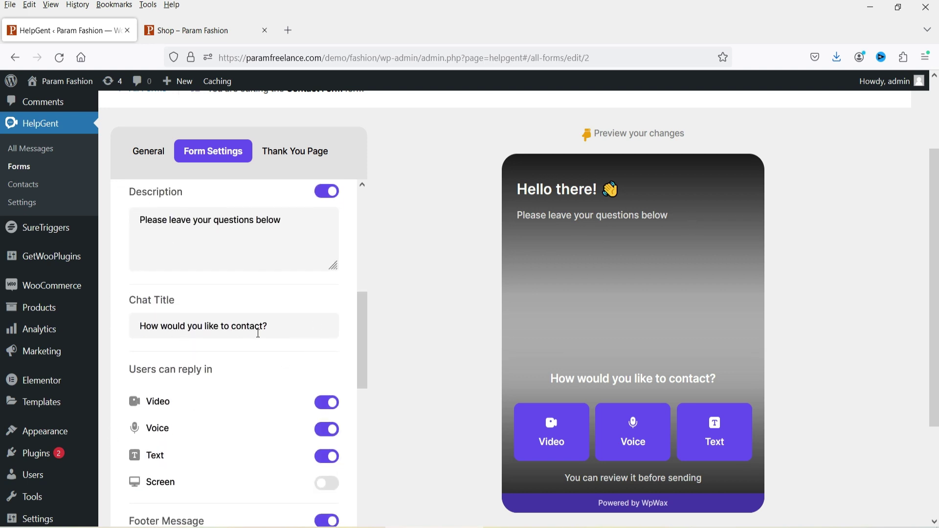
{"action": "scroll", "coordinate": [621, 325], "scroll_direction": "down", "scroll_amount": 3}
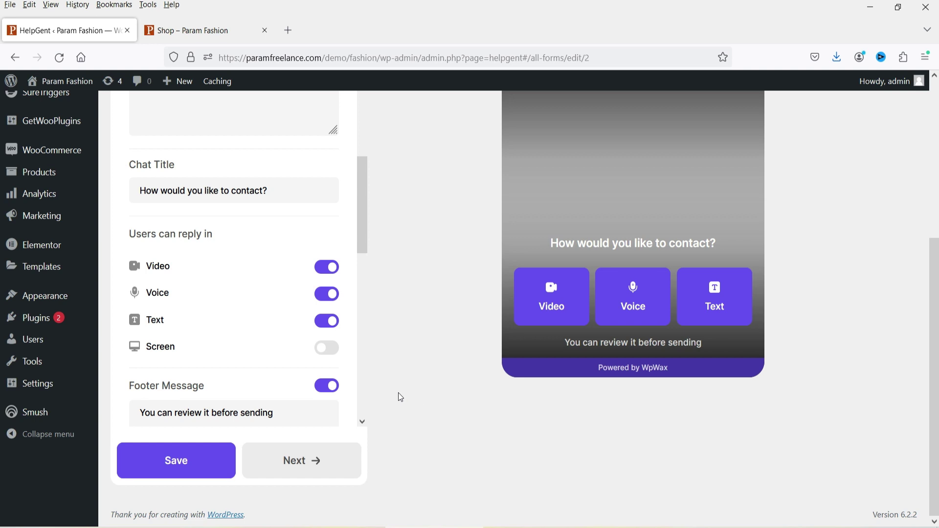
{"action": "left_click", "coordinate": [328, 348]}
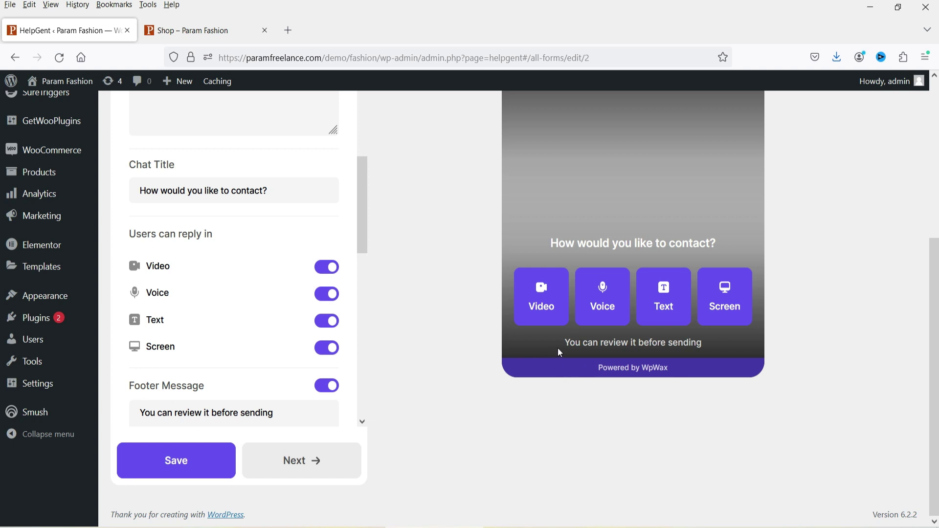
{"action": "scroll", "coordinate": [296, 363], "scroll_direction": "down", "scroll_amount": 5}
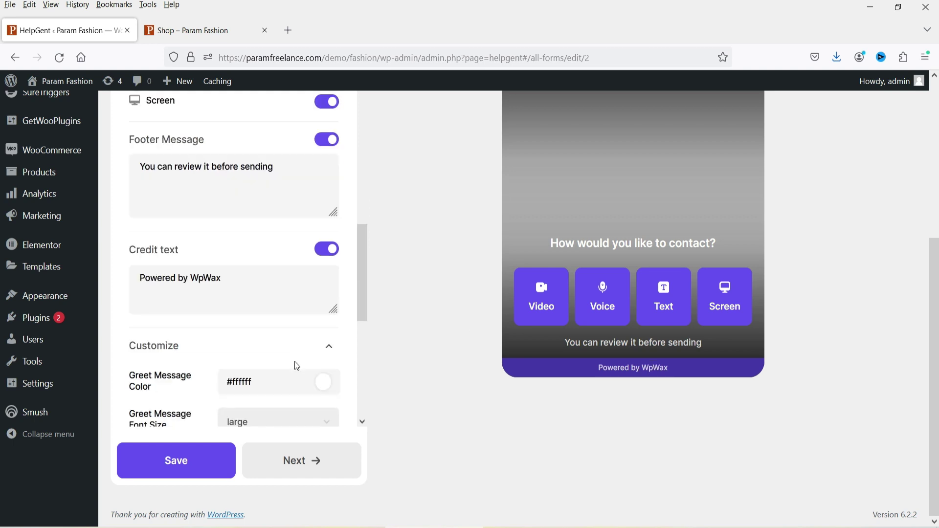
Step: Replace the 'Powered by WpWax' credit text with 'Param Freelance'
{"action": "left_click", "coordinate": [246, 276]}
{"action": "left_click_drag", "start_coordinate": [247, 276], "coordinate": [132, 278]}
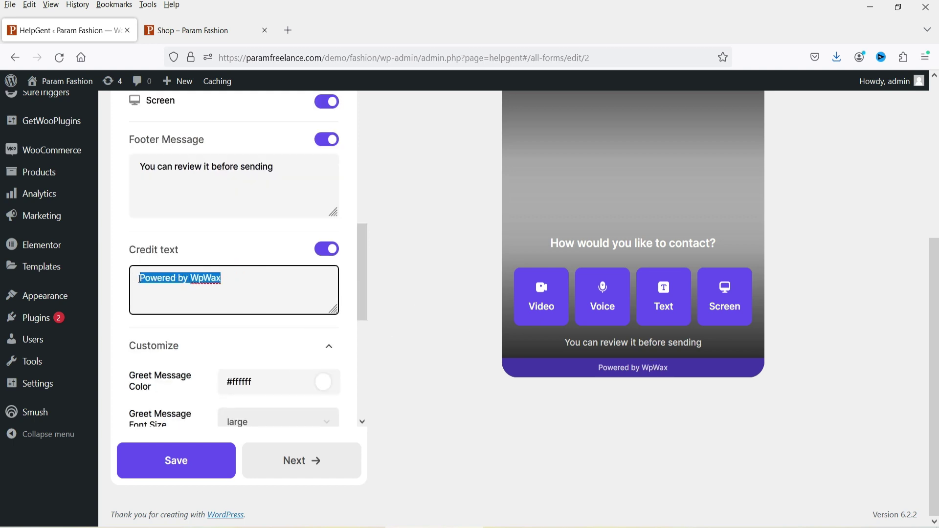
{"action": "key", "text": "BackSpace"}
{"action": "type", "text": "Param Freelance"}
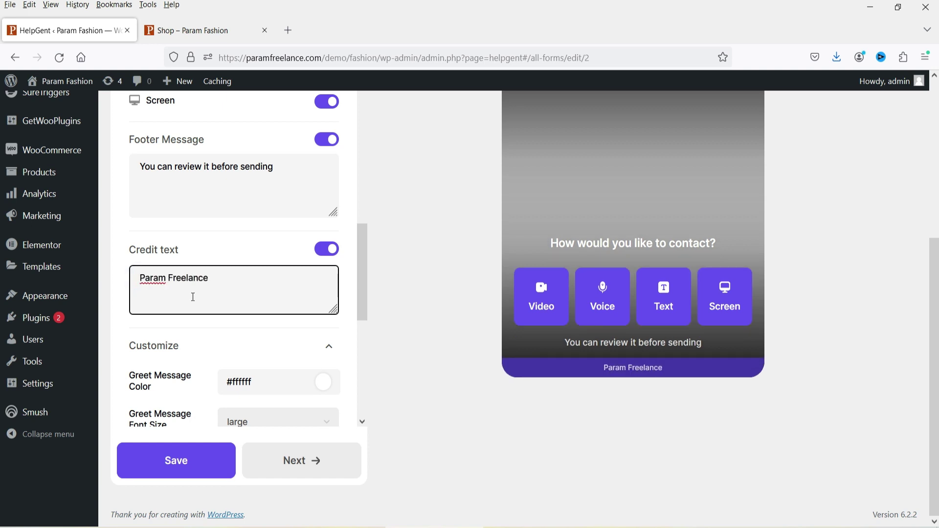
{"action": "scroll", "coordinate": [206, 288], "scroll_direction": "down", "scroll_amount": 3}
{"action": "scroll", "coordinate": [627, 295], "scroll_direction": "up", "scroll_amount": 2}
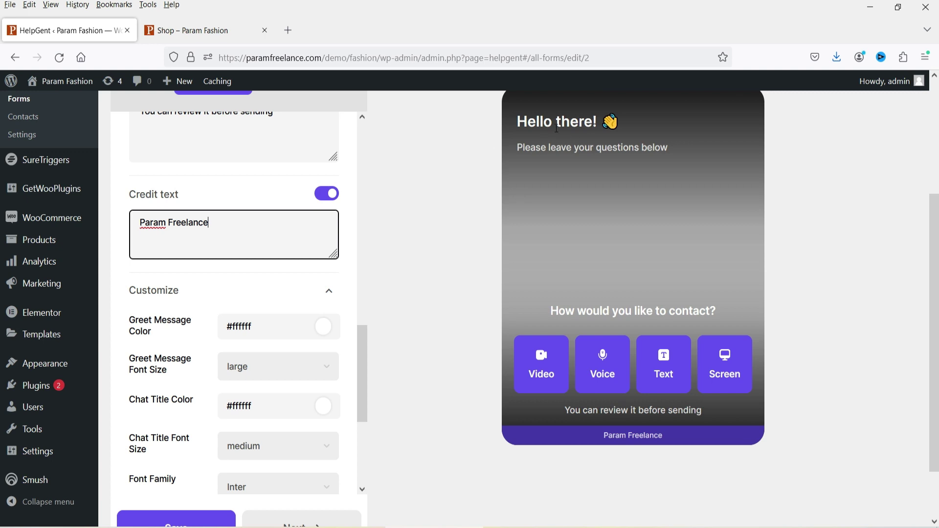
Step: Set the Greet Message Color to yellow #fae75c
{"action": "left_click", "coordinate": [323, 327]}
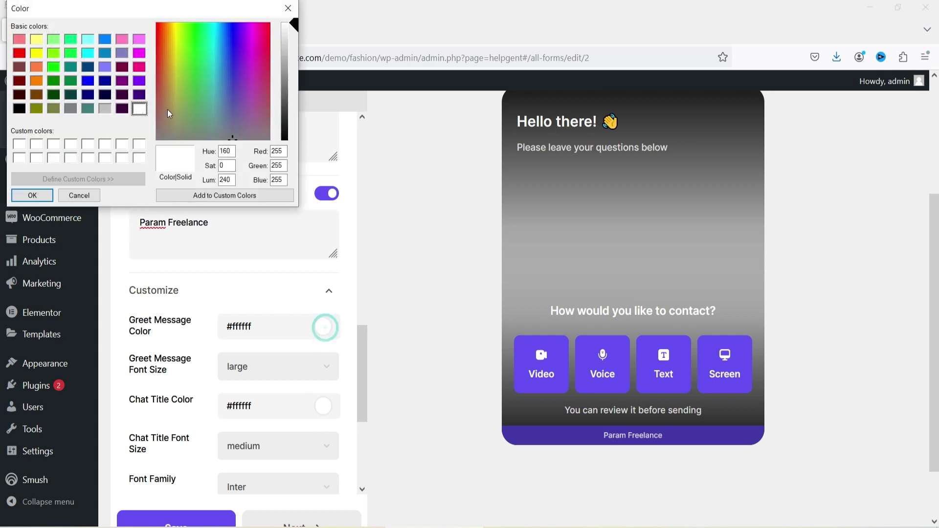
{"action": "left_click_drag", "start_coordinate": [177, 39], "coordinate": [174, 30]}
{"action": "left_click", "coordinate": [287, 62]}
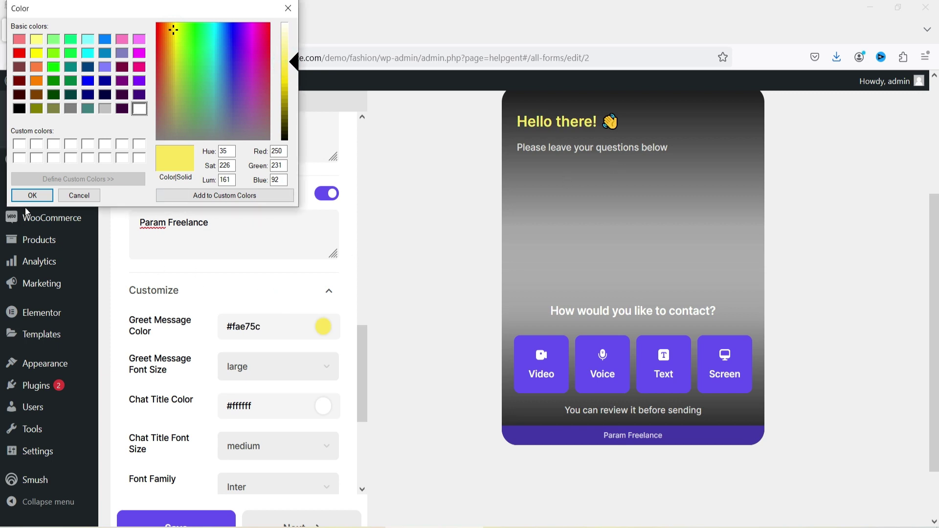
{"action": "left_click", "coordinate": [30, 196]}
{"action": "scroll", "coordinate": [219, 343], "scroll_direction": "down", "scroll_amount": 3}
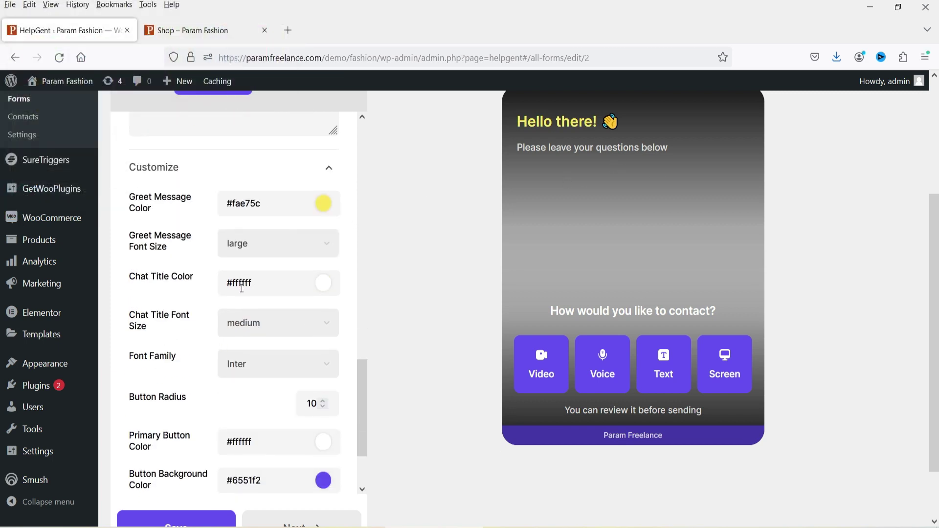
{"action": "scroll", "coordinate": [241, 286], "scroll_direction": "down", "scroll_amount": 2}
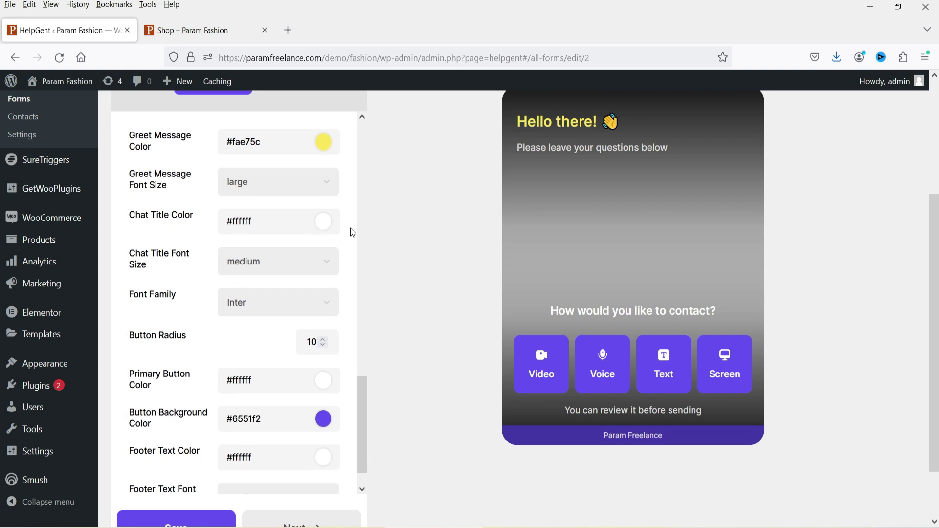
{"action": "scroll", "coordinate": [201, 294], "scroll_direction": "down", "scroll_amount": 1}
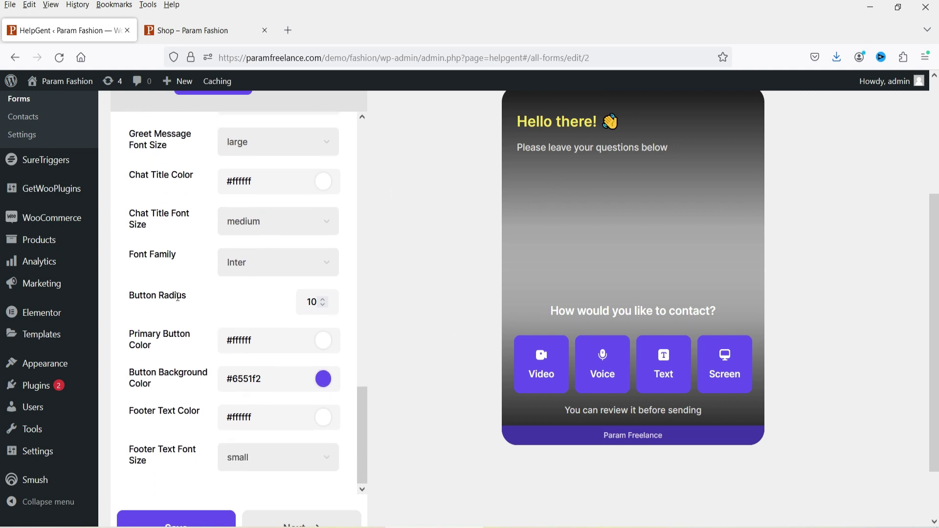
{"action": "scroll", "coordinate": [281, 264], "scroll_direction": "up", "scroll_amount": 12}
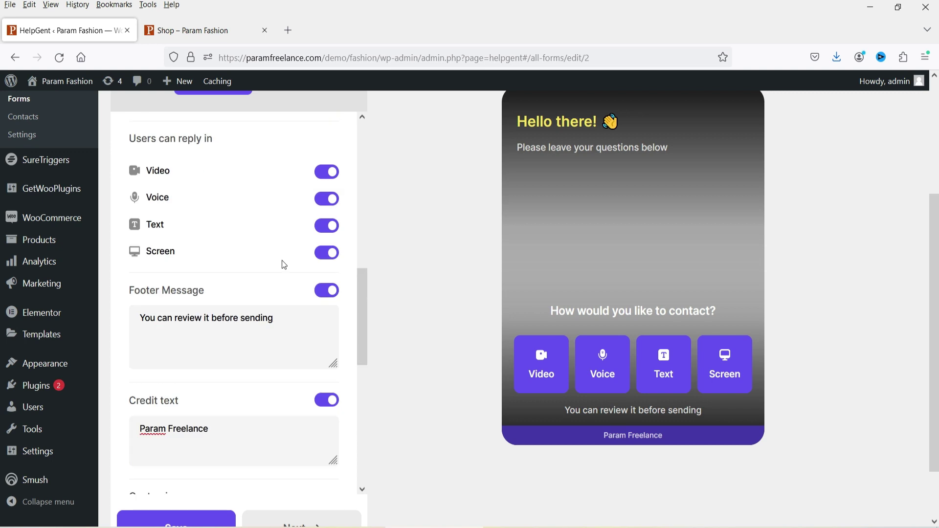
{"action": "scroll", "coordinate": [236, 269], "scroll_direction": "up", "scroll_amount": 10}
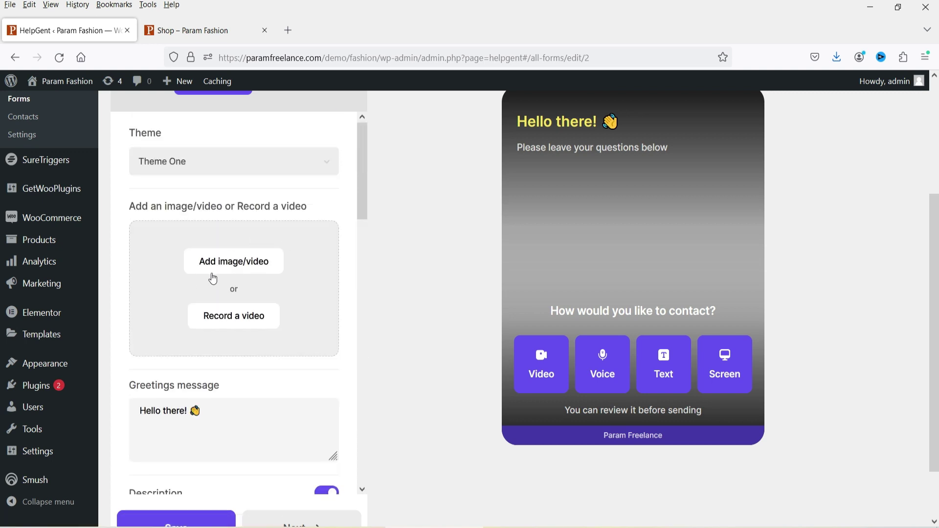
Step: Upload sample-1.mp4 and use it as the widget's greeting background video
{"action": "left_click", "coordinate": [241, 266]}
{"action": "left_click", "coordinate": [48, 134]}
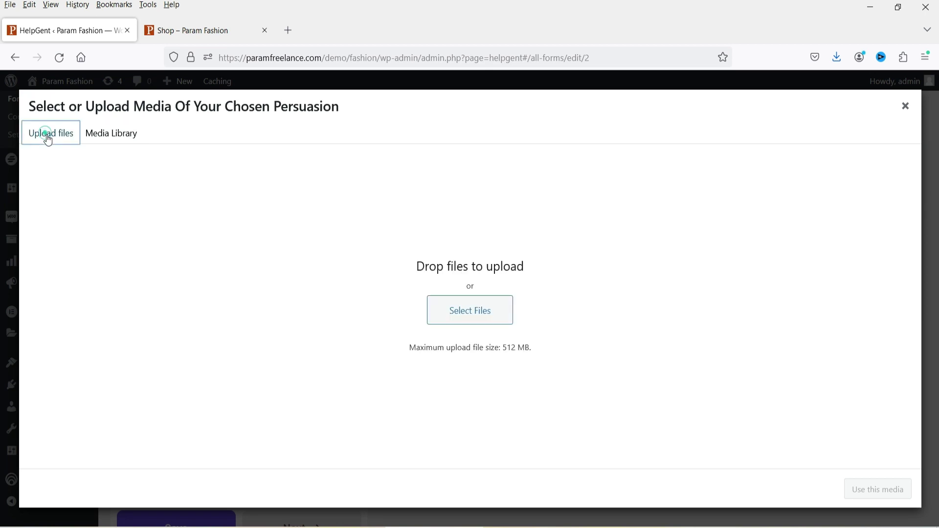
{"action": "left_click", "coordinate": [434, 301]}
{"action": "double_click", "coordinate": [425, 103]}
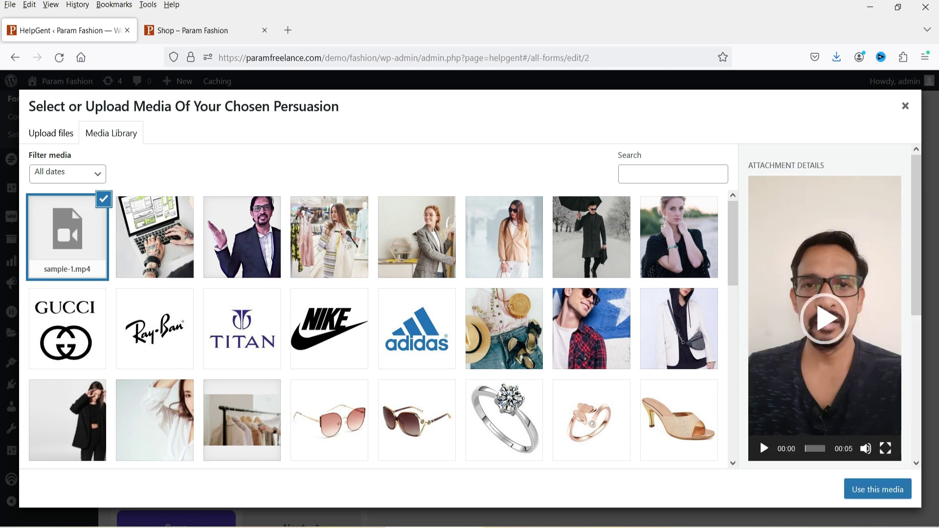
{"action": "left_click", "coordinate": [892, 493]}
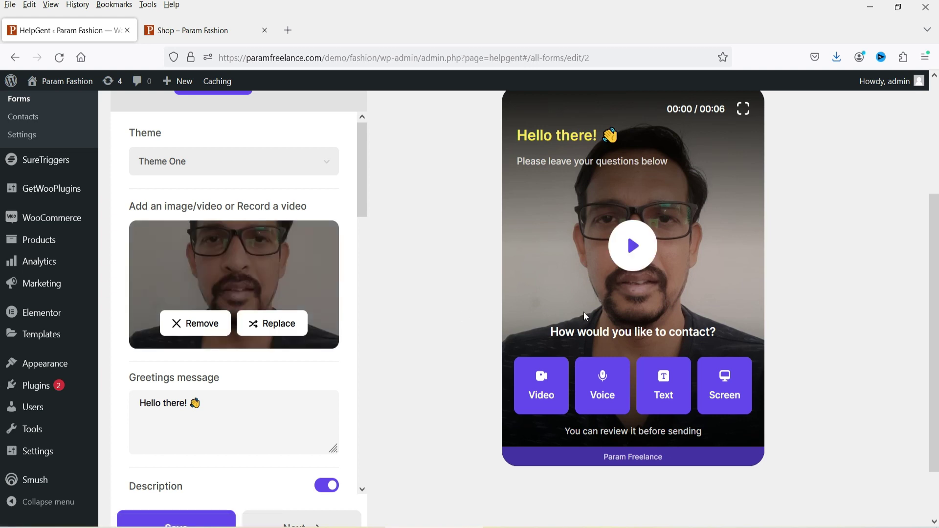
Step: Play the sample-1.mp4 video in the widget preview to check it
{"action": "left_click", "coordinate": [636, 250]}
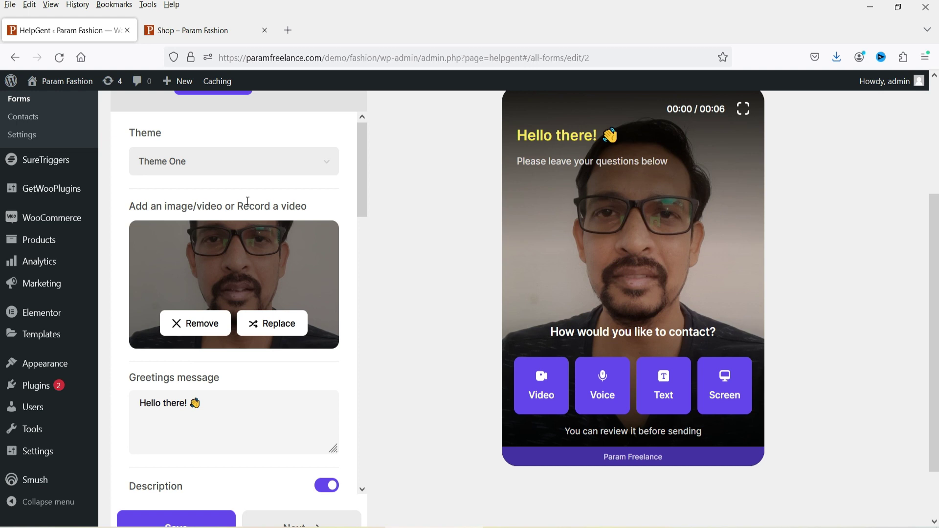
{"action": "scroll", "coordinate": [248, 201], "scroll_direction": "down", "scroll_amount": 10}
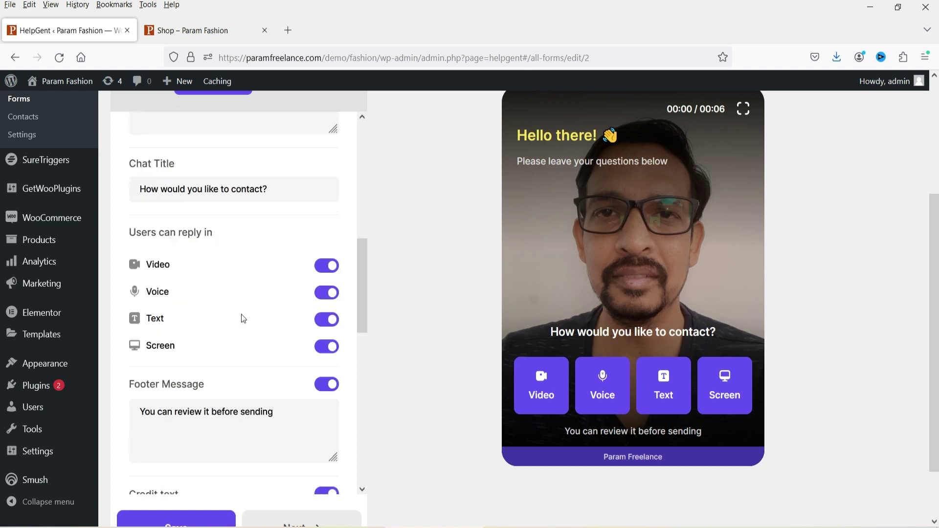
{"action": "scroll", "coordinate": [426, 354], "scroll_direction": "up", "scroll_amount": 5}
{"action": "scroll", "coordinate": [399, 320], "scroll_direction": "down", "scroll_amount": 6}
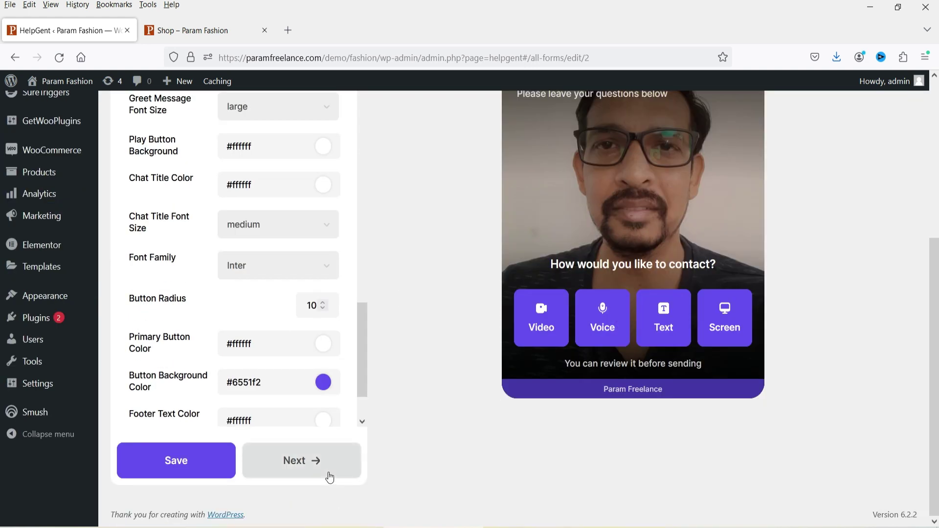
{"action": "left_click", "coordinate": [326, 471]}
Step: Enable a thank-you button and copy the Param Fashion shop page's address
{"action": "scroll", "coordinate": [407, 335], "scroll_direction": "up", "scroll_amount": 6}
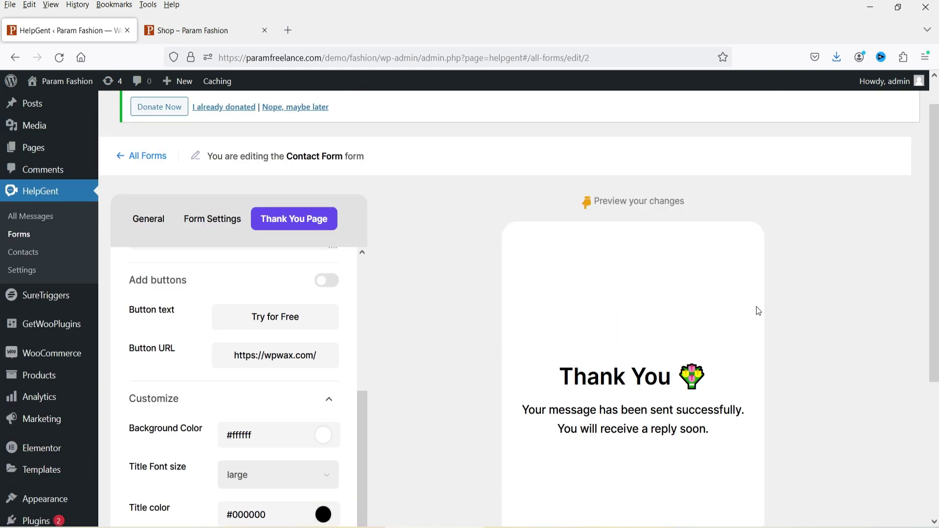
{"action": "left_click", "coordinate": [335, 283]}
{"action": "scroll", "coordinate": [700, 420], "scroll_direction": "down", "scroll_amount": 3}
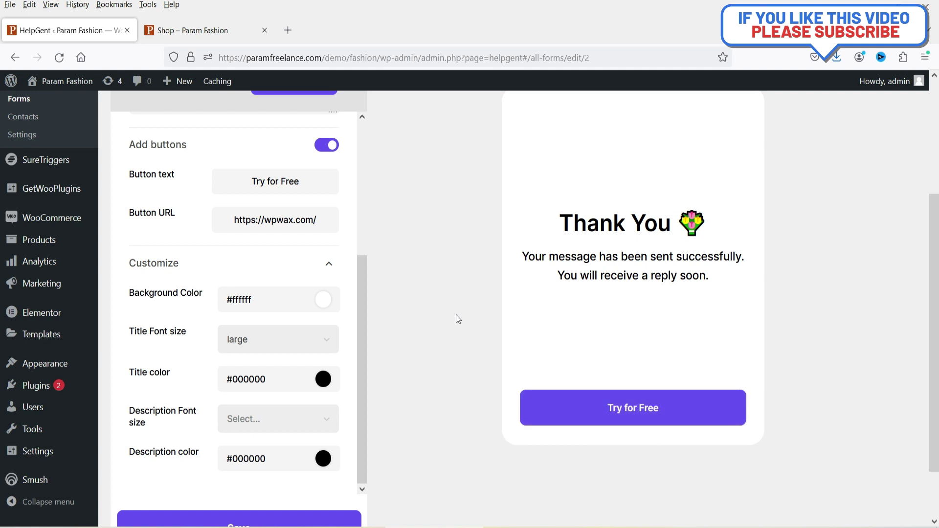
{"action": "left_click", "coordinate": [211, 30]}
{"action": "left_click", "coordinate": [440, 57]}
{"action": "key", "text": "ctrl+c"}
{"action": "left_click", "coordinate": [48, 29]}
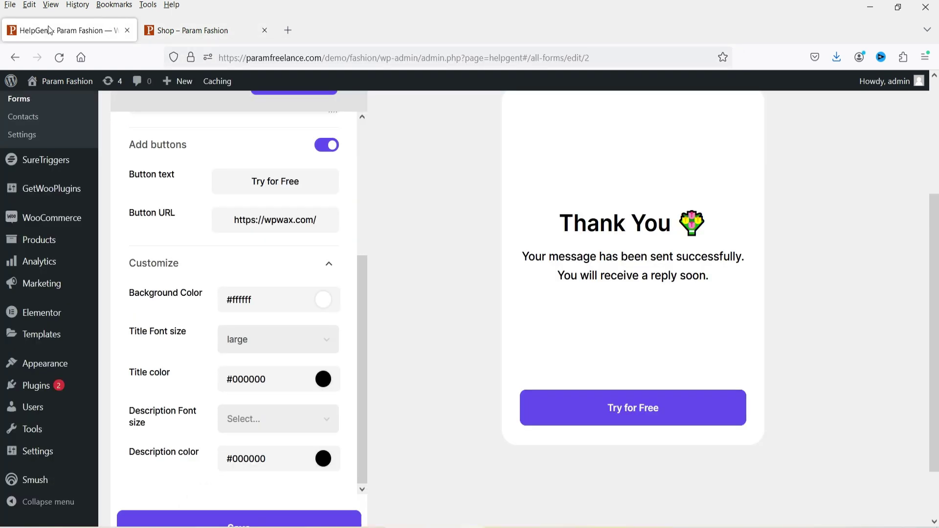
Step: Label the button 'Shop Now' and set its link to the shop page URL
{"action": "triple_click", "coordinate": [306, 183]}
{"action": "type", "text": "S"}
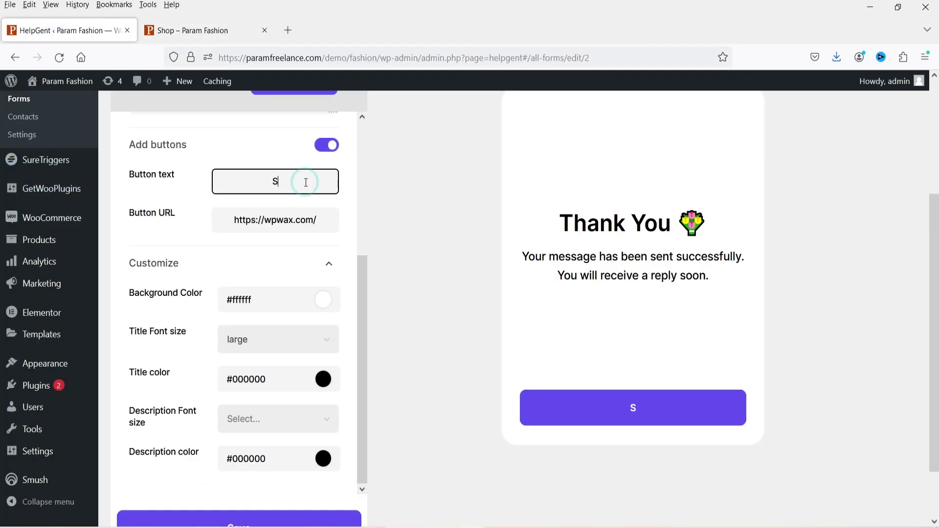
{"action": "type", "text": "hop Now"}
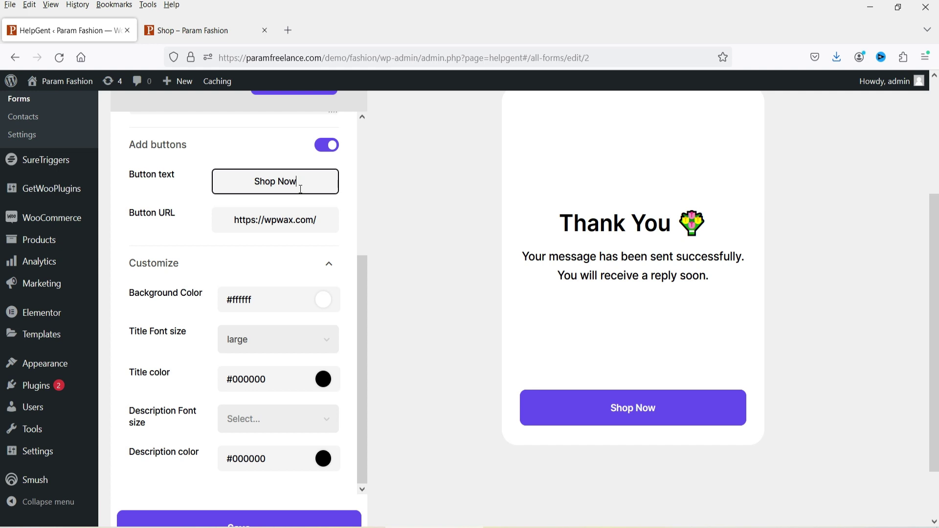
{"action": "double_click", "coordinate": [280, 220]}
{"action": "key", "text": "ctrl+a"}
{"action": "key", "text": "ctrl+v"}
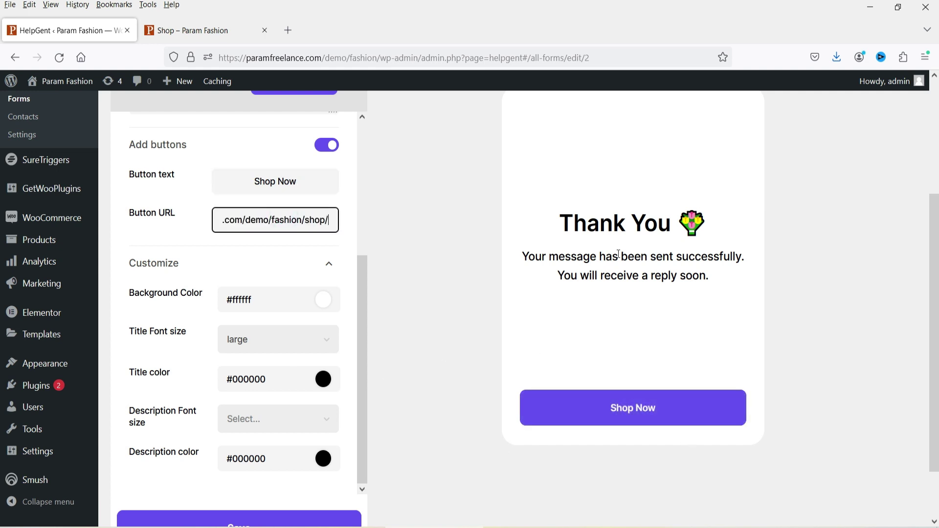
Step: Set the thank-you page background colour to green #45822f
{"action": "left_click", "coordinate": [322, 308]}
{"action": "left_click", "coordinate": [195, 60]}
{"action": "left_click", "coordinate": [284, 97]}
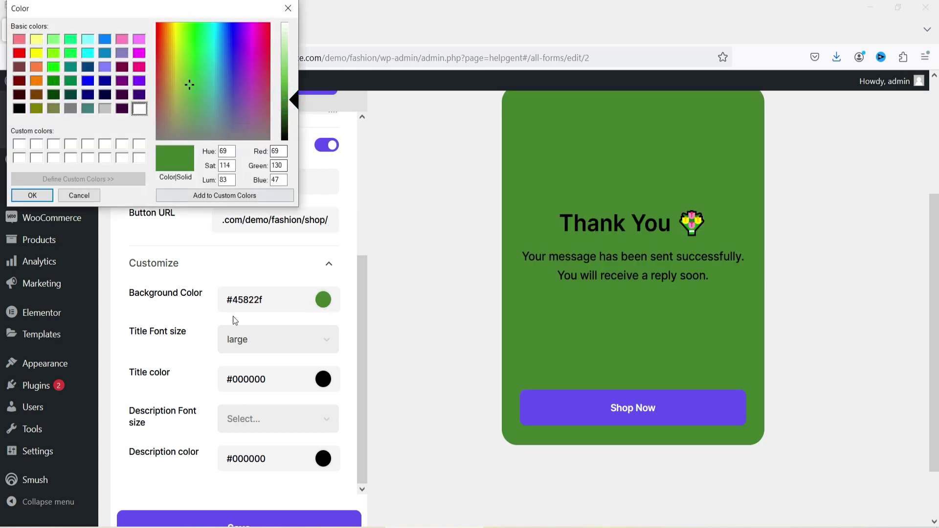
{"action": "key", "text": "Return"}
Step: Make the title white (#ffffff) and the description yellow (#ffff00), then save the form
{"action": "left_click", "coordinate": [323, 379]}
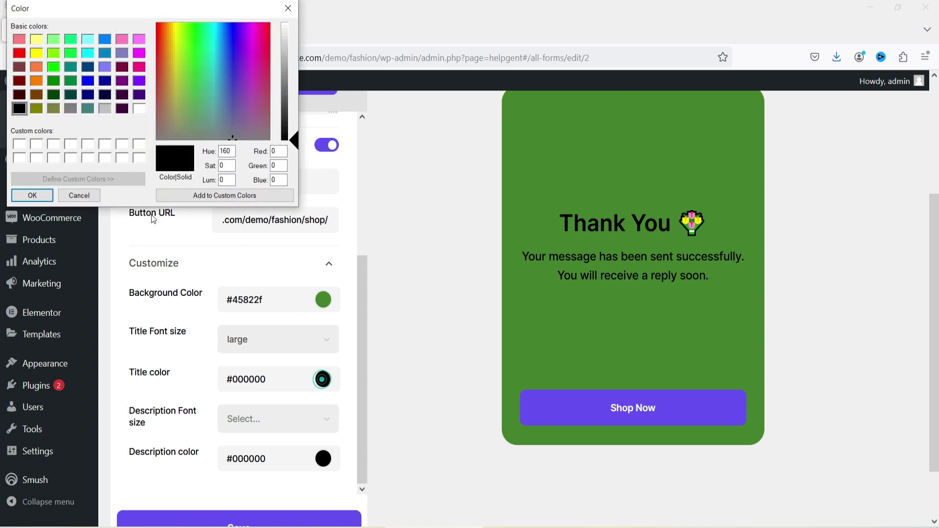
{"action": "left_click", "coordinate": [25, 140]}
{"action": "left_click", "coordinate": [32, 195]}
{"action": "left_click", "coordinate": [323, 459]}
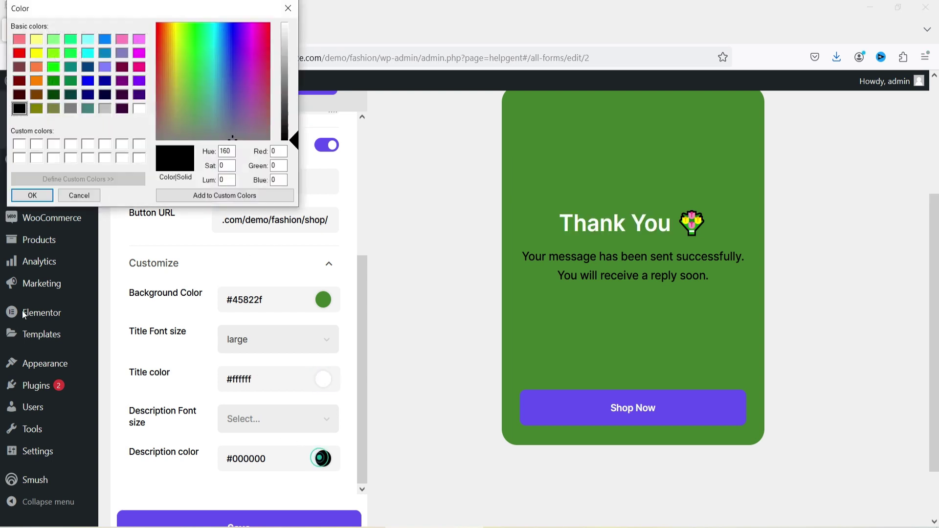
{"action": "left_click", "coordinate": [36, 53]}
{"action": "left_click", "coordinate": [30, 195]}
{"action": "scroll", "coordinate": [442, 279], "scroll_direction": "up", "scroll_amount": 5}
{"action": "scroll", "coordinate": [441, 281], "scroll_direction": "down", "scroll_amount": 3}
{"action": "scroll", "coordinate": [438, 279], "scroll_direction": "up", "scroll_amount": 3}
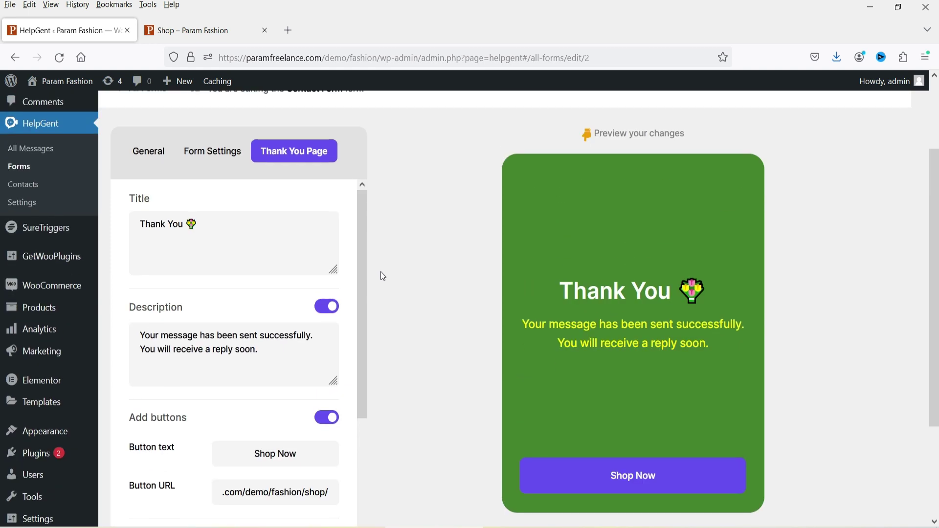
{"action": "scroll", "coordinate": [380, 273], "scroll_direction": "down", "scroll_amount": 3}
{"action": "left_click", "coordinate": [243, 465]}
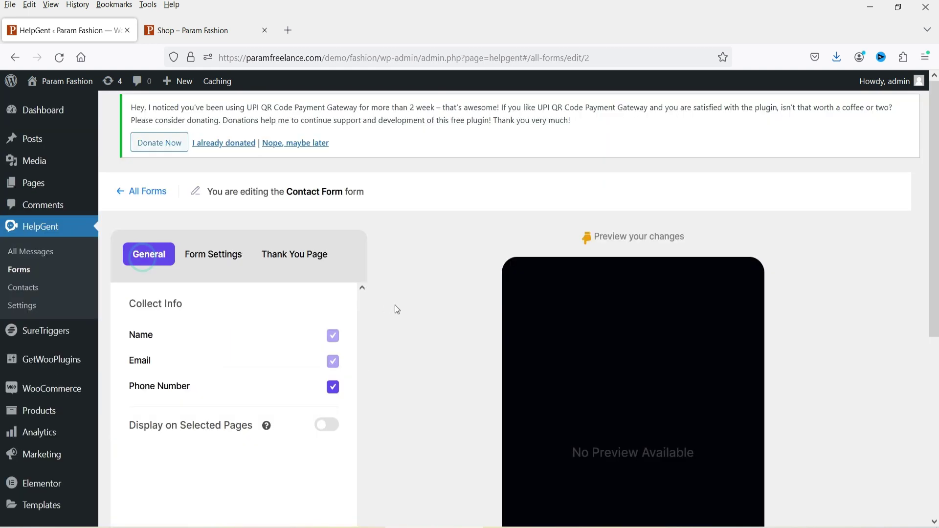
Step: Enable Display on Selected Pages and add Homepage to the selection
{"action": "scroll", "coordinate": [394, 305], "scroll_direction": "down", "scroll_amount": 5}
{"action": "scroll", "coordinate": [432, 294], "scroll_direction": "up", "scroll_amount": 5}
{"action": "scroll", "coordinate": [149, 212], "scroll_direction": "down", "scroll_amount": 3}
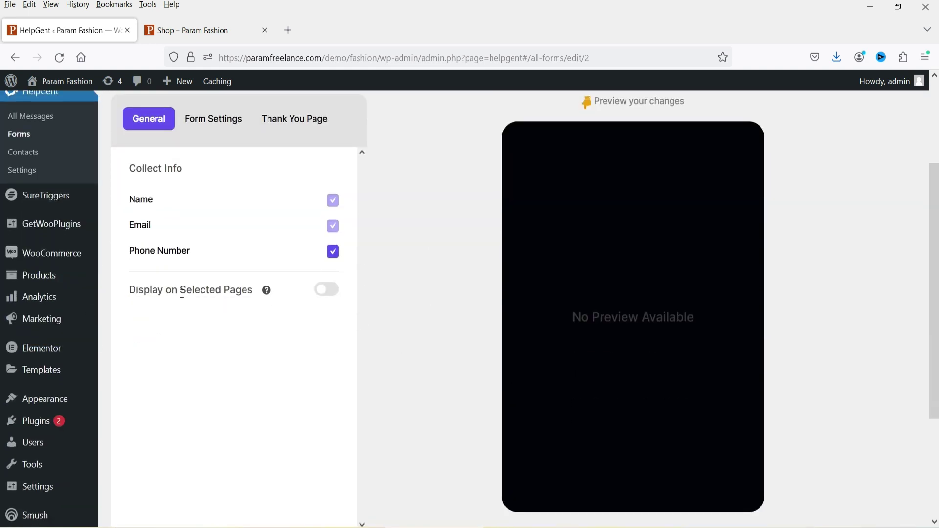
{"action": "mouse_move", "coordinate": [274, 297]}
{"action": "left_click", "coordinate": [332, 292]}
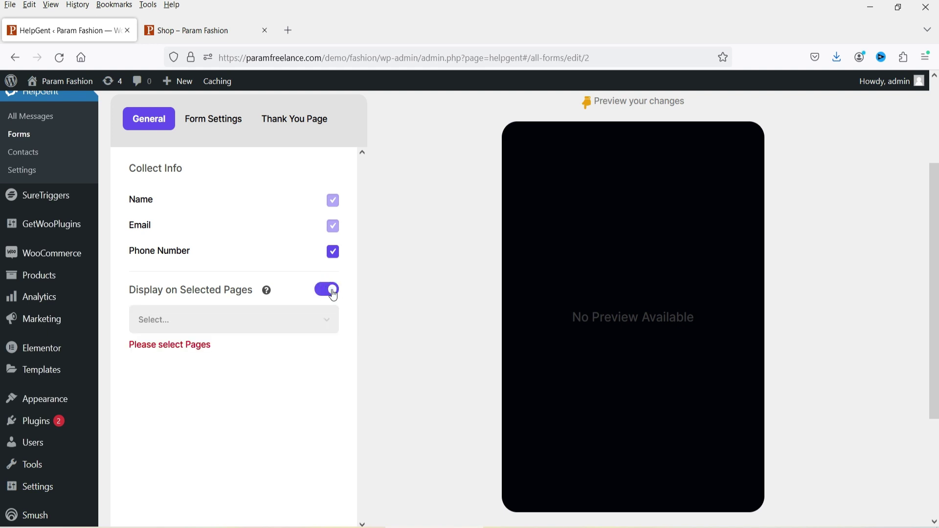
{"action": "left_click", "coordinate": [290, 320]}
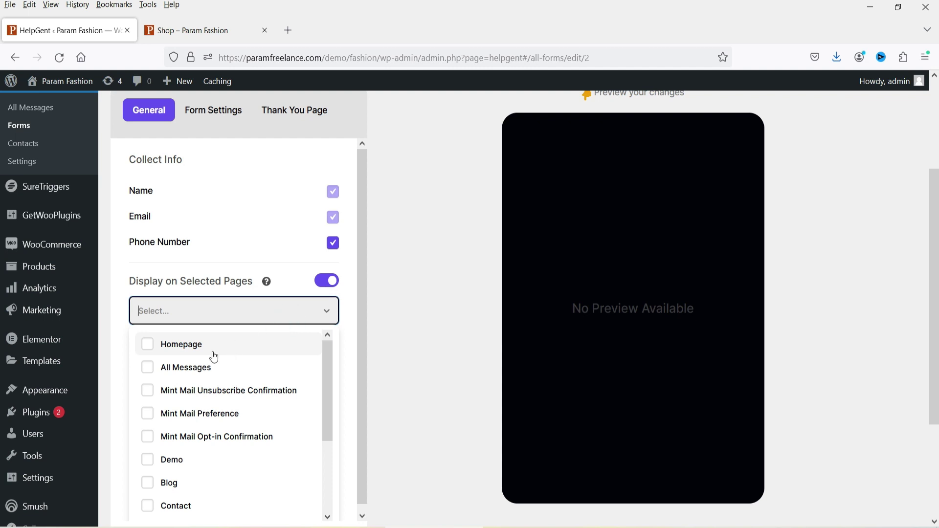
{"action": "left_click", "coordinate": [147, 347]}
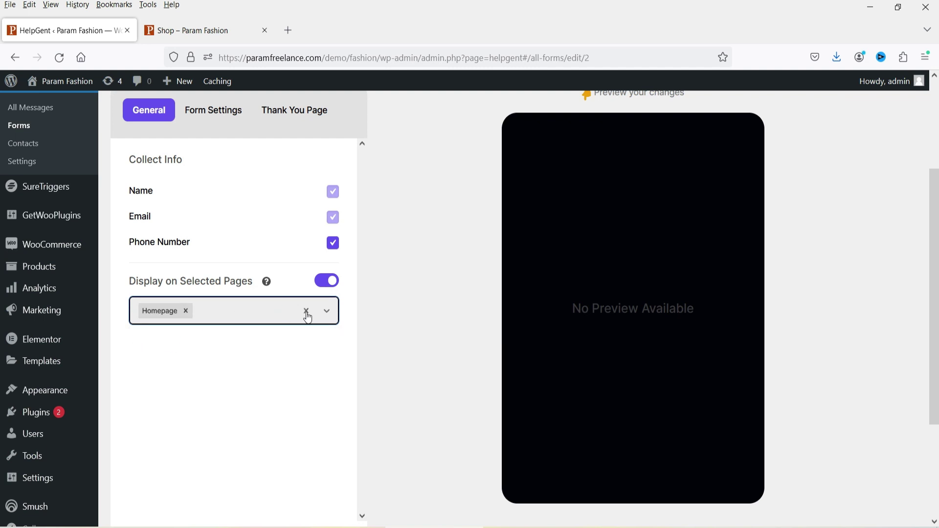
Step: Add the Contact and Shop pages to the selected pages
{"action": "left_click", "coordinate": [211, 312]}
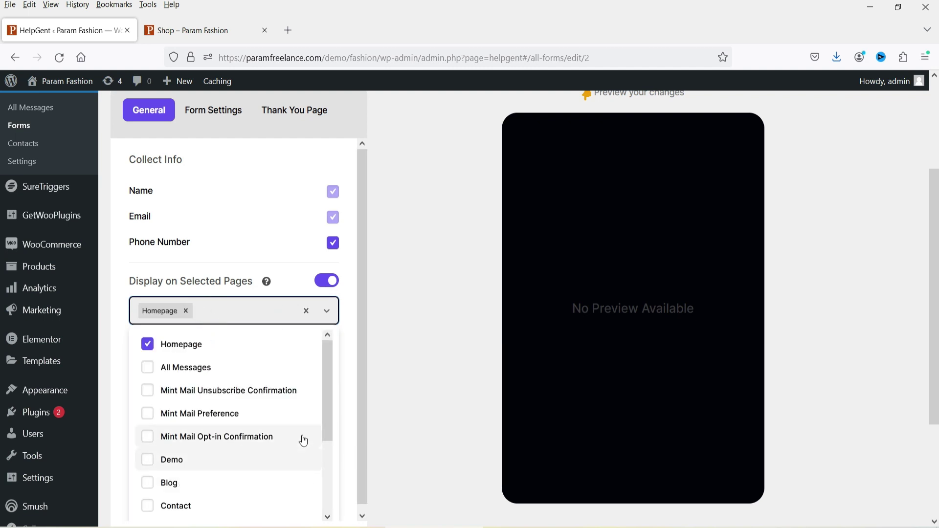
{"action": "left_click", "coordinate": [155, 506]}
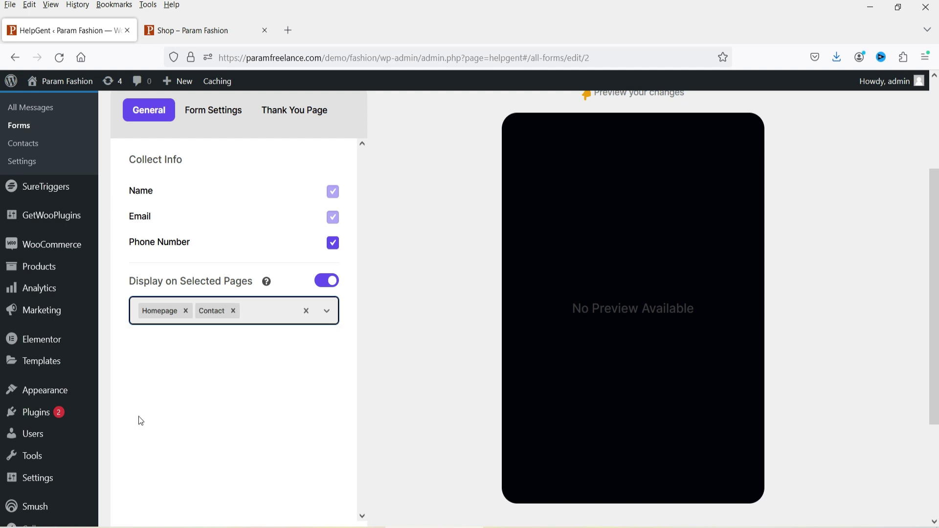
{"action": "left_click", "coordinate": [255, 310]}
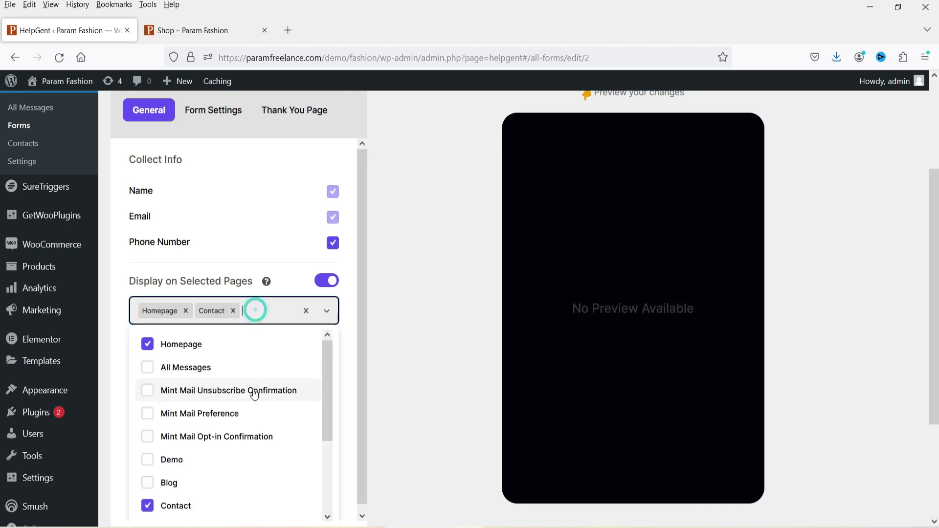
{"action": "left_click_drag", "start_coordinate": [326, 413], "coordinate": [336, 487]}
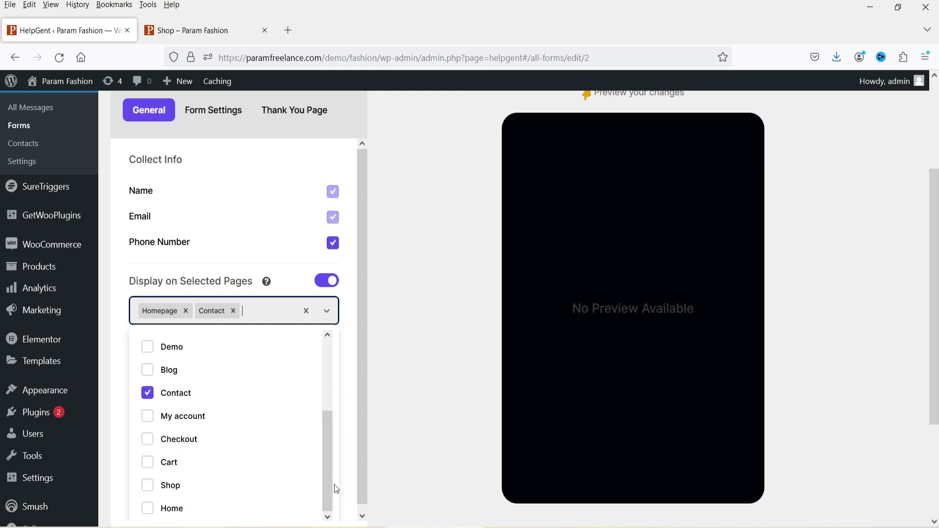
{"action": "left_click", "coordinate": [147, 485]}
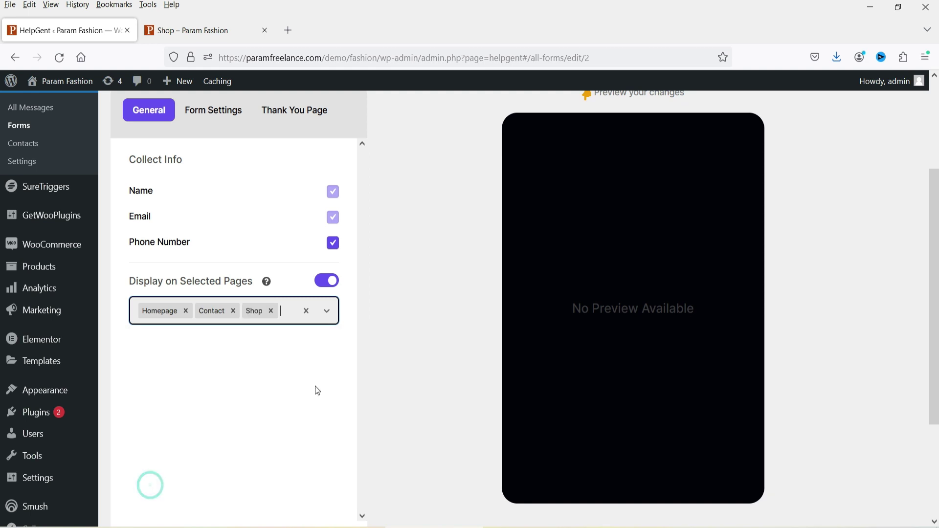
{"action": "left_click", "coordinate": [290, 395]}
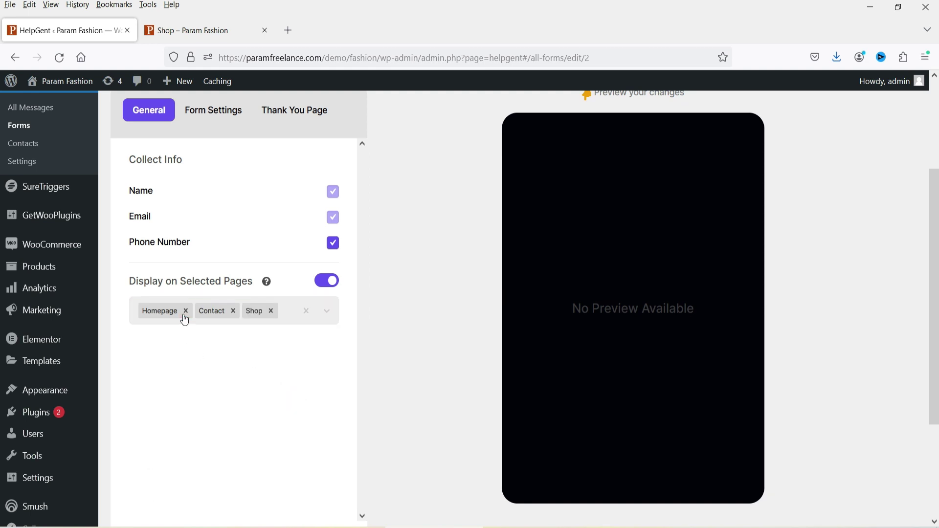
Step: Save the page display settings and bring up the store's Shop page
{"action": "scroll", "coordinate": [397, 310], "scroll_direction": "up", "scroll_amount": 3}
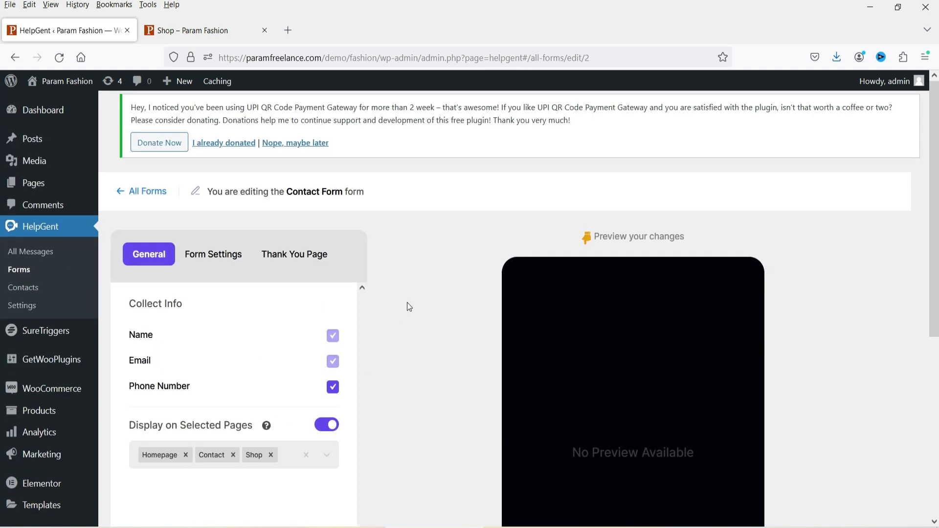
{"action": "scroll", "coordinate": [402, 296], "scroll_direction": "down", "scroll_amount": 6}
{"action": "left_click", "coordinate": [171, 461]}
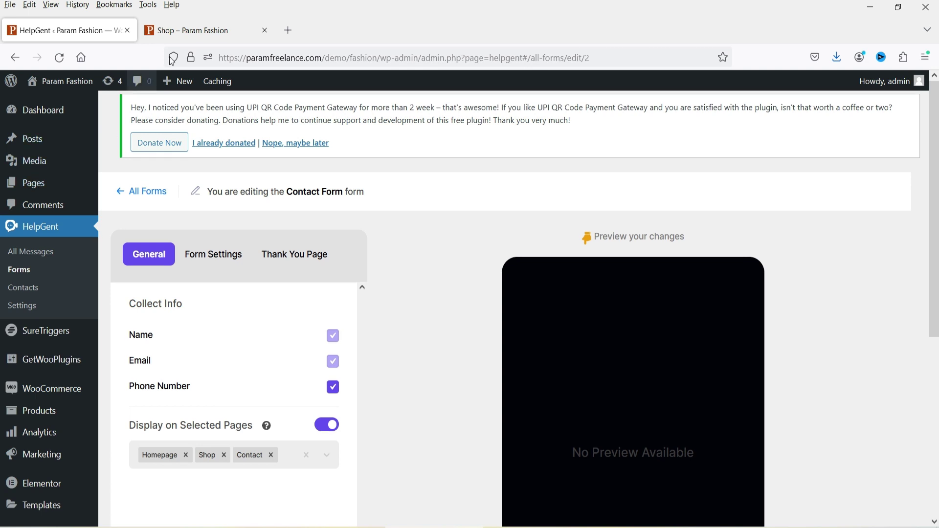
{"action": "left_click", "coordinate": [189, 29]}
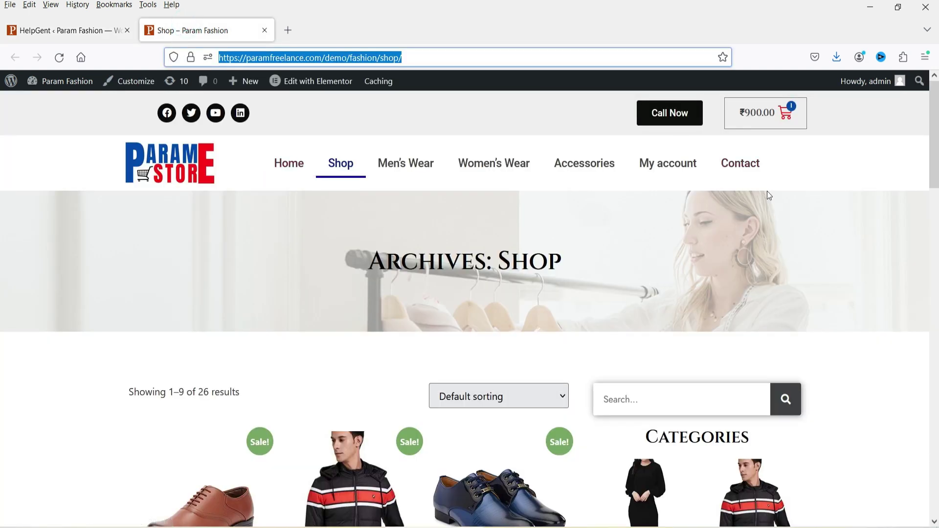
Step: Go to the Param Fashion home page, copy its address, and open the video contact panel
{"action": "left_click", "coordinate": [288, 166]}
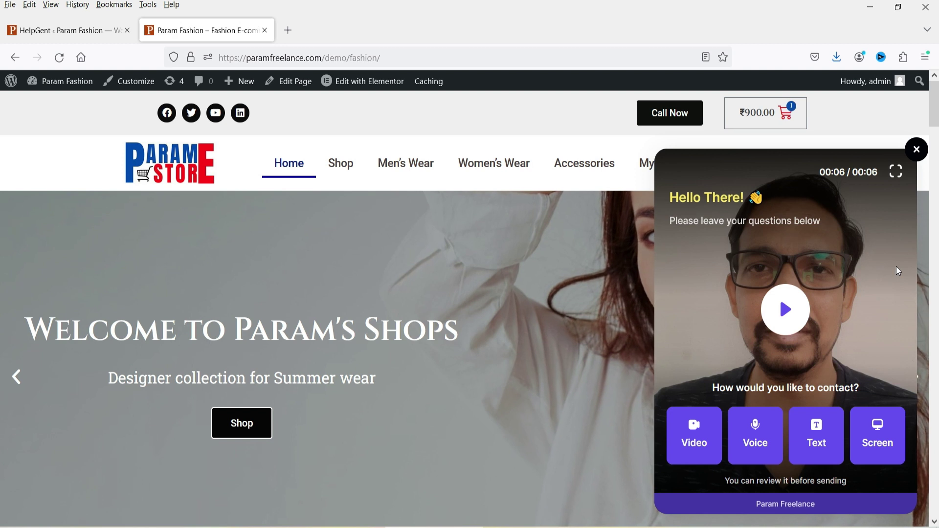
{"action": "left_click", "coordinate": [411, 56]}
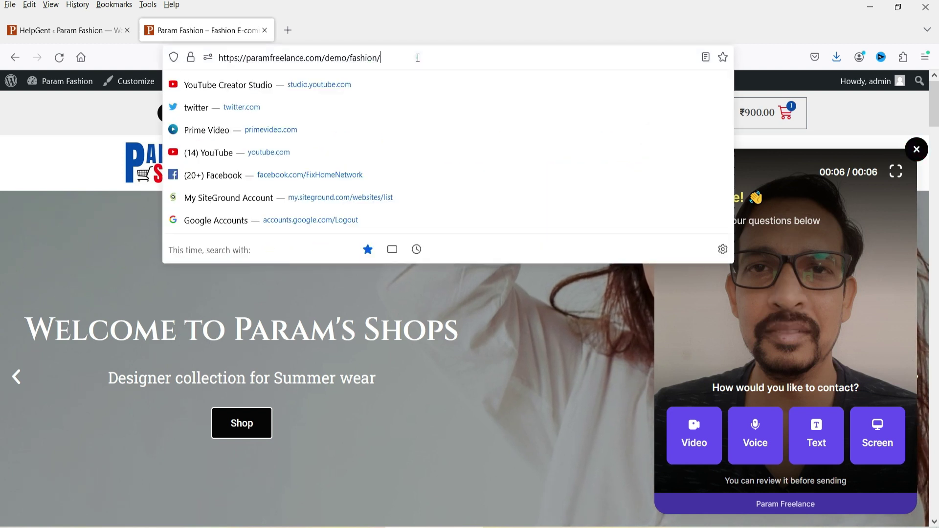
{"action": "key", "text": "Escape"}
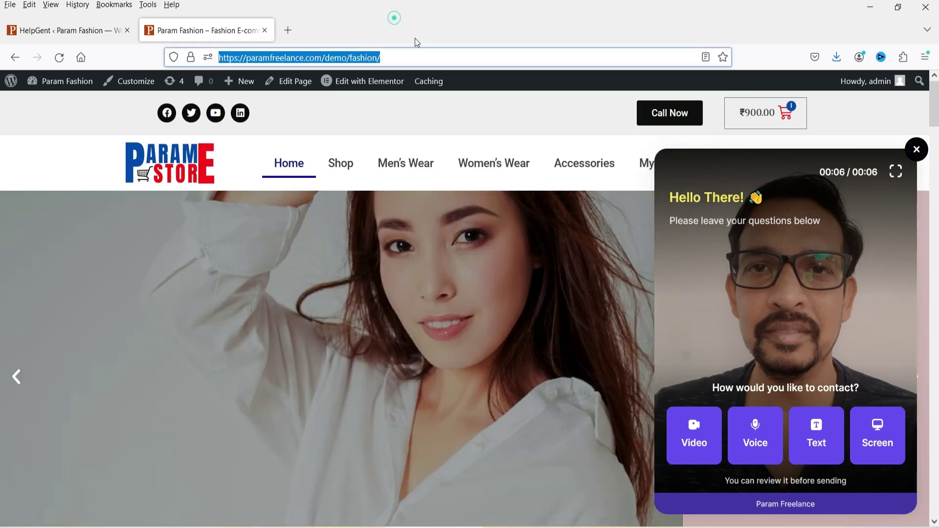
{"action": "left_click", "coordinate": [916, 150]}
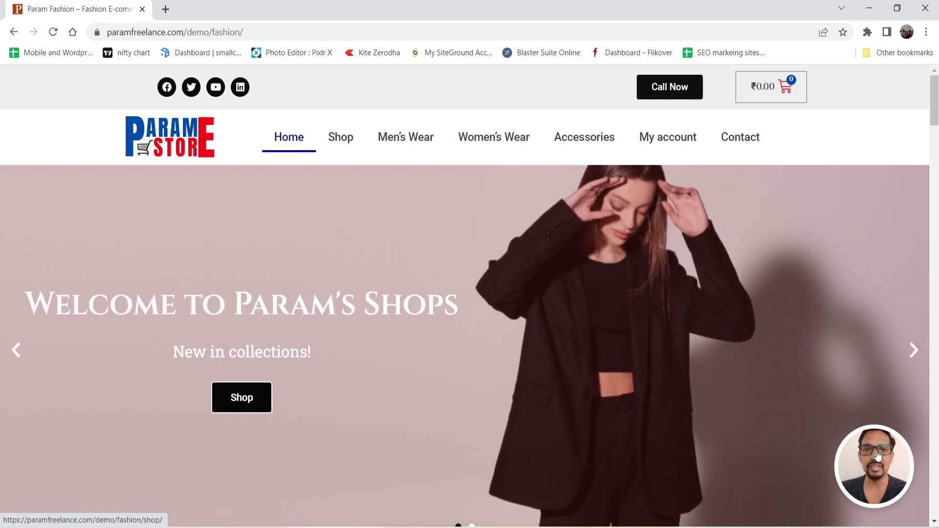
{"action": "left_click", "coordinate": [878, 455]}
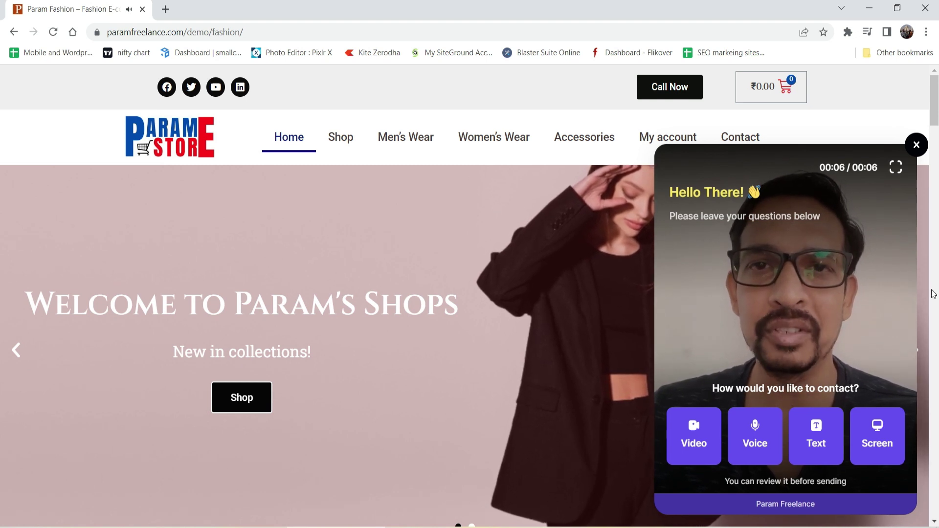
Step: Write the text message 'I need help with purchasing the products.' in the Param Fashion widget
{"action": "left_click", "coordinate": [815, 437]}
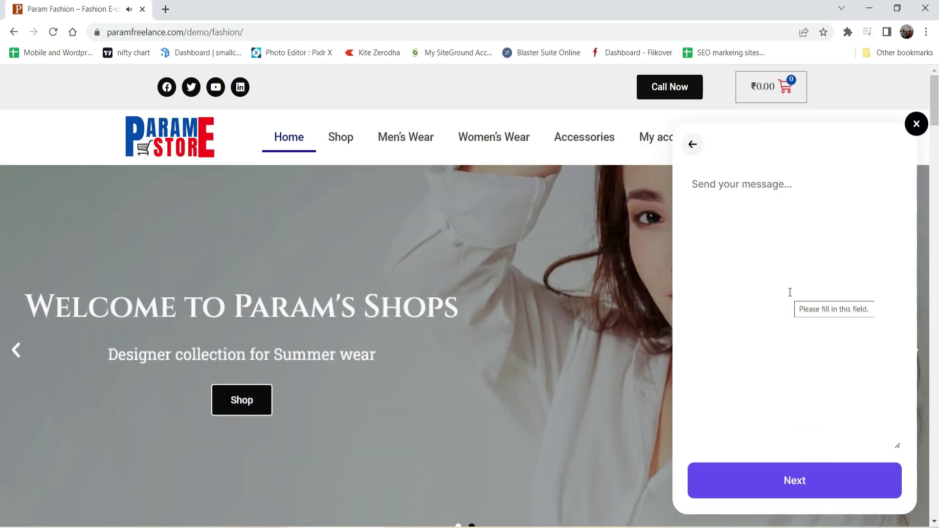
{"action": "left_click", "coordinate": [738, 234]}
{"action": "type", "text": "I need help with purchasing the products."}
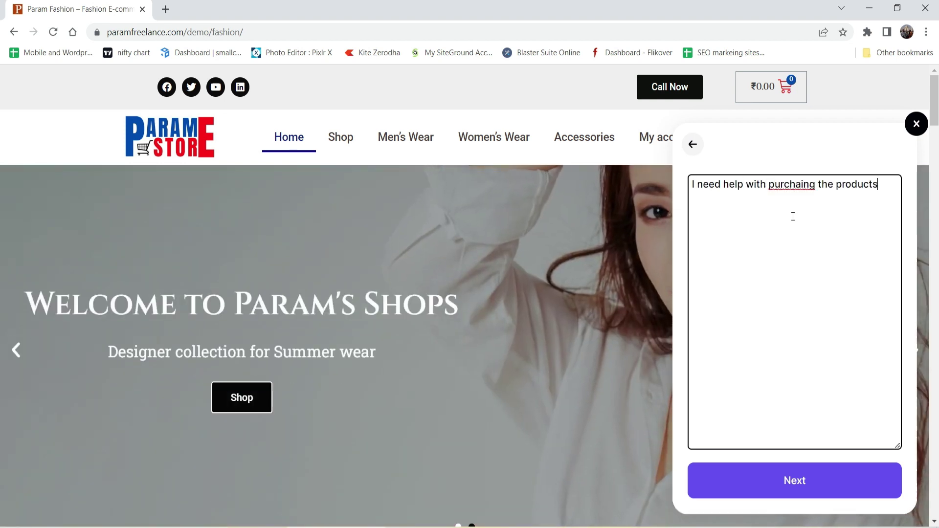
{"action": "left_click", "coordinate": [796, 482]}
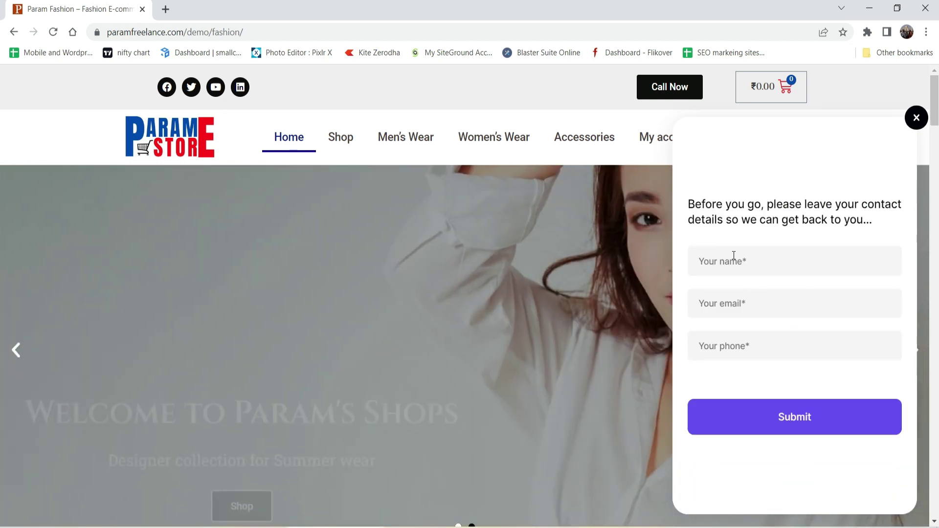
Step: Submit the visitor's name, e-mail and phone number, then close the thank-you popup
{"action": "left_click", "coordinate": [733, 255]}
{"action": "type", "text": "John"}
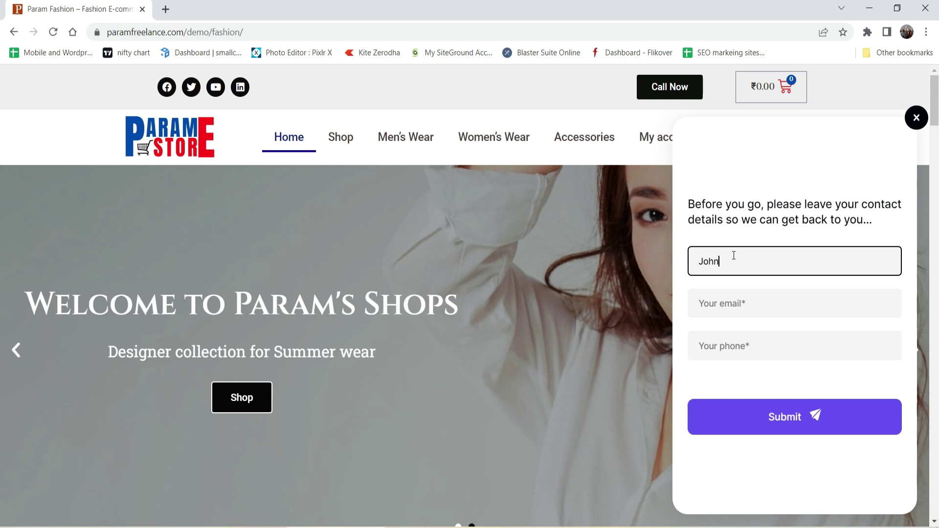
{"action": "key", "text": "Tab"}
{"action": "type", "text": "john@example.com"}
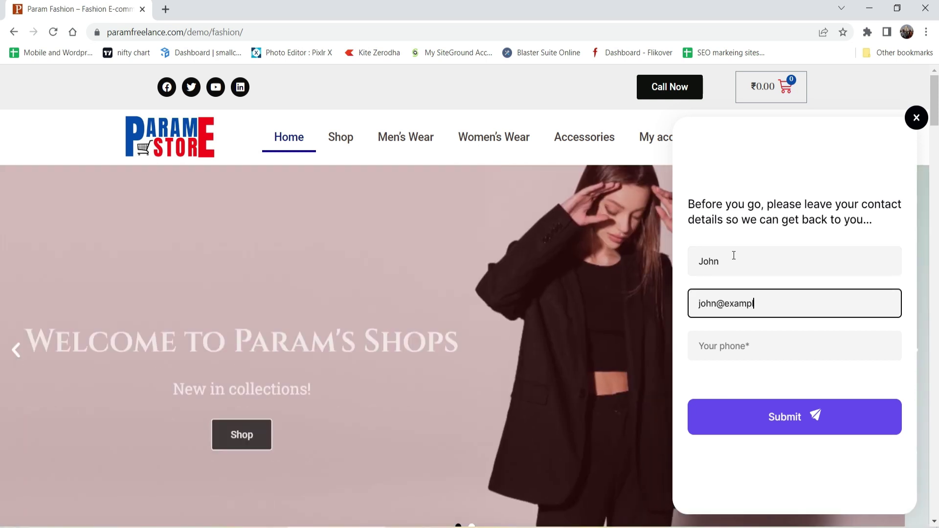
{"action": "left_click", "coordinate": [768, 348]}
{"action": "type", "text": "9999999999"}
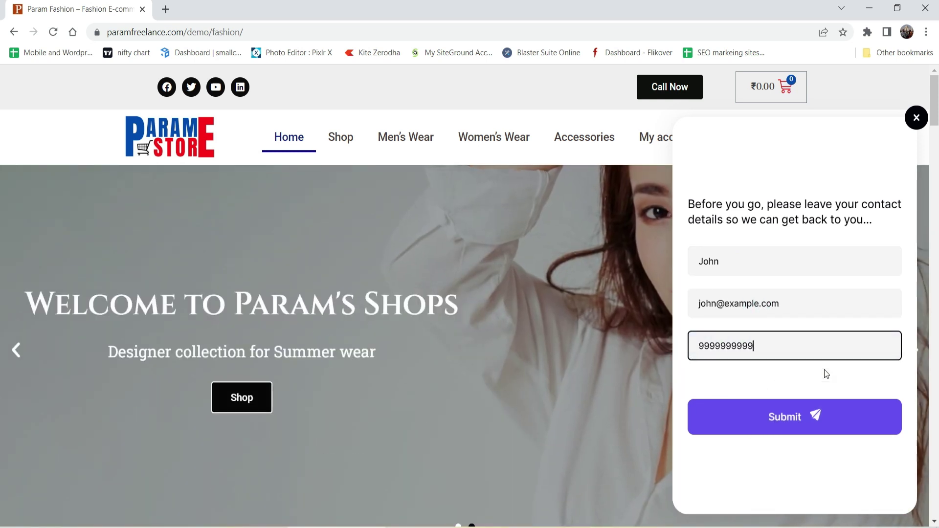
{"action": "left_click", "coordinate": [814, 415]}
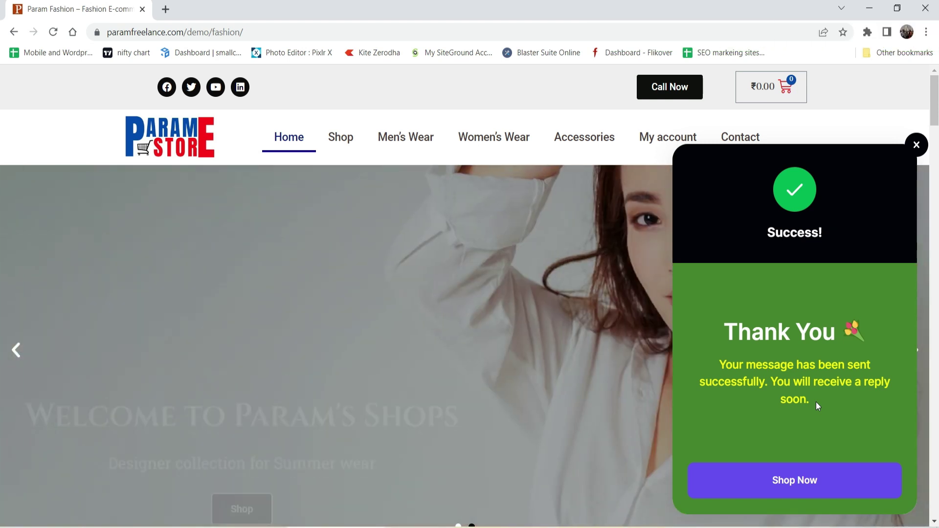
{"action": "left_click", "coordinate": [915, 146]}
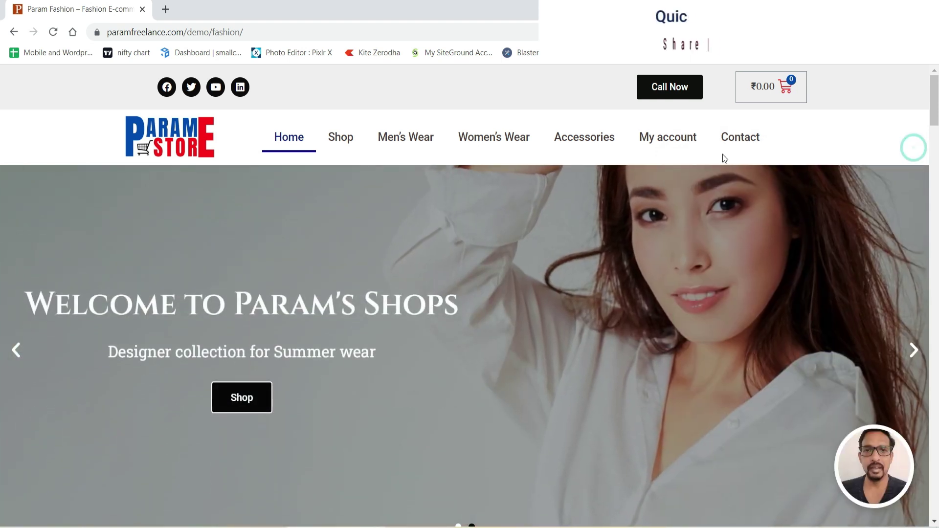
Step: On the Contact page, upload the sample-1 video in the widget and send it
{"action": "left_click", "coordinate": [739, 137]}
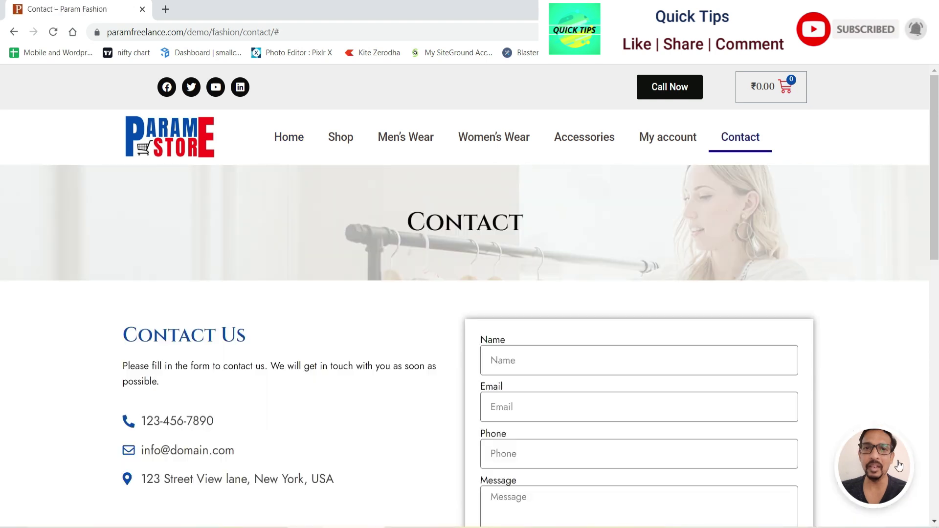
{"action": "left_click", "coordinate": [879, 467]}
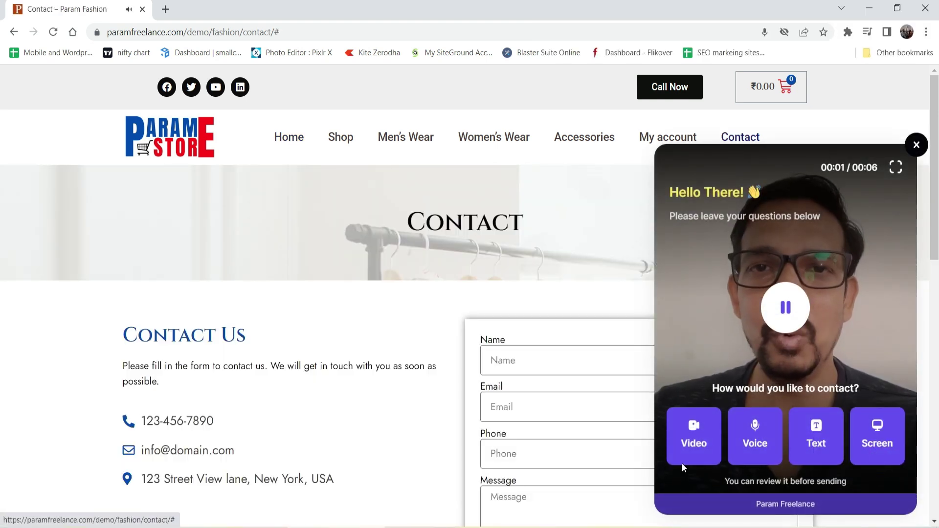
{"action": "left_click", "coordinate": [694, 436]}
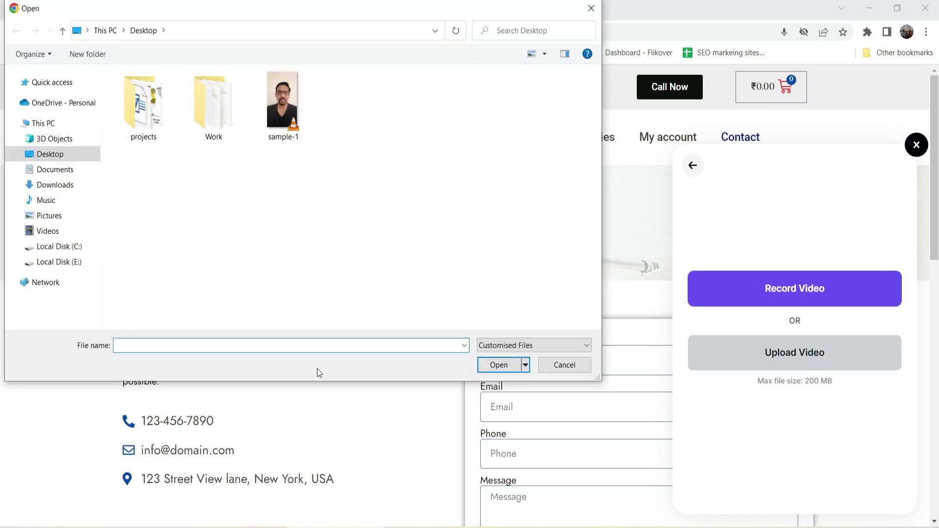
{"action": "left_click", "coordinate": [286, 135]}
{"action": "left_click", "coordinate": [500, 370]}
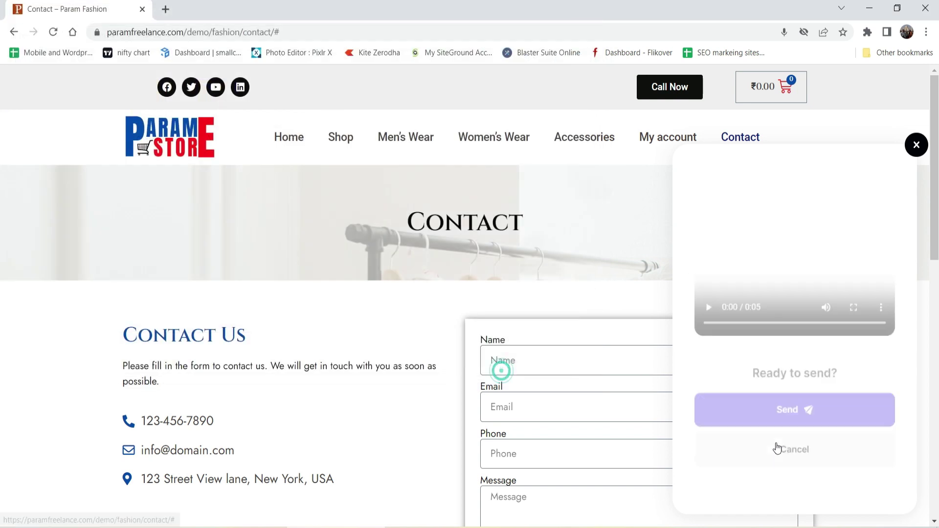
{"action": "left_click", "coordinate": [787, 420]}
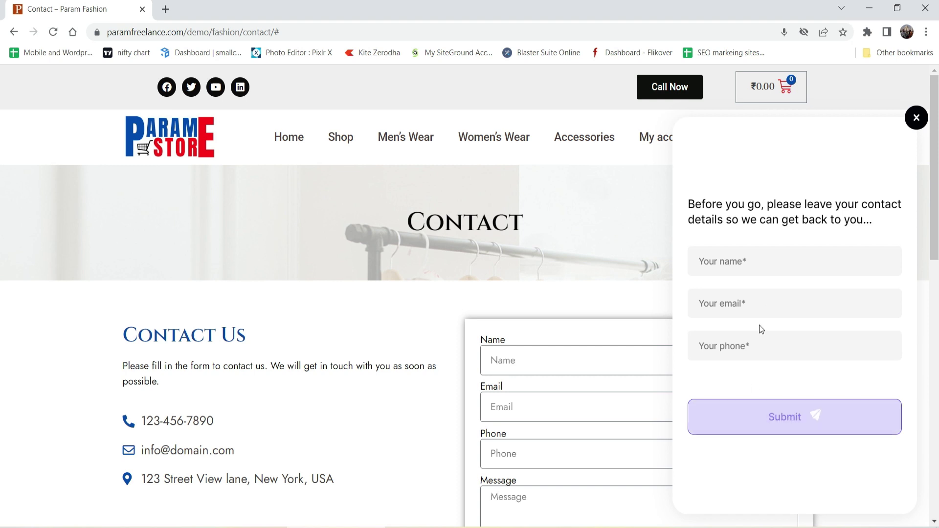
Step: Submit the sender's name, e-mail and phone number, then dismiss the thank-you confirmation
{"action": "left_click", "coordinate": [760, 258]}
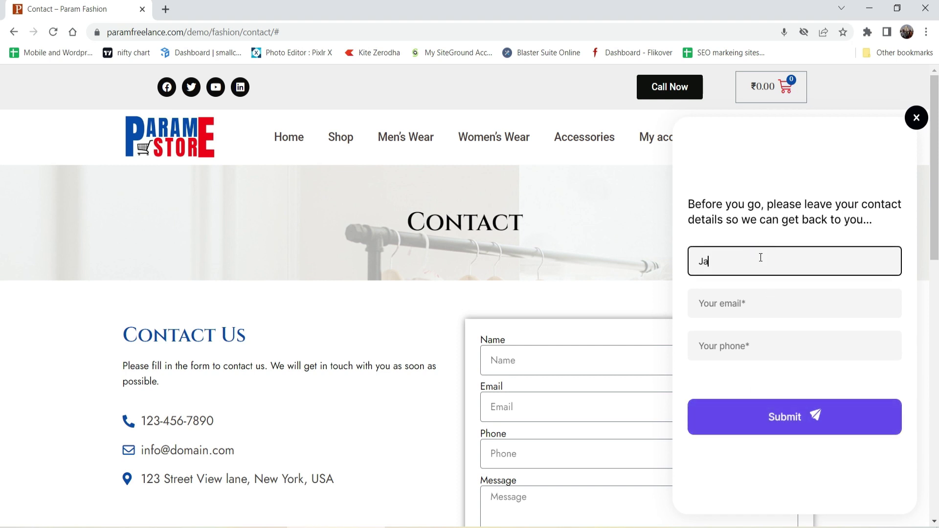
{"action": "key", "text": "Tab"}
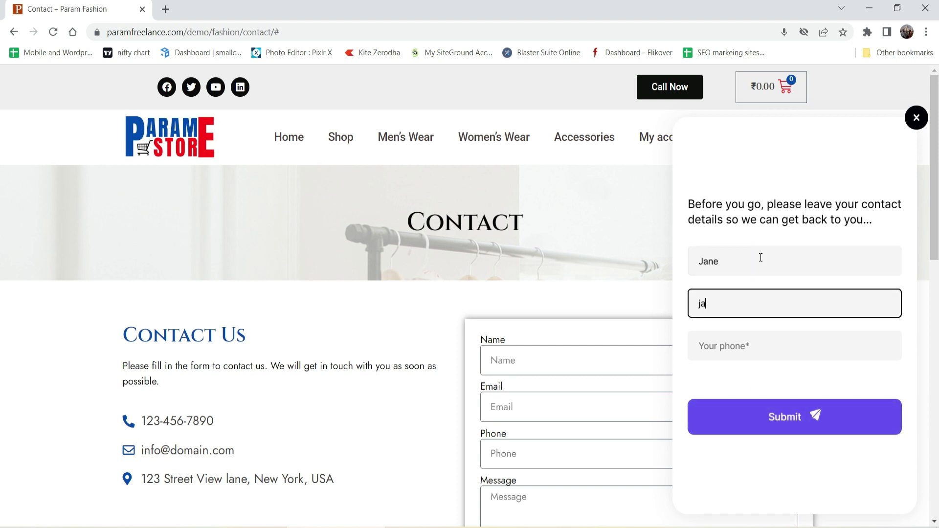
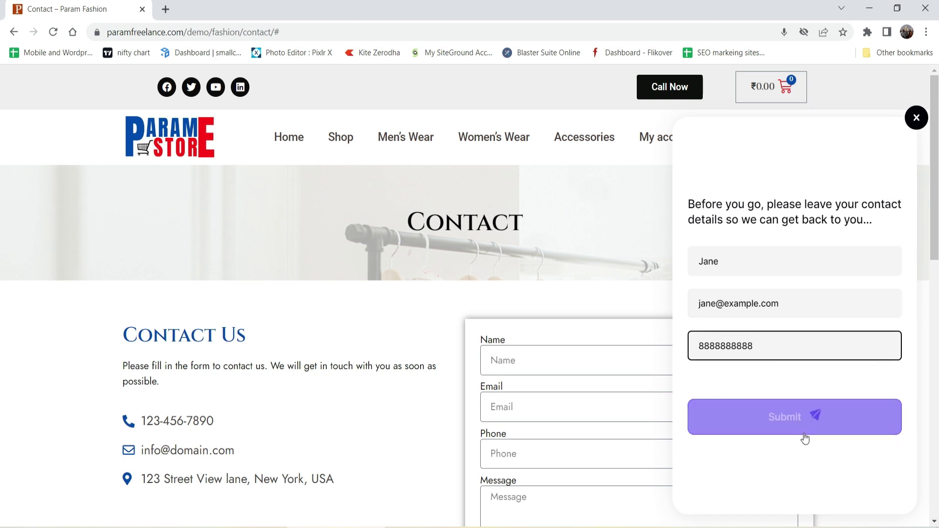
{"action": "left_click", "coordinate": [797, 417]}
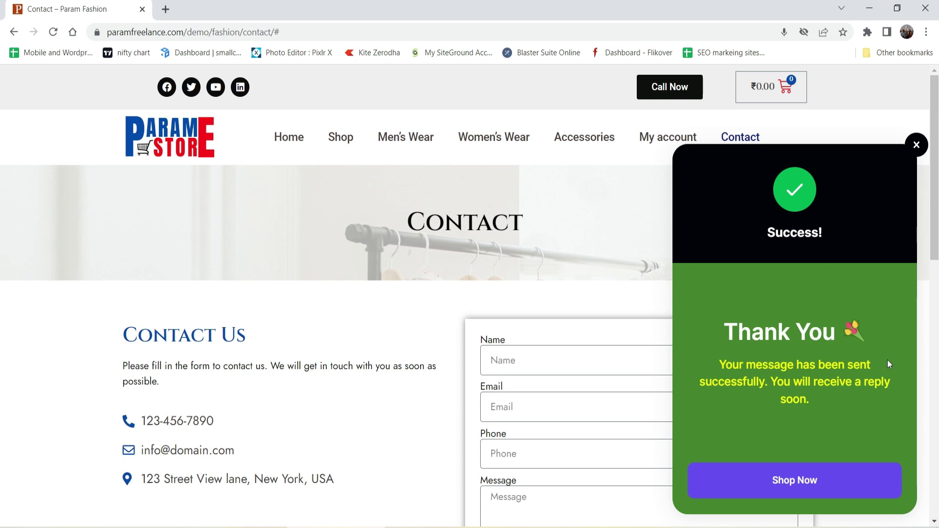
{"action": "left_click", "coordinate": [915, 144]}
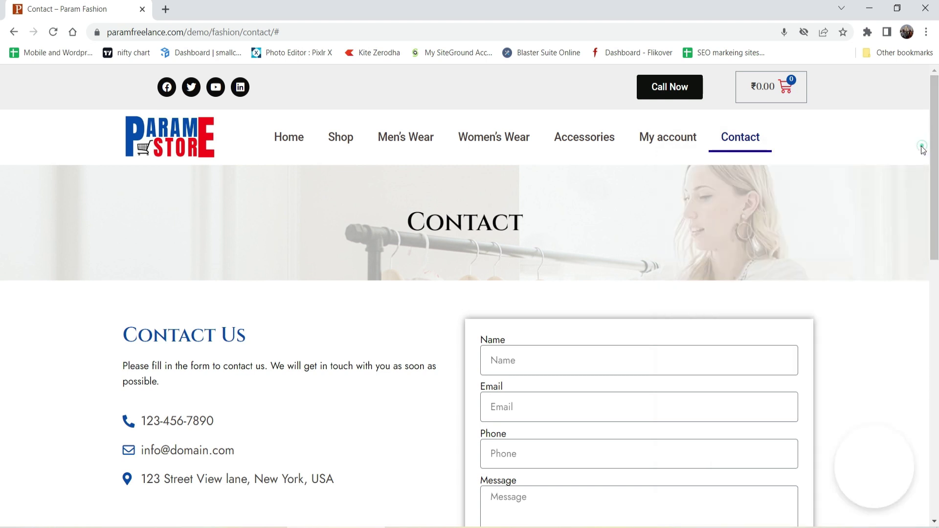
Step: Reopen the contact widget and choose a screen-recording message instead of voice
{"action": "left_click", "coordinate": [874, 467]}
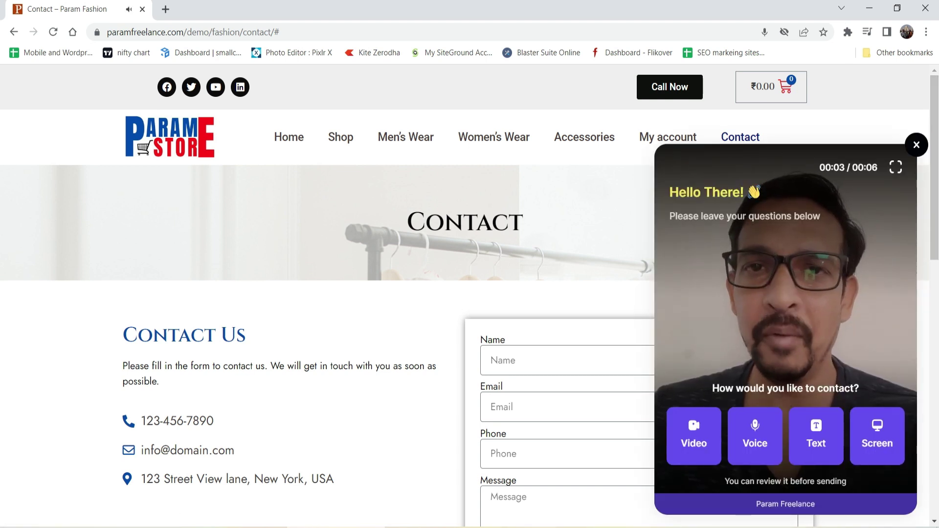
{"action": "left_click", "coordinate": [767, 447]}
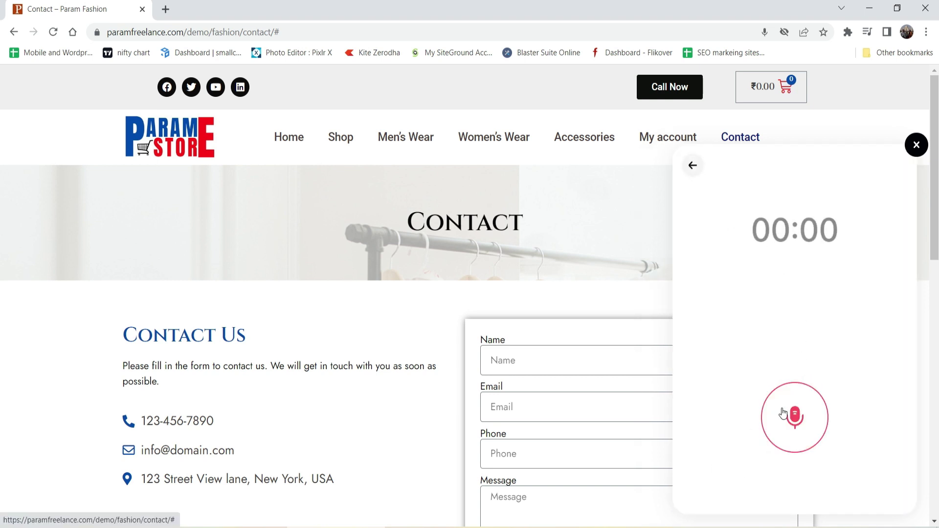
{"action": "left_click", "coordinate": [695, 167]}
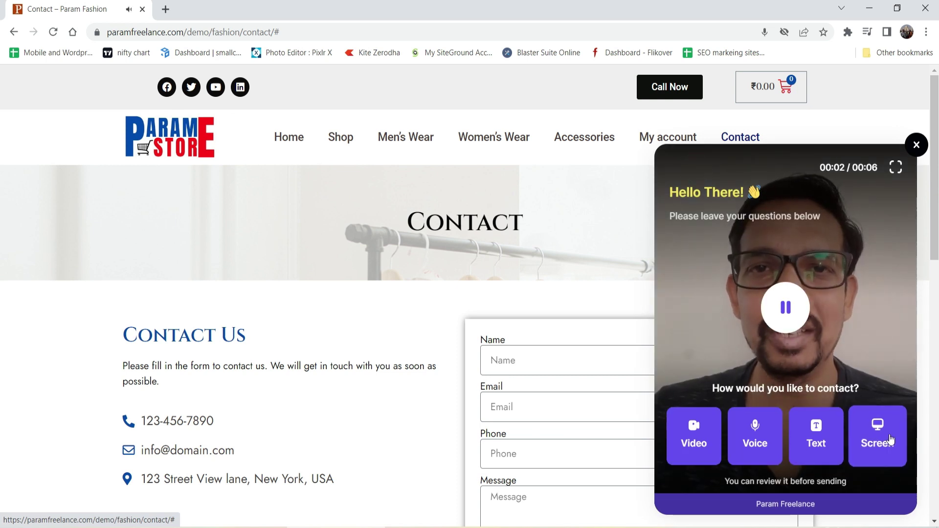
{"action": "left_click", "coordinate": [880, 436]}
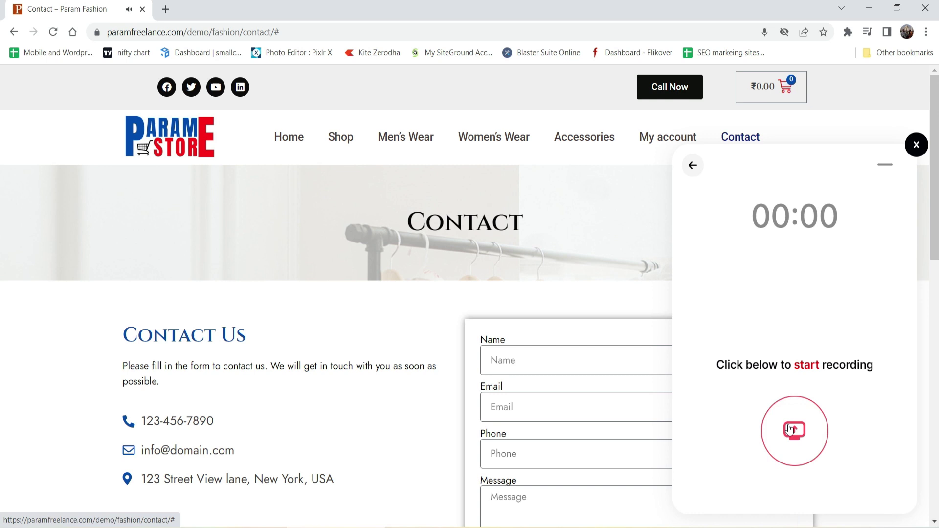
Step: Record the shared Param Fashion storefront window, stop, and return to the HelpGent admin tab
{"action": "left_click", "coordinate": [789, 430]}
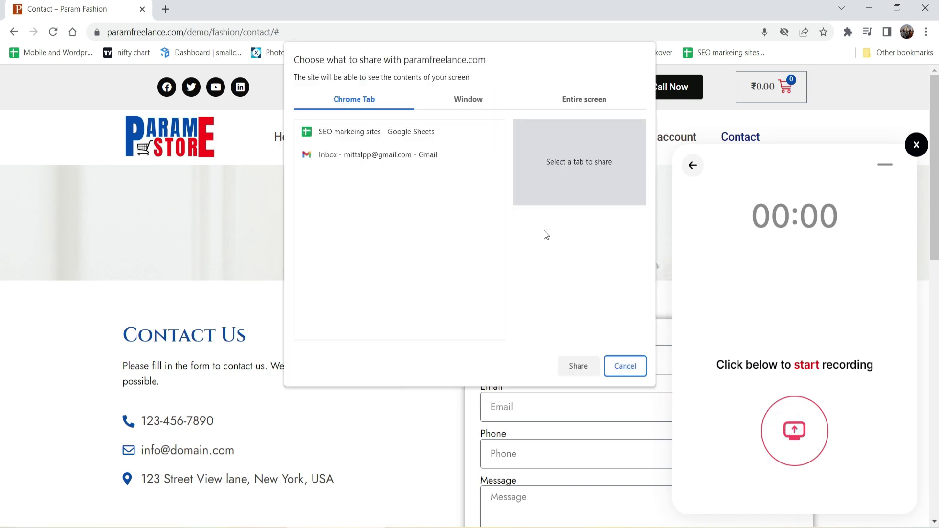
{"action": "left_click", "coordinate": [468, 103]}
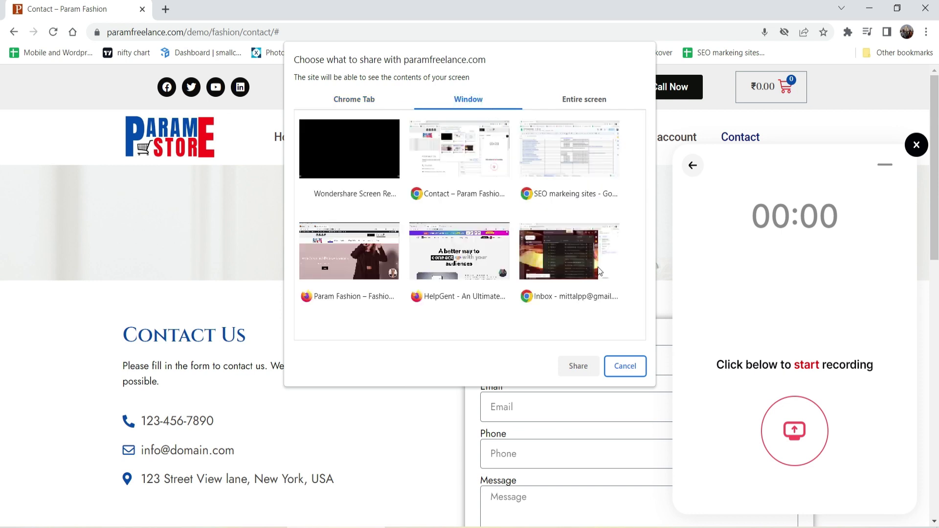
{"action": "left_click", "coordinate": [385, 259]}
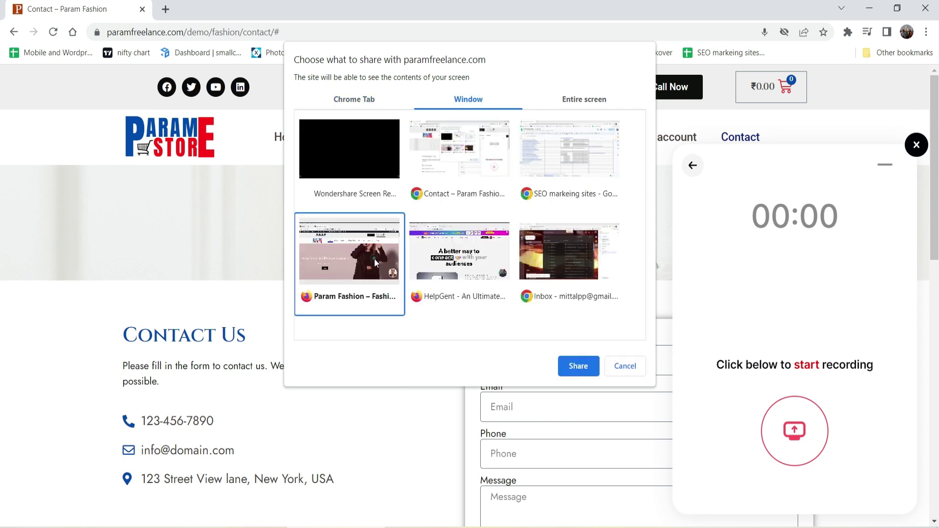
{"action": "left_click", "coordinate": [579, 367]}
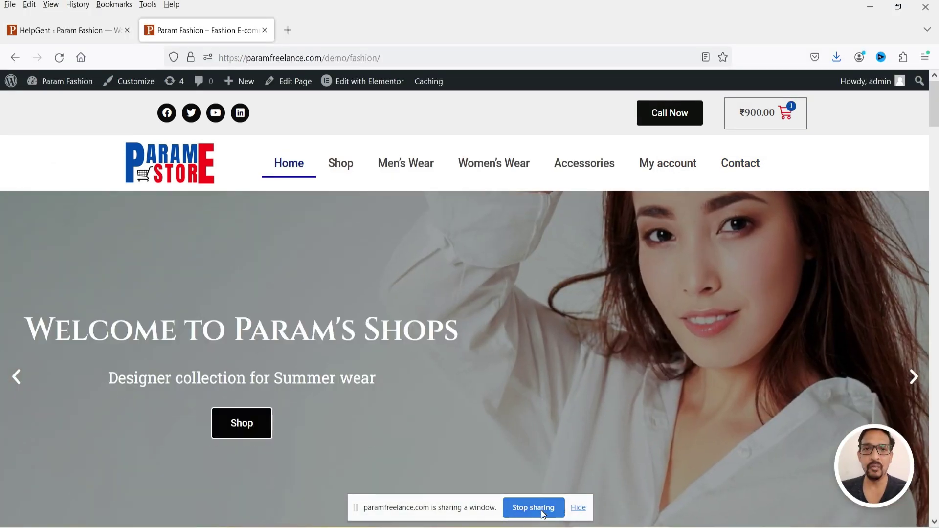
{"action": "left_click", "coordinate": [541, 511]}
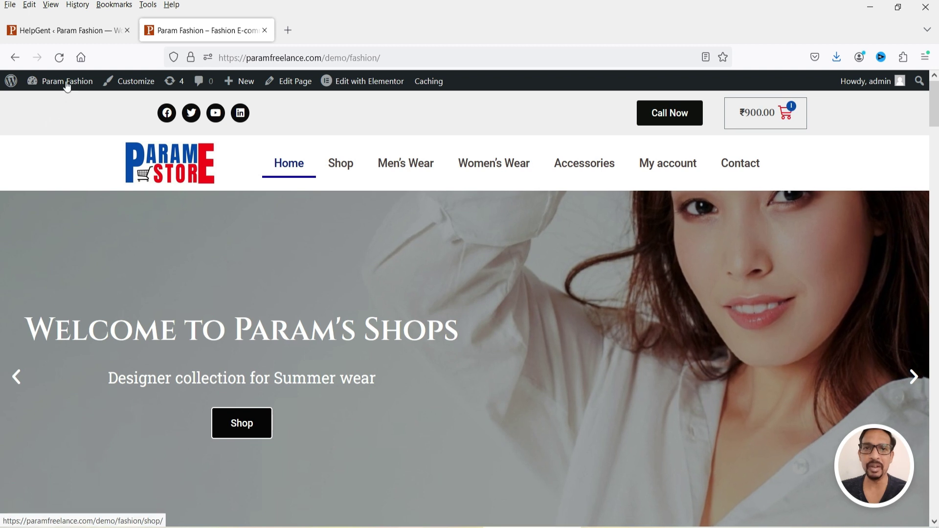
{"action": "left_click", "coordinate": [64, 31]}
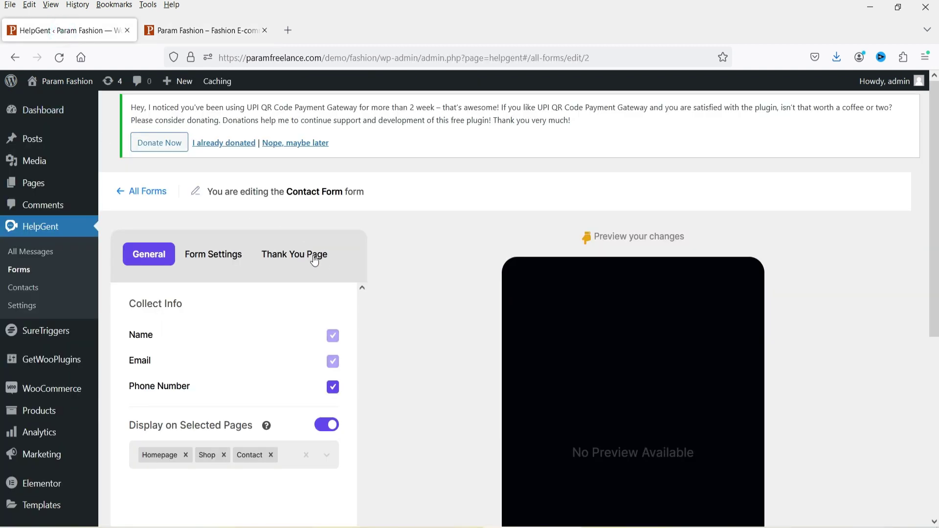
Step: In All Messages, answer the purchasing-help conversation with 'Sure! I will help you. Let me know your requirements.'
{"action": "left_click", "coordinate": [37, 252]}
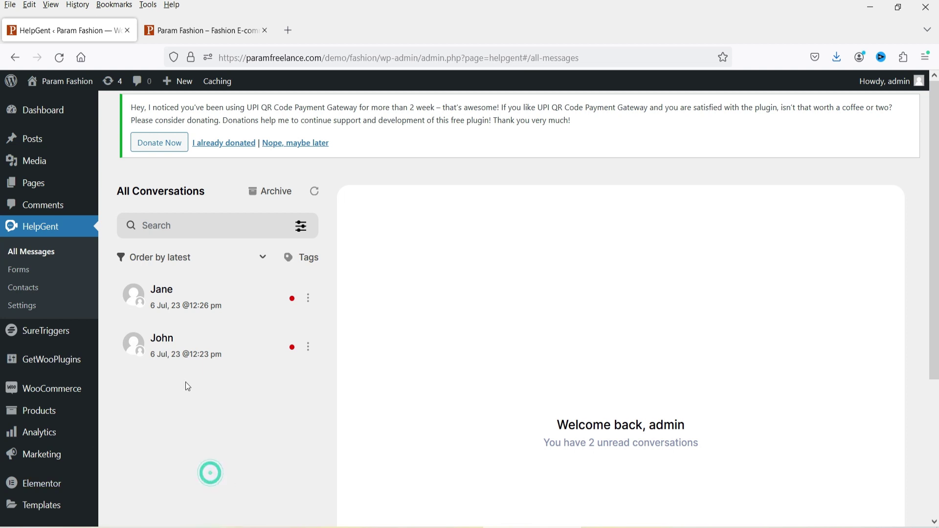
{"action": "left_click", "coordinate": [188, 353]}
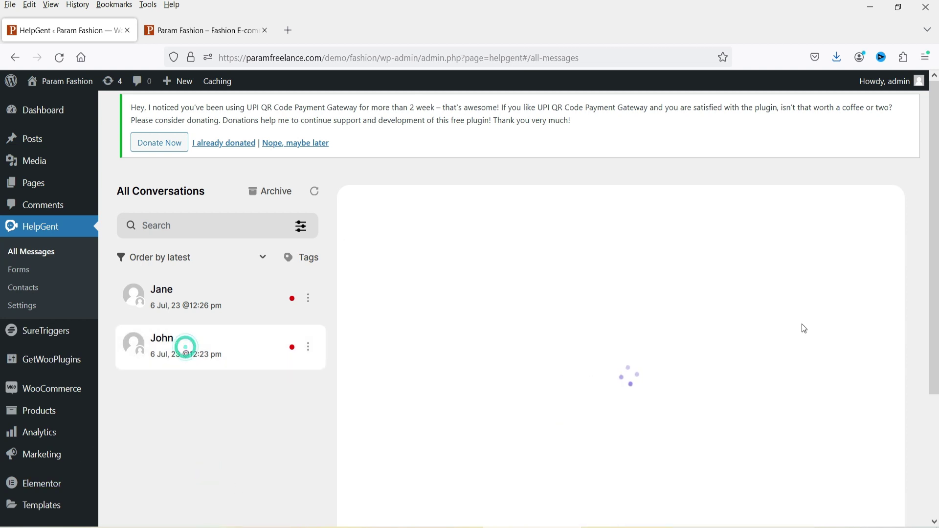
{"action": "scroll", "coordinate": [716, 272], "scroll_direction": "up", "scroll_amount": 5}
{"action": "scroll", "coordinate": [579, 321], "scroll_direction": "down", "scroll_amount": 4}
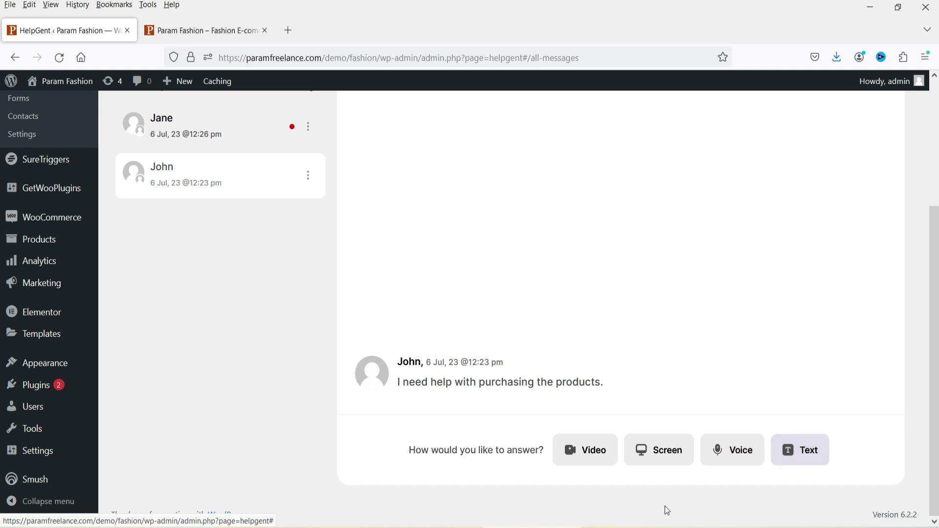
{"action": "left_click", "coordinate": [808, 455]}
{"action": "left_click", "coordinate": [442, 459]}
{"action": "type", "text": "Sure! I will help you. Let me know your requirements."}
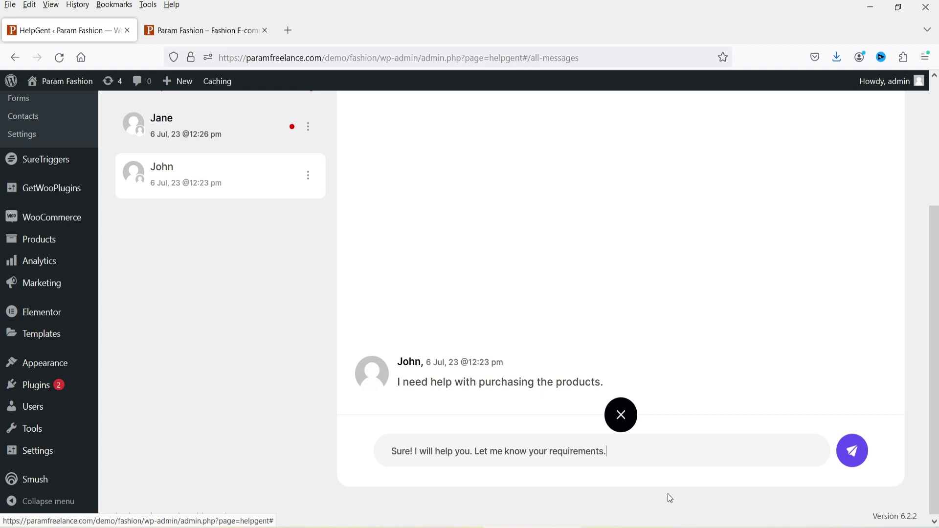
{"action": "left_click", "coordinate": [859, 452]}
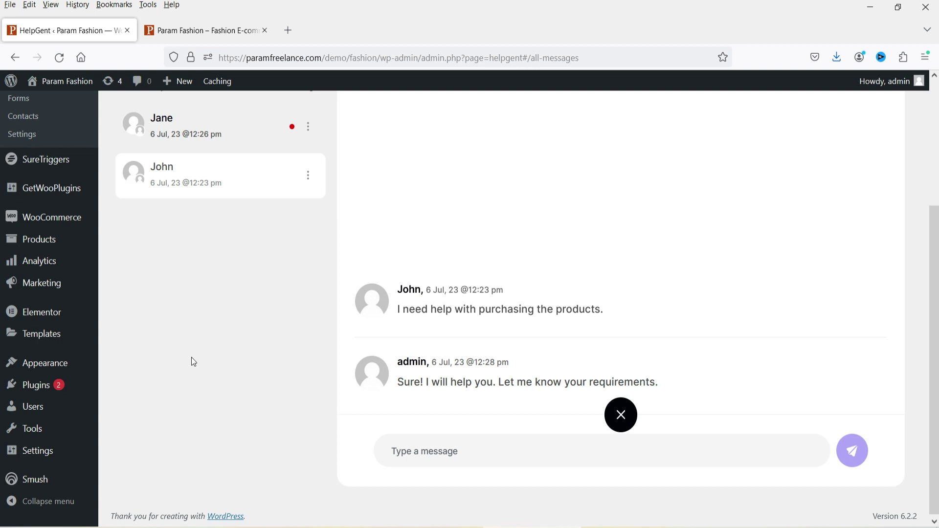
Step: Open the 12:26 pm conversation in the inbox and scroll down to its video message
{"action": "scroll", "coordinate": [191, 359], "scroll_direction": "up", "scroll_amount": 4}
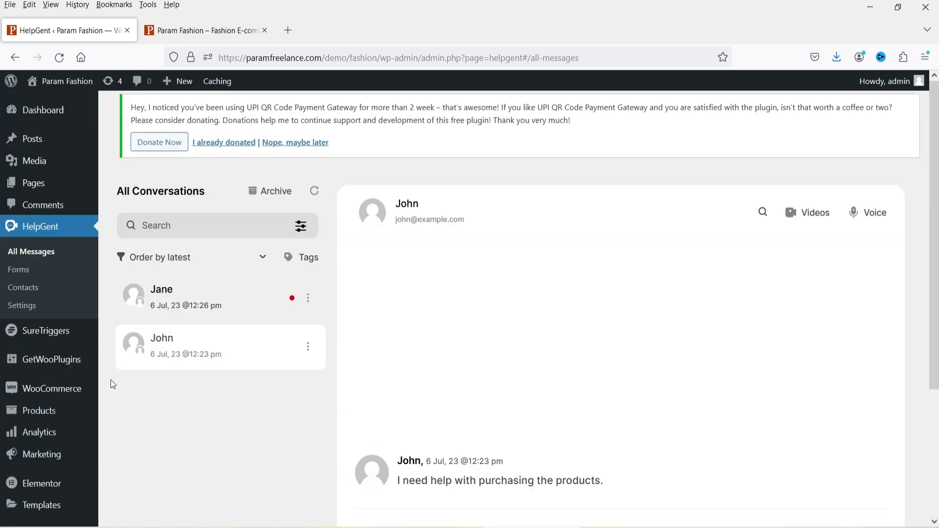
{"action": "left_click", "coordinate": [188, 301]}
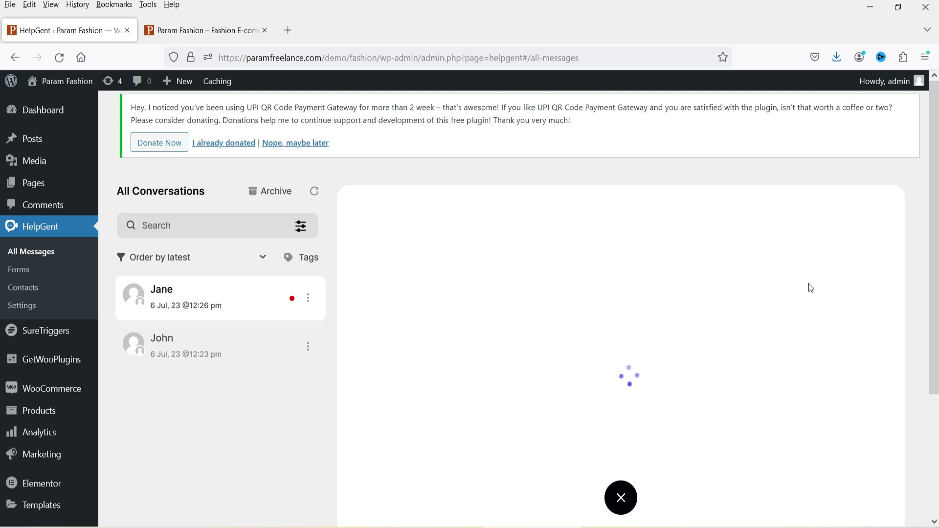
{"action": "scroll", "coordinate": [803, 279], "scroll_direction": "down", "scroll_amount": 3}
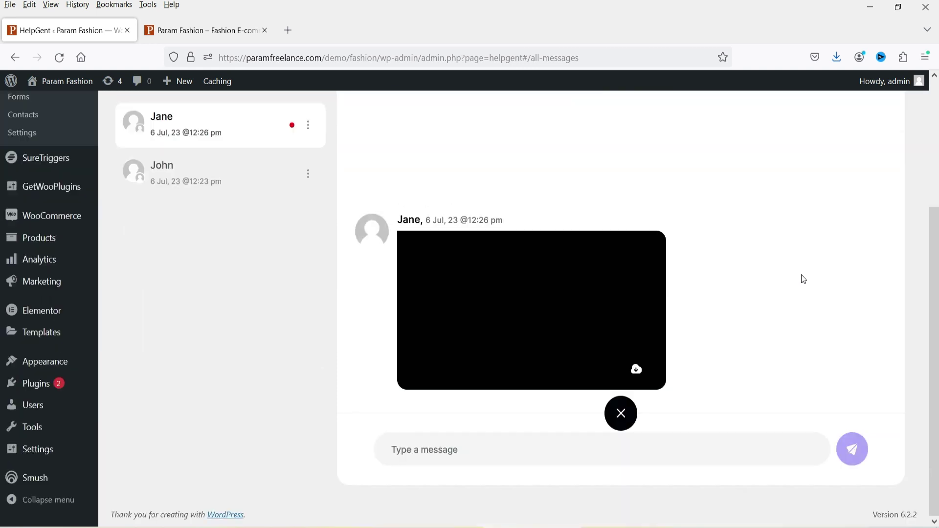